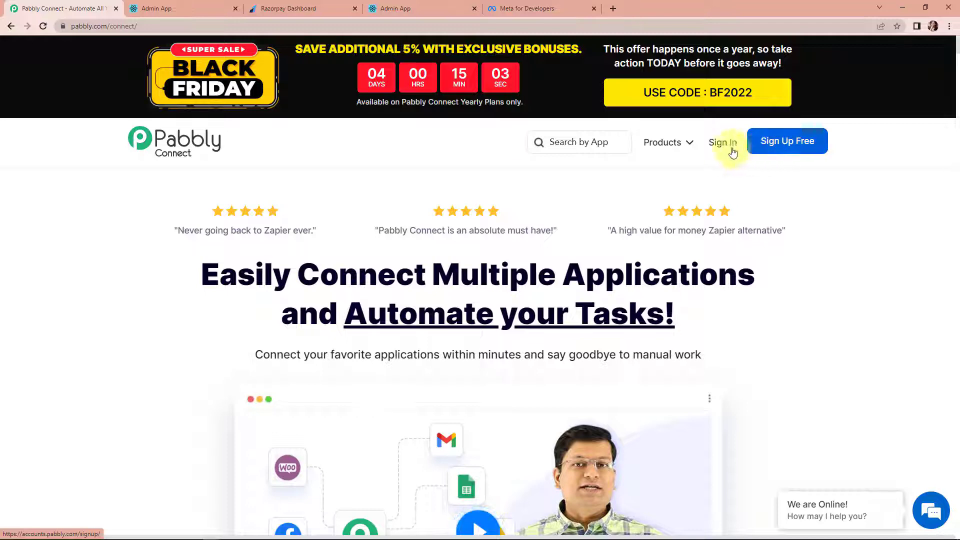
- Sign in, open Pabbly Connect from the account's apps and start a new workflow
{"action": "left_click", "coordinate": [721, 143]}
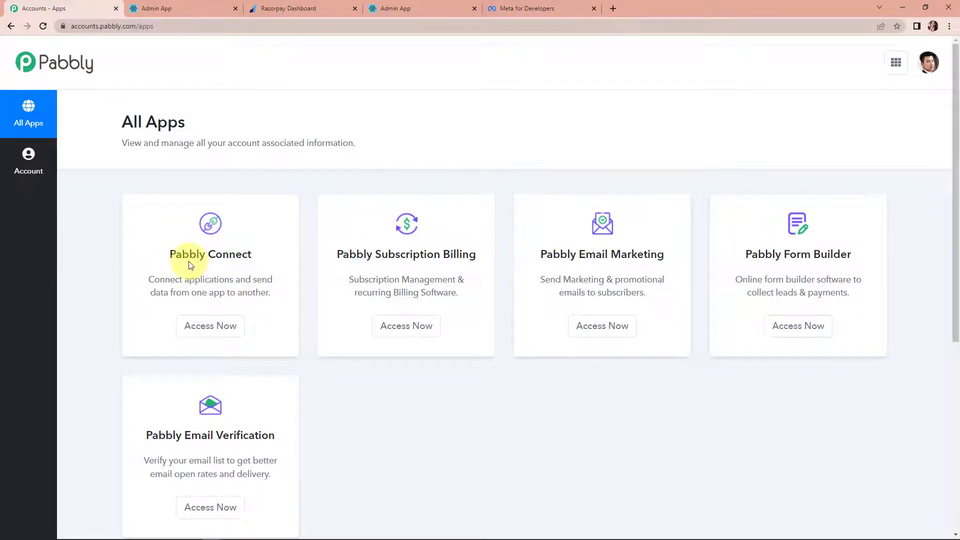
{"action": "left_click", "coordinate": [204, 329]}
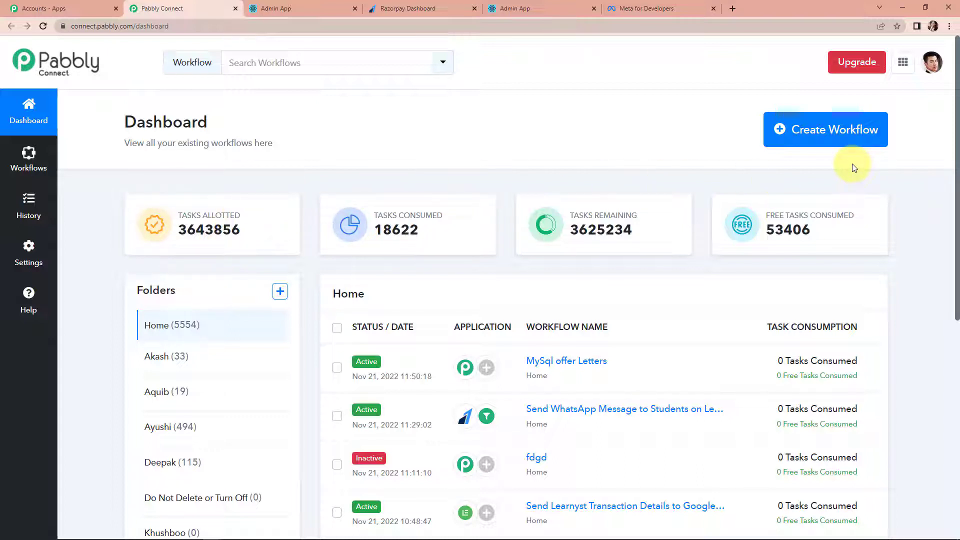
{"action": "left_click", "coordinate": [840, 139]}
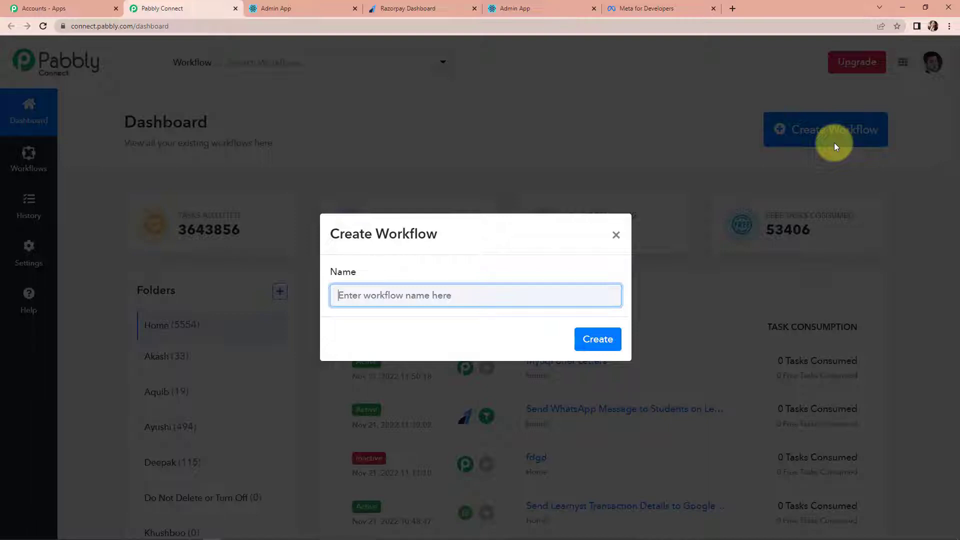
- Create the workflow 'Send WhatsApp Message to Students on Learnyst Course Enroll…' with Razorpay as trigger app
{"action": "type", "text": "WhatsApp Message to Students on Learnyst Course Enrollment"}
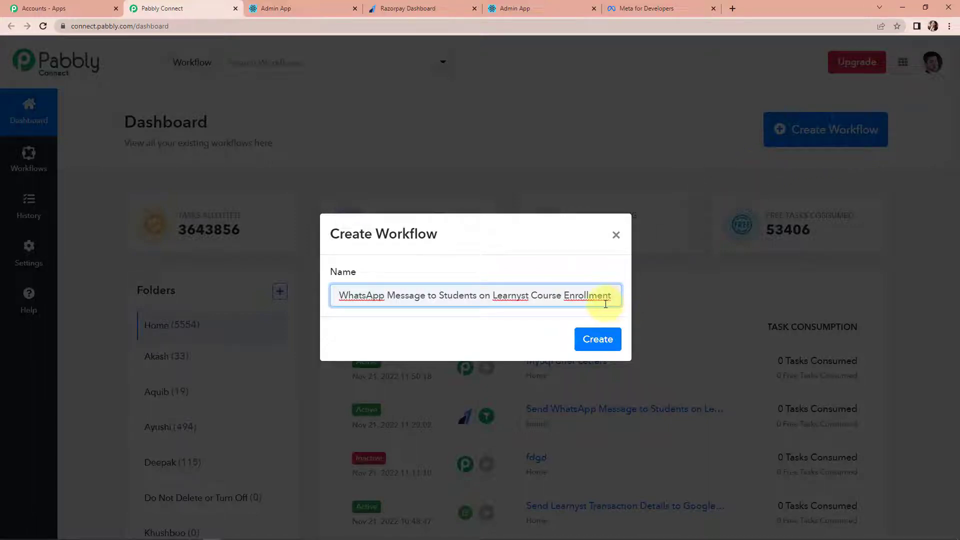
{"action": "left_click", "coordinate": [610, 345]}
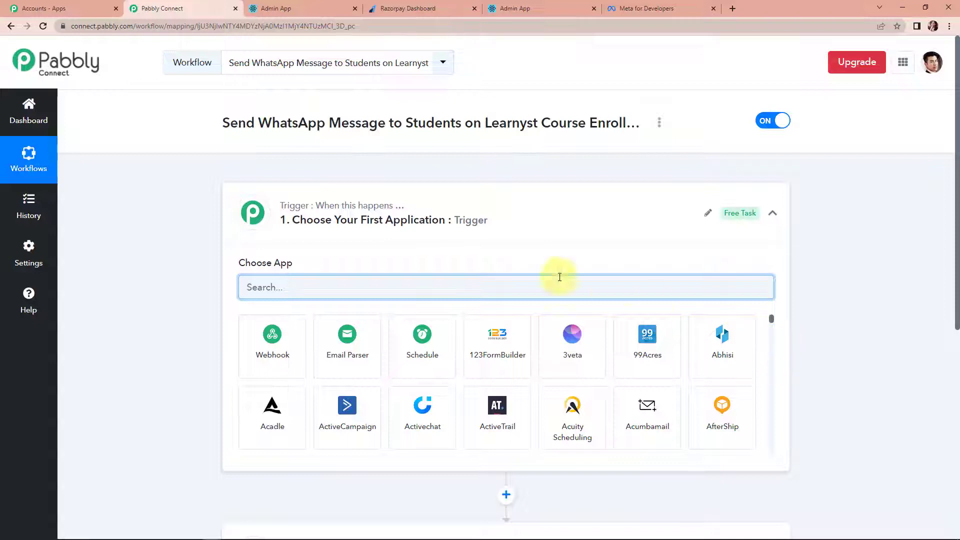
{"action": "scroll", "coordinate": [467, 261], "scroll_direction": "down", "scroll_amount": 1}
{"action": "scroll", "coordinate": [474, 454], "scroll_direction": "down", "scroll_amount": 1}
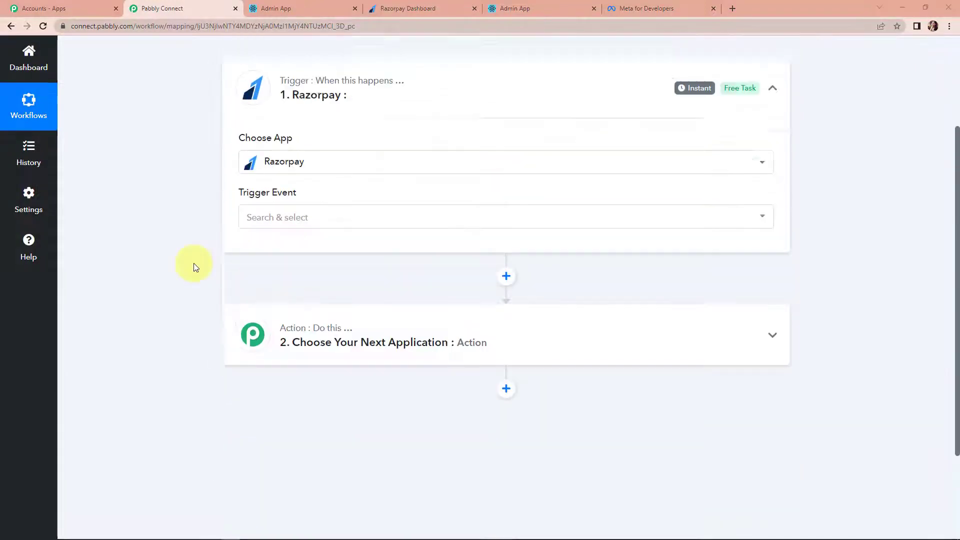
{"action": "scroll", "coordinate": [297, 290], "scroll_direction": "up", "scroll_amount": 1}
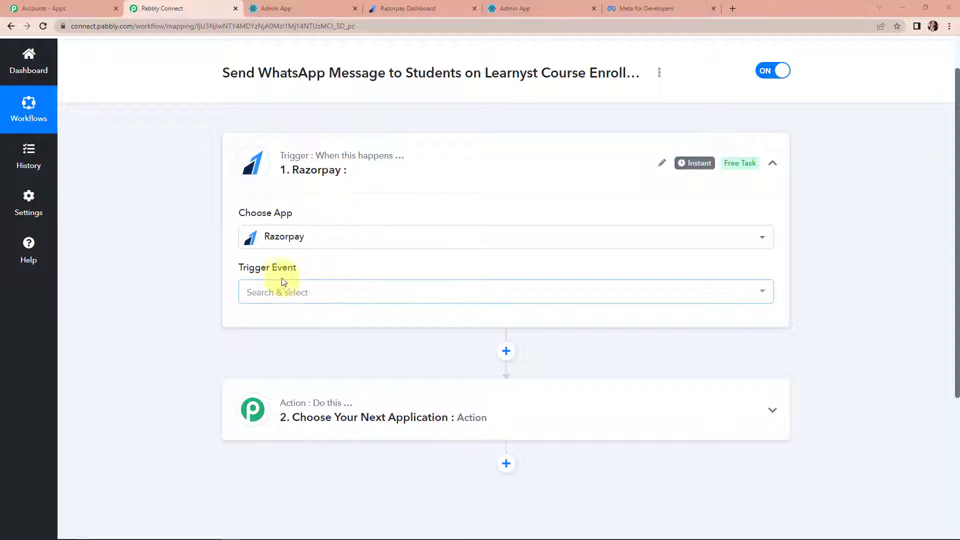
- Set the Razorpay trigger event to Payment Captured
{"action": "mouse_move", "coordinate": [292, 273]}
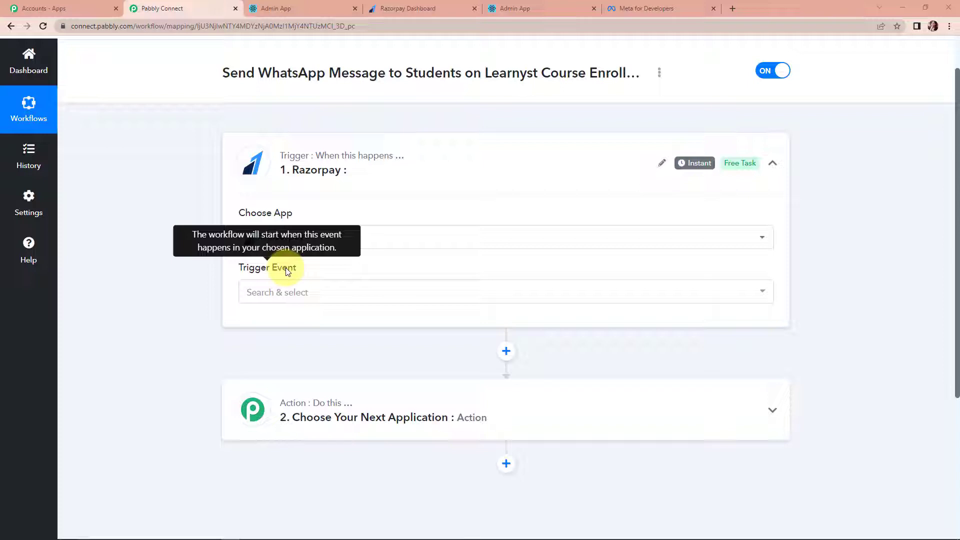
{"action": "left_click", "coordinate": [278, 295]}
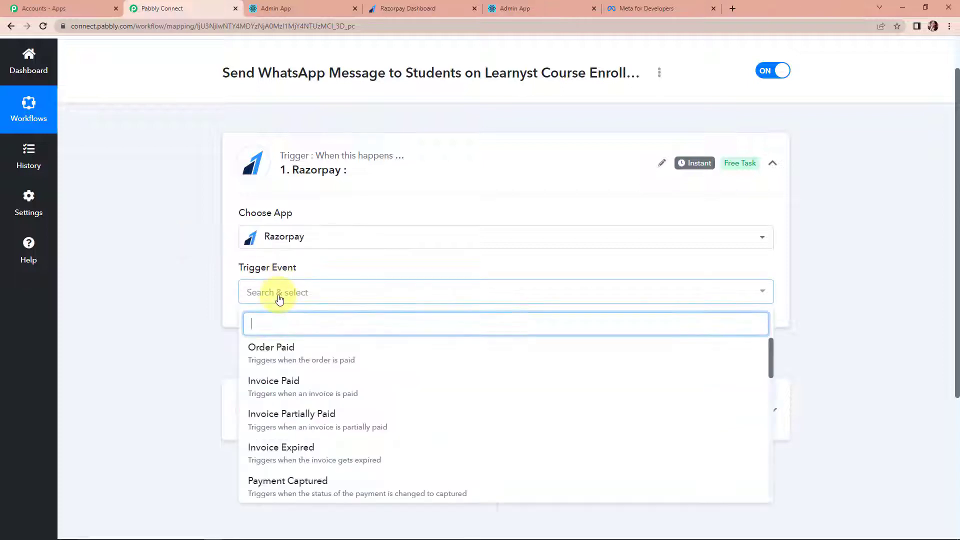
{"action": "scroll", "coordinate": [307, 455], "scroll_direction": "down", "scroll_amount": 2}
{"action": "left_click", "coordinate": [309, 391]}
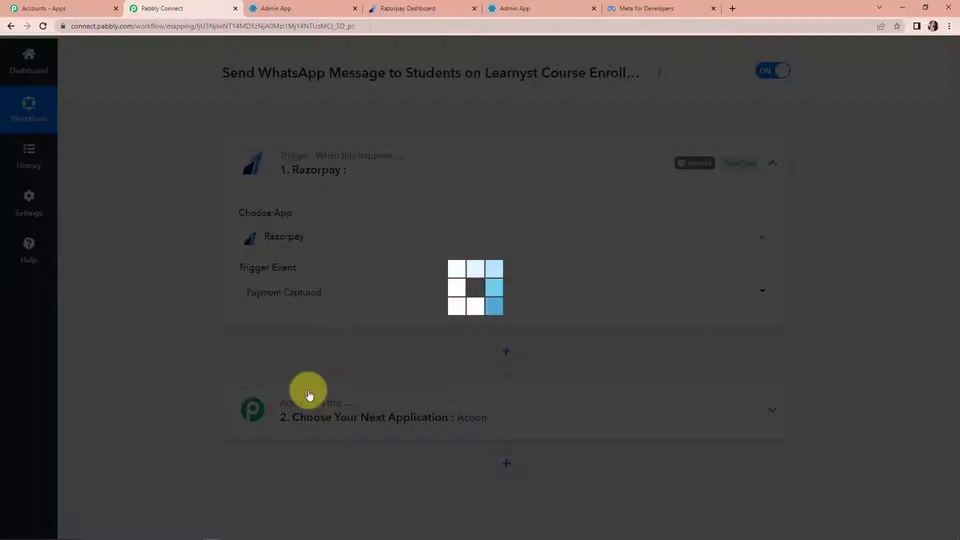
{"action": "mouse_move", "coordinate": [694, 167]}
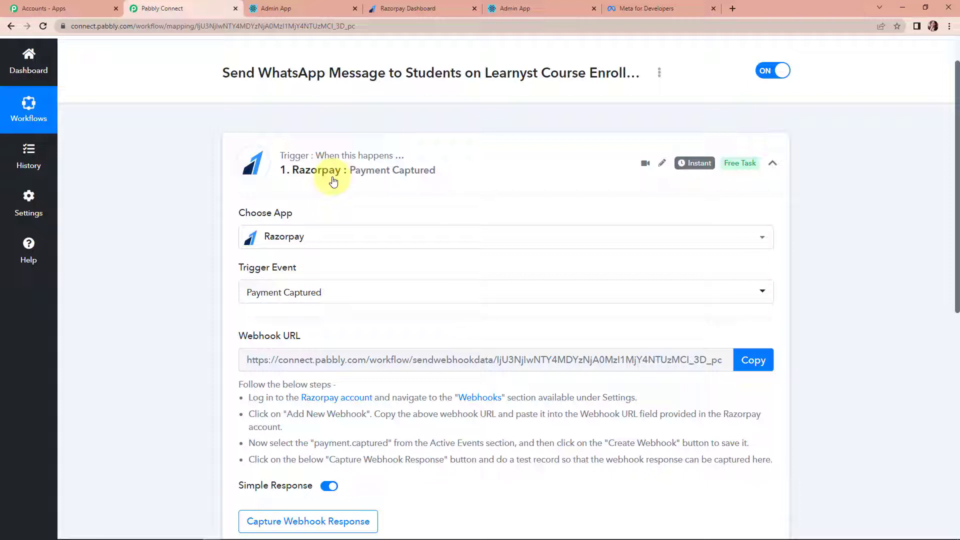
- Copy the trigger's webhook URL and switch to the Razorpay dashboard
{"action": "scroll", "coordinate": [850, 283], "scroll_direction": "down", "scroll_amount": 3}
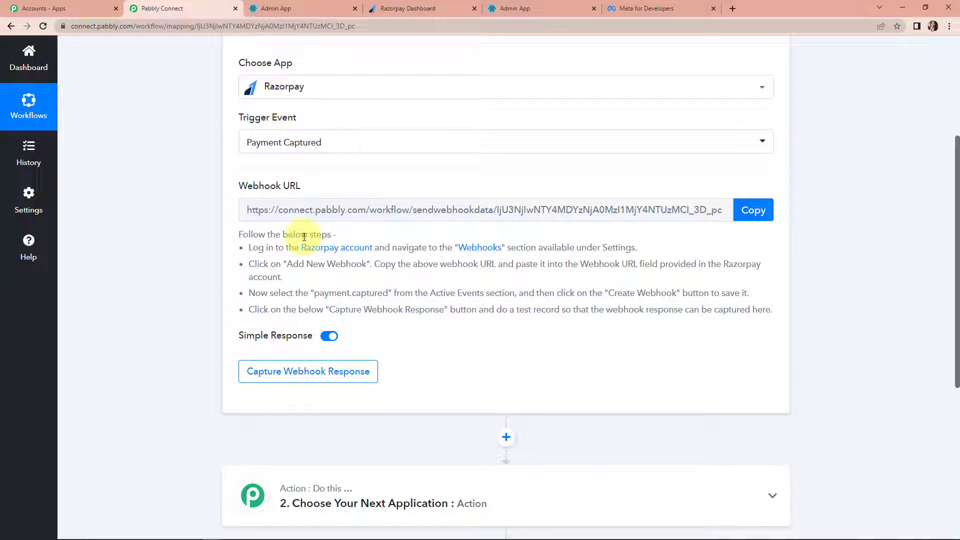
{"action": "left_click", "coordinate": [753, 210]}
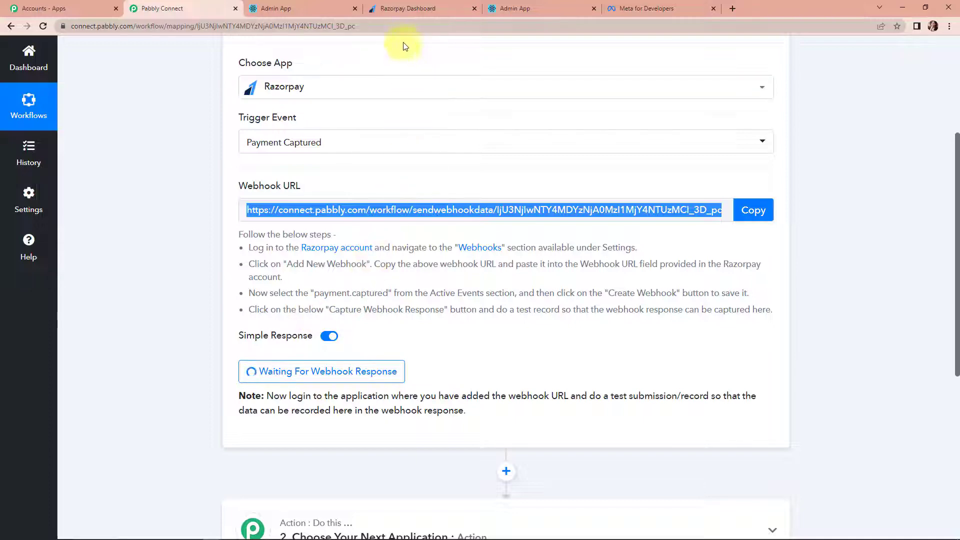
{"action": "left_click", "coordinate": [405, 9]}
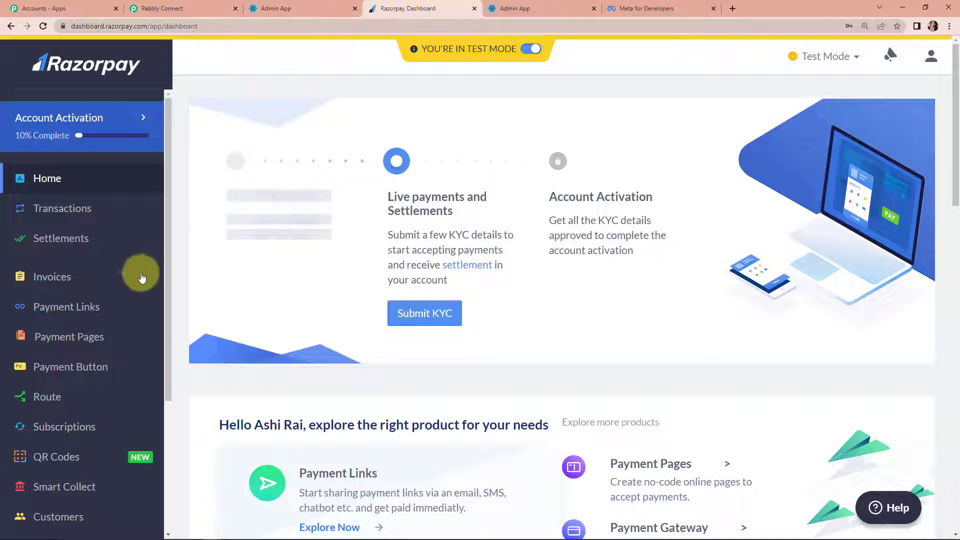
- Add a Razorpay webhook using the copied Pabbly URL for payment.captured events, then return to Pabbly
{"action": "scroll", "coordinate": [81, 283], "scroll_direction": "down", "scroll_amount": 7}
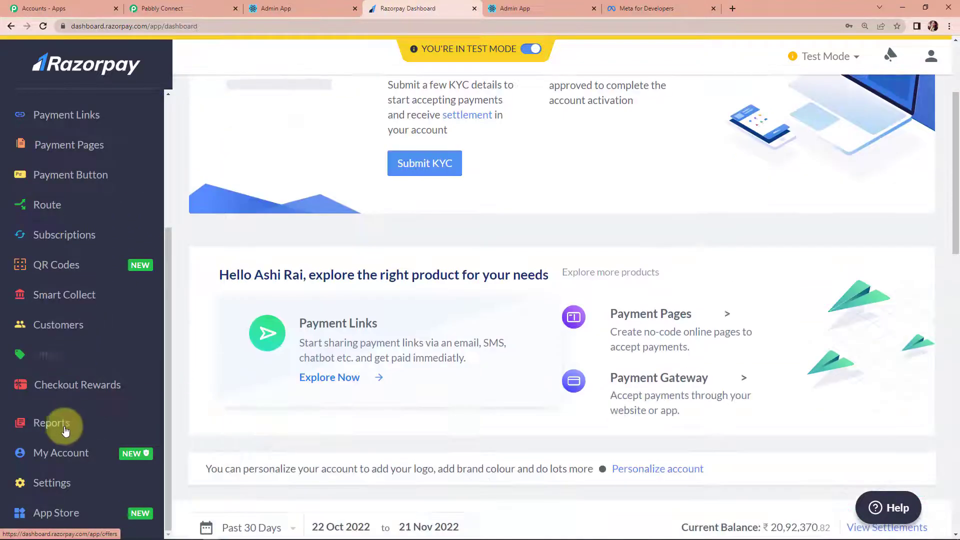
{"action": "left_click", "coordinate": [50, 482]}
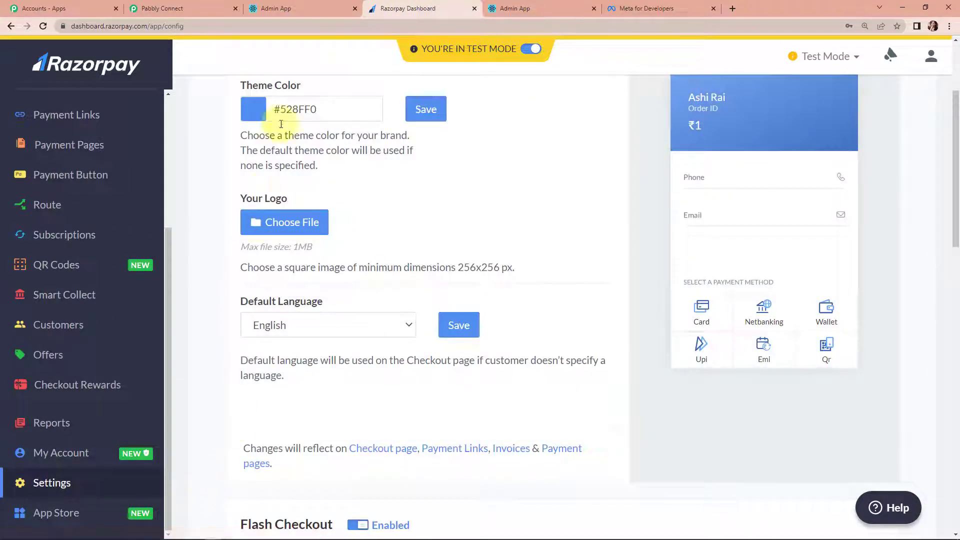
{"action": "scroll", "coordinate": [300, 180], "scroll_direction": "up", "scroll_amount": 3}
{"action": "left_click", "coordinate": [322, 113]}
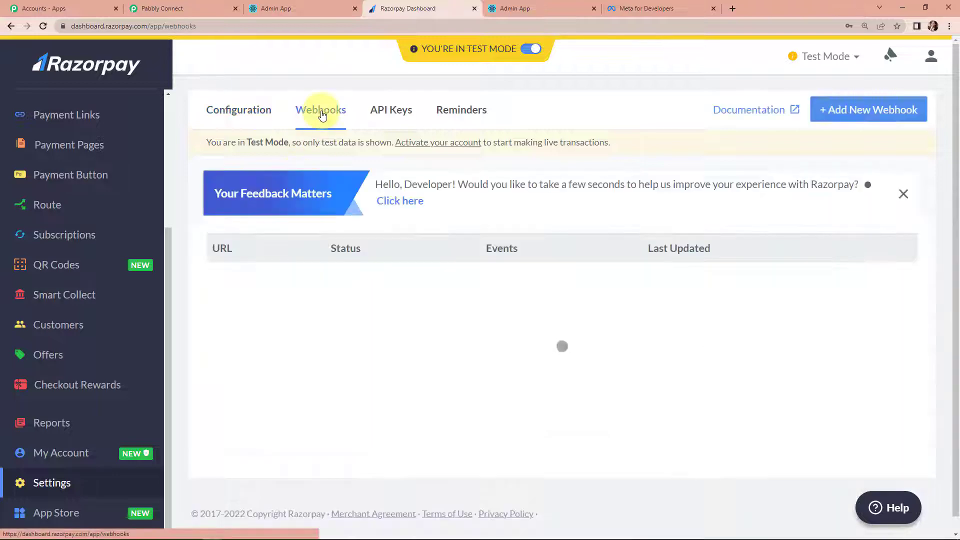
{"action": "left_click", "coordinate": [871, 112]}
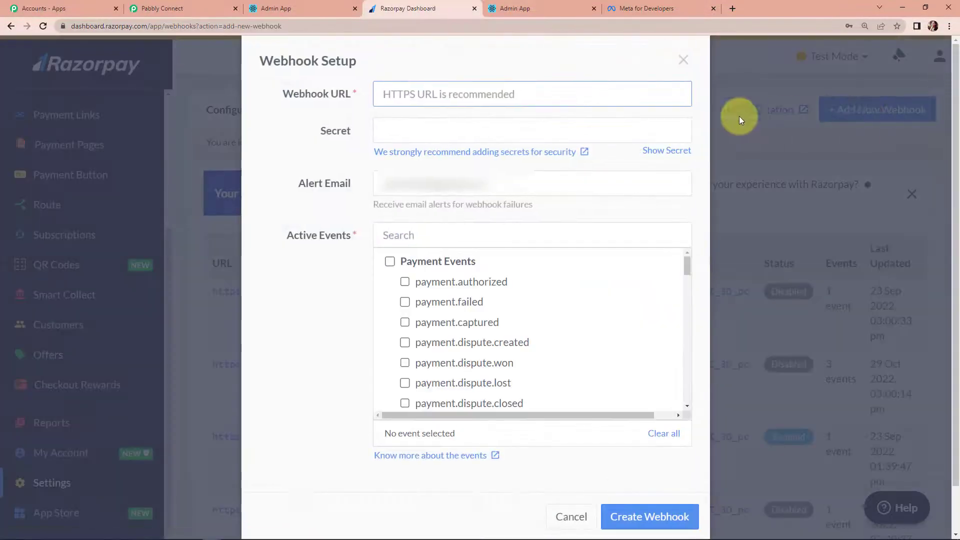
{"action": "left_click", "coordinate": [424, 89]}
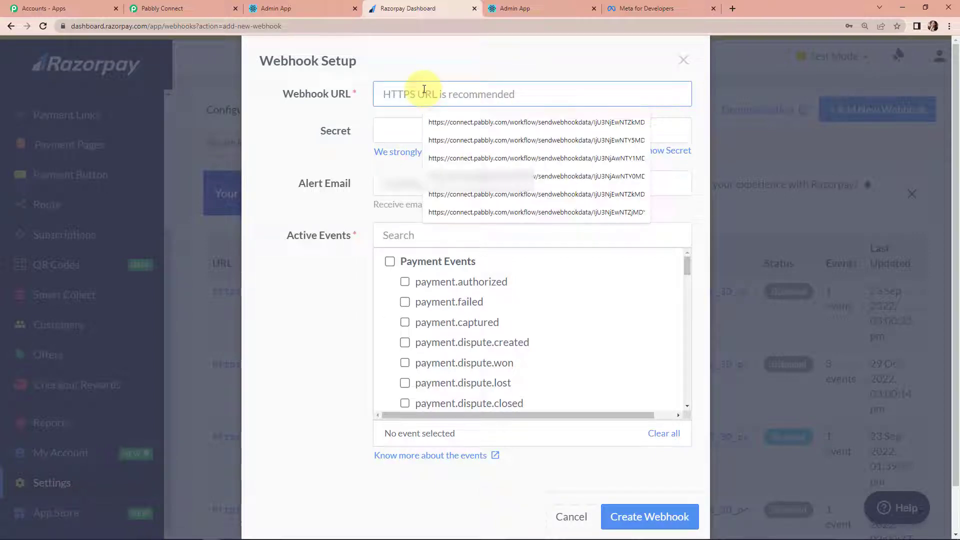
{"action": "key", "text": "ctrl+v"}
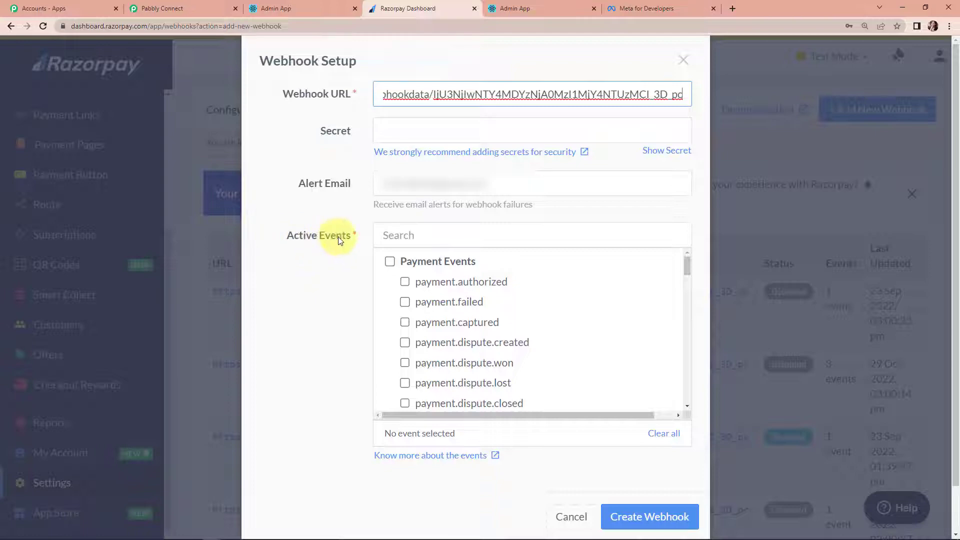
{"action": "left_click", "coordinate": [404, 322]}
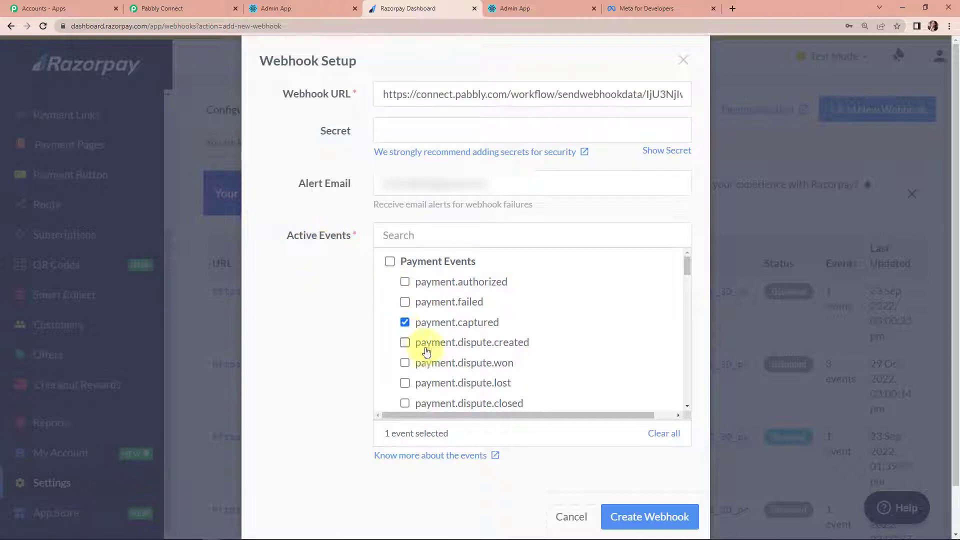
{"action": "left_click", "coordinate": [628, 520]}
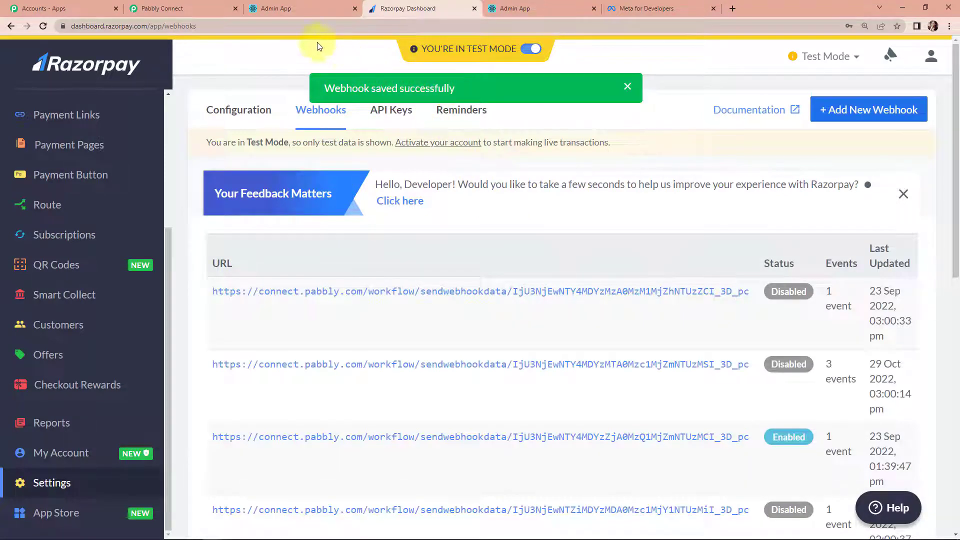
{"action": "left_click", "coordinate": [187, 4]}
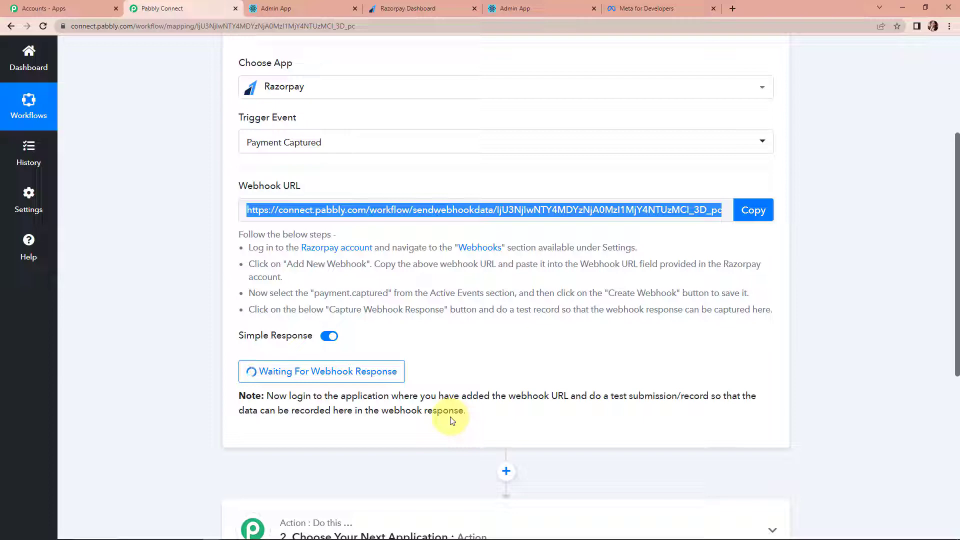
- Copy the Page URL of the 'Online PHP Course for Beginners' payment page into a new tab
{"action": "left_click", "coordinate": [399, 10]}
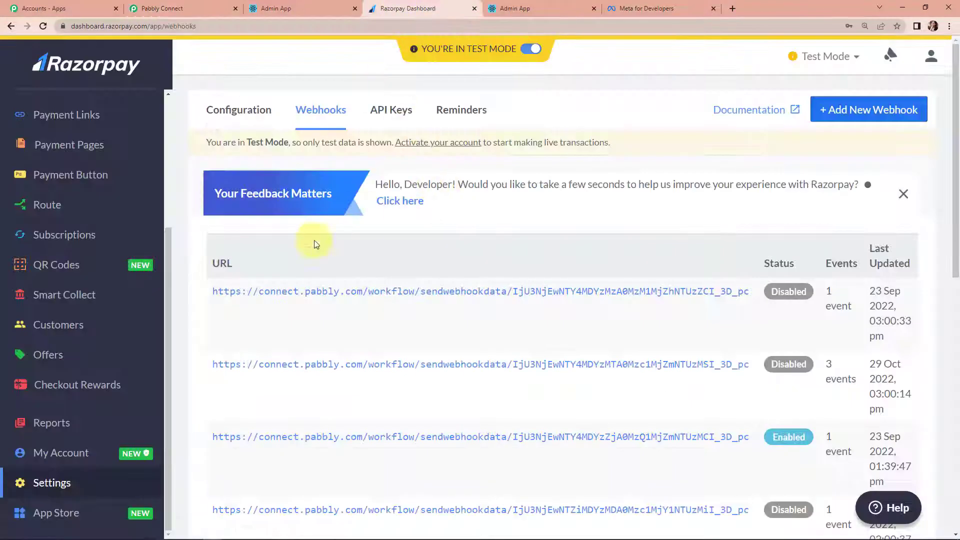
{"action": "scroll", "coordinate": [75, 263], "scroll_direction": "up", "scroll_amount": 5}
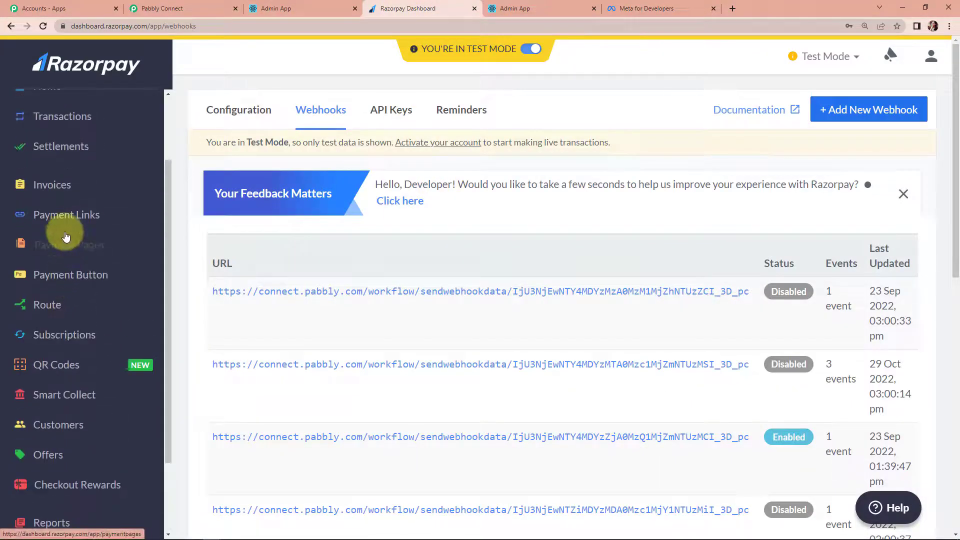
{"action": "left_click", "coordinate": [62, 246]}
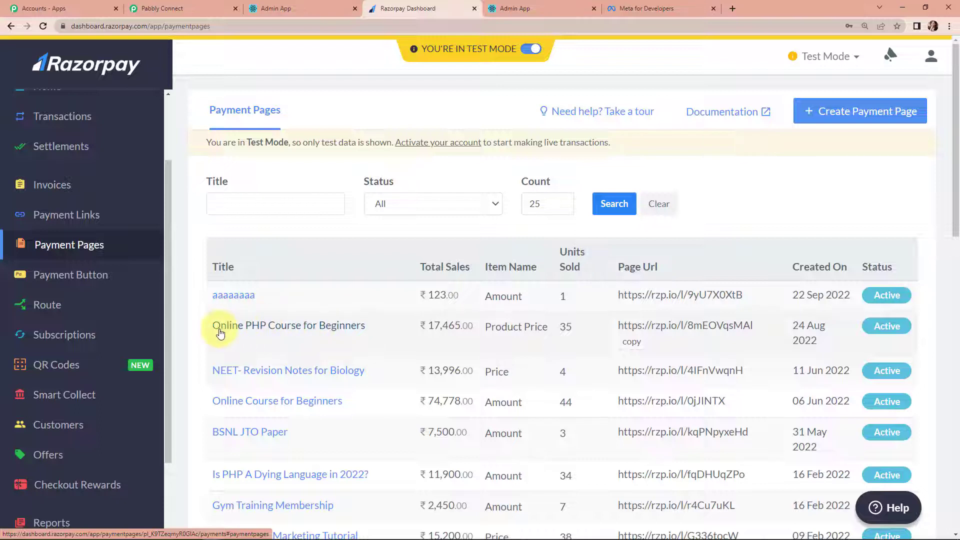
{"action": "left_click", "coordinate": [333, 326]}
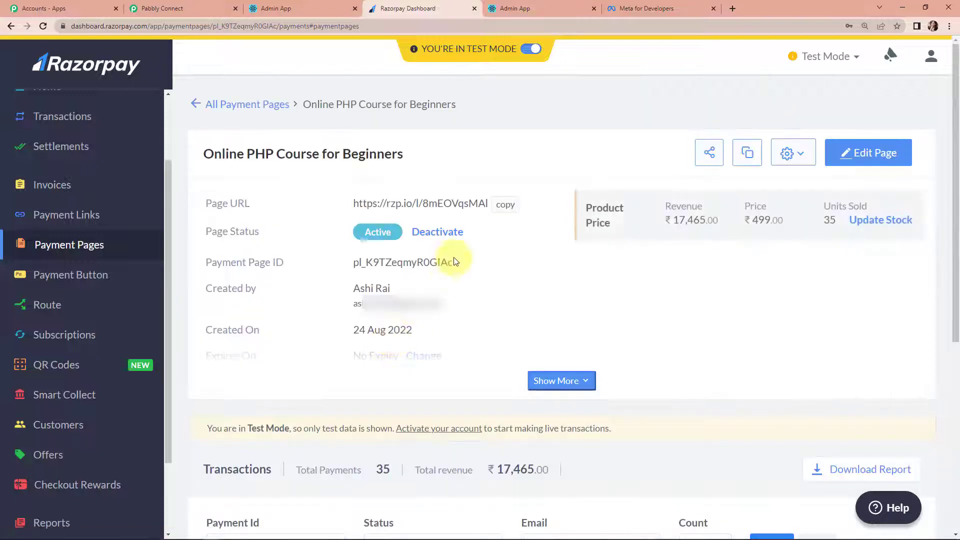
{"action": "left_click", "coordinate": [505, 205]}
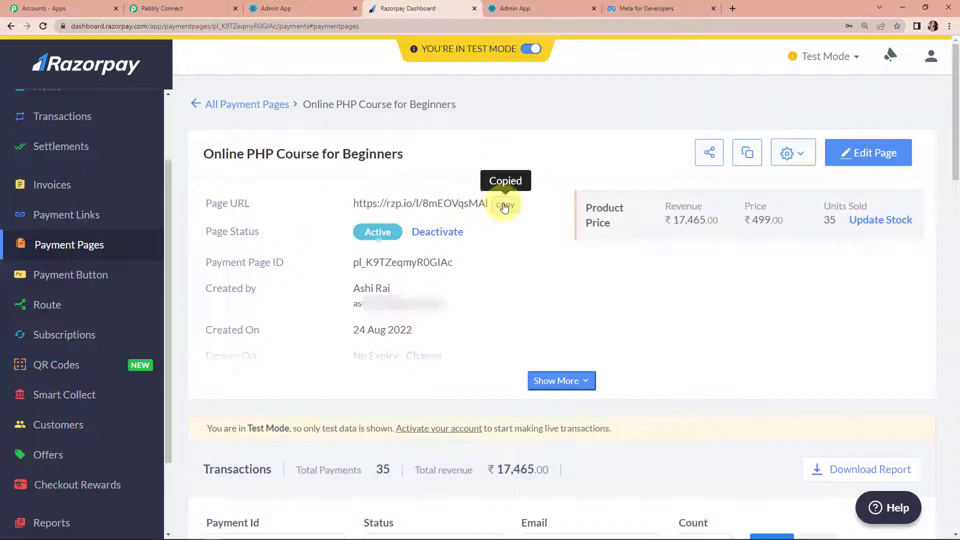
{"action": "left_click", "coordinate": [733, 8]}
{"action": "left_click", "coordinate": [731, 28]}
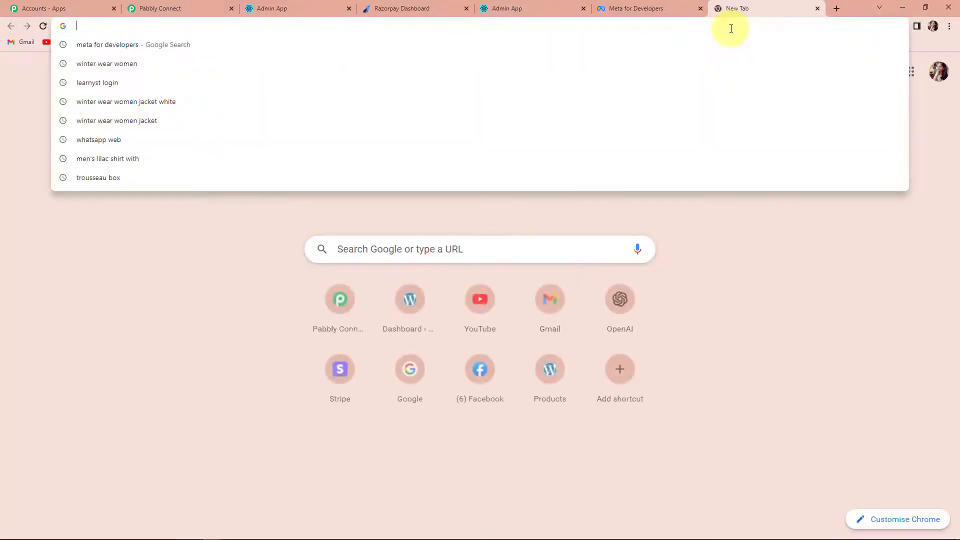
- Load the payment page and select the Online PHP Course for Beginners product
{"action": "key", "text": "ctrl+v"}
{"action": "key", "text": "Return"}
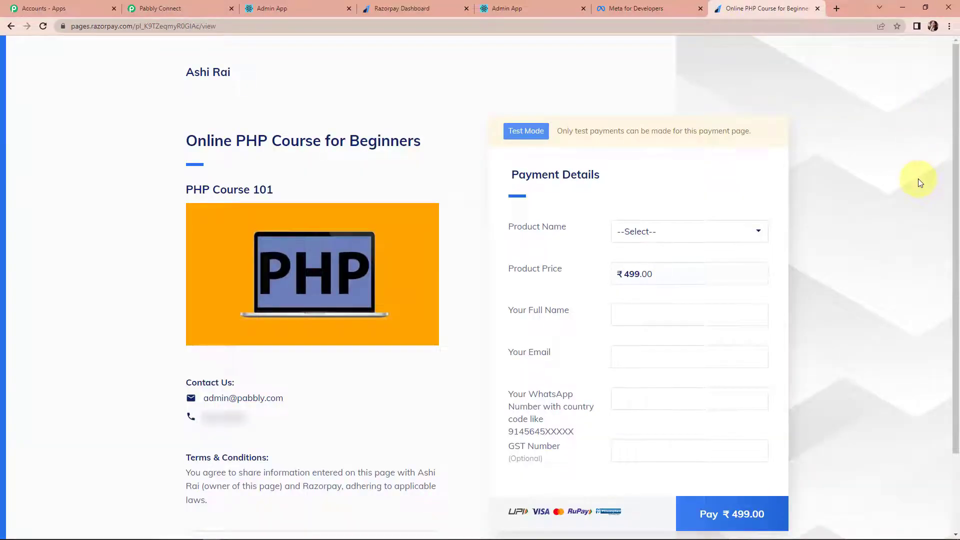
{"action": "scroll", "coordinate": [918, 178], "scroll_direction": "down", "scroll_amount": 2}
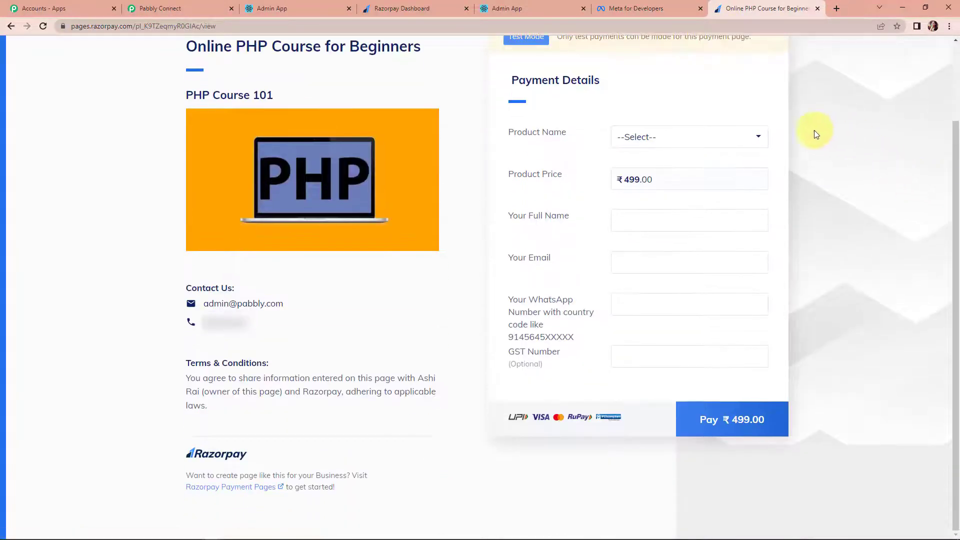
{"action": "left_click", "coordinate": [754, 136]}
{"action": "left_click", "coordinate": [692, 166]}
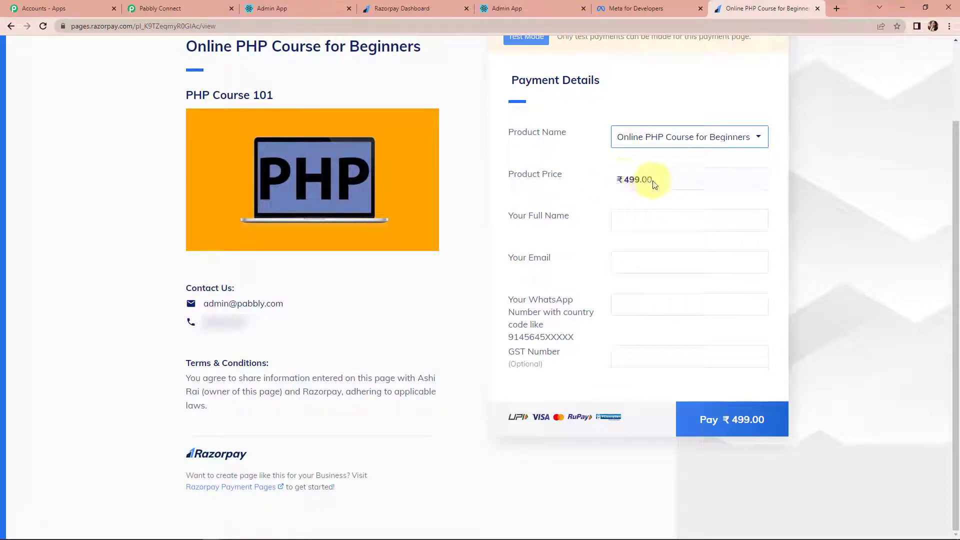
- Fill in the buyer's name, e-mail and WhatsApp number from saved entries and pay ₹499
{"action": "left_click", "coordinate": [650, 219]}
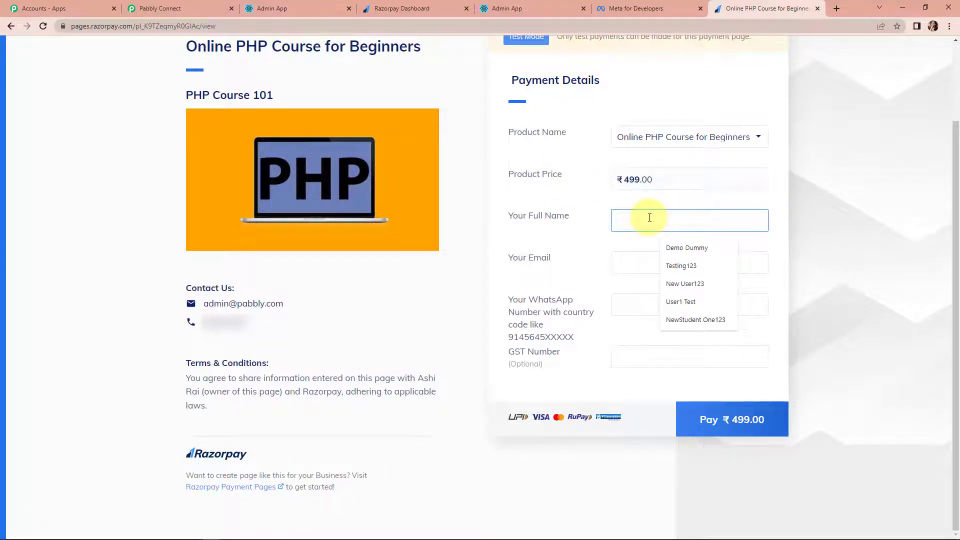
{"action": "left_click", "coordinate": [679, 282]}
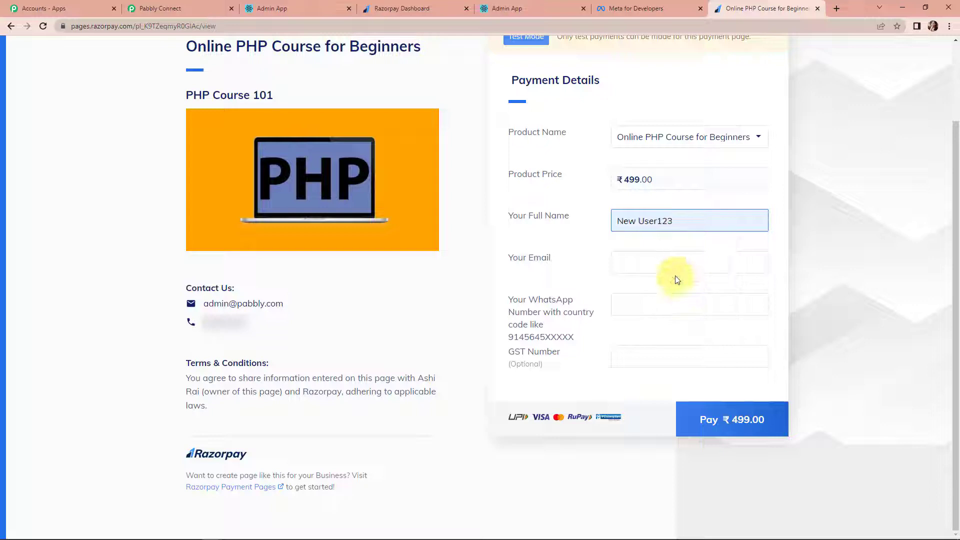
{"action": "left_click", "coordinate": [674, 268]}
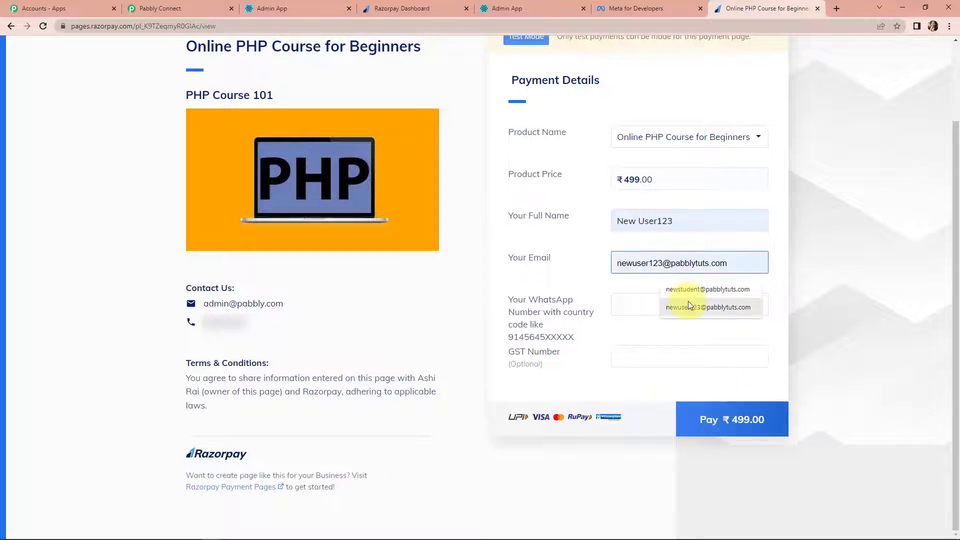
{"action": "left_click", "coordinate": [689, 304]}
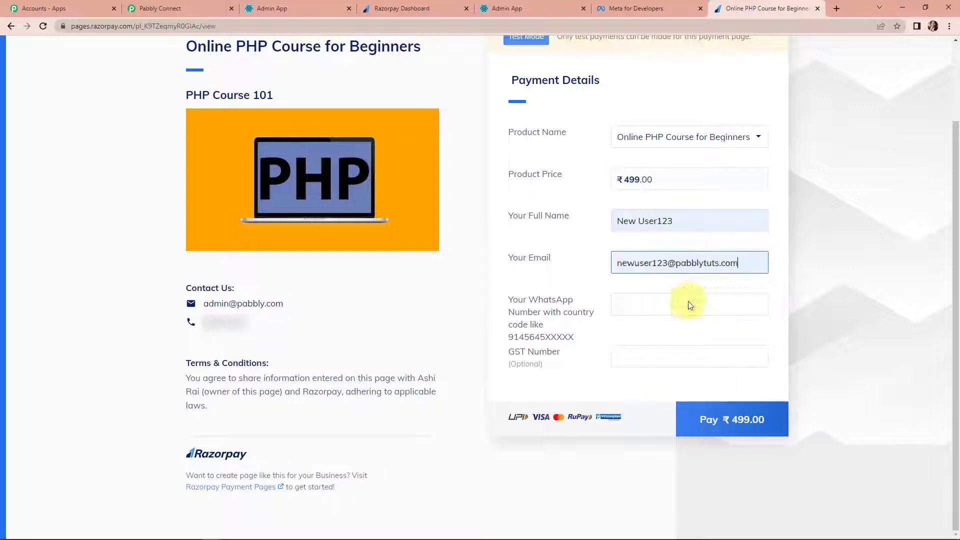
{"action": "left_click", "coordinate": [690, 305]}
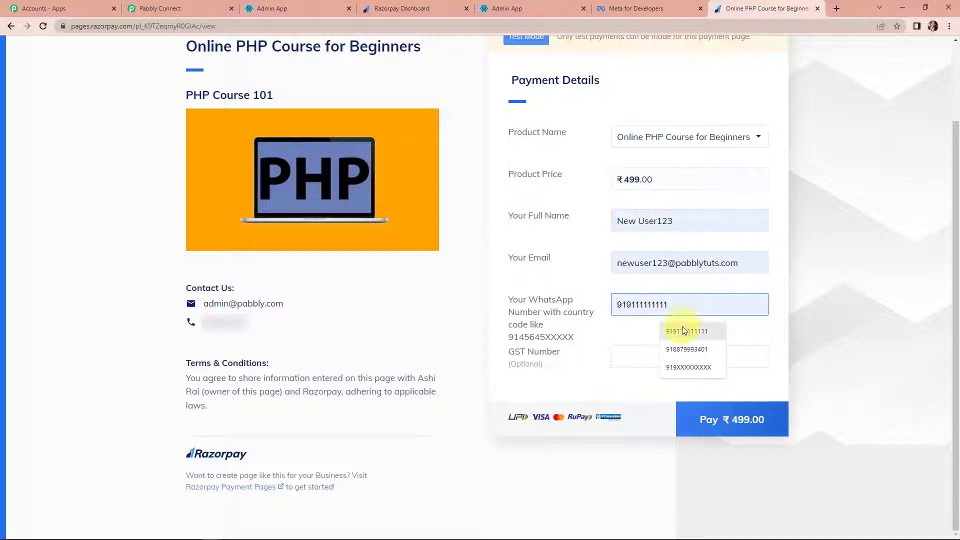
{"action": "left_click", "coordinate": [683, 329]}
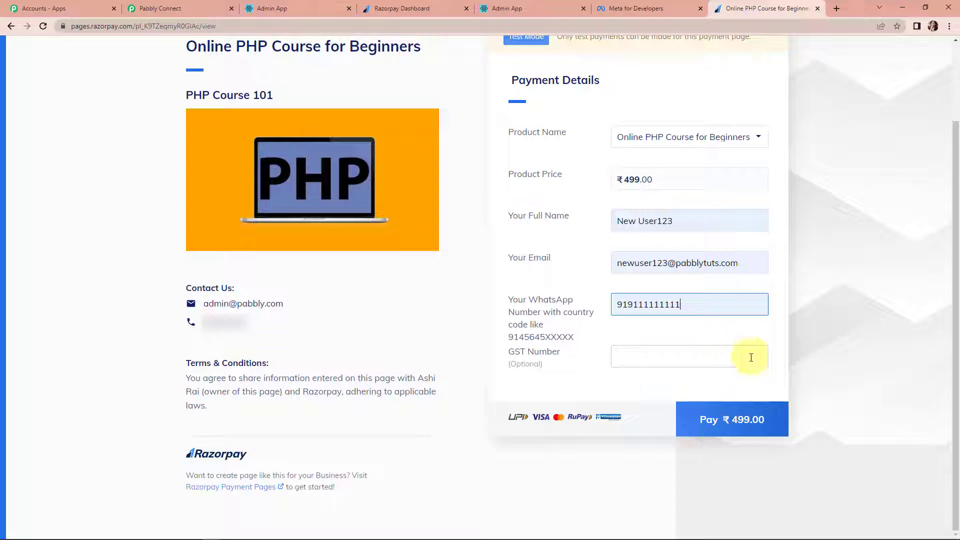
{"action": "left_click", "coordinate": [751, 420]}
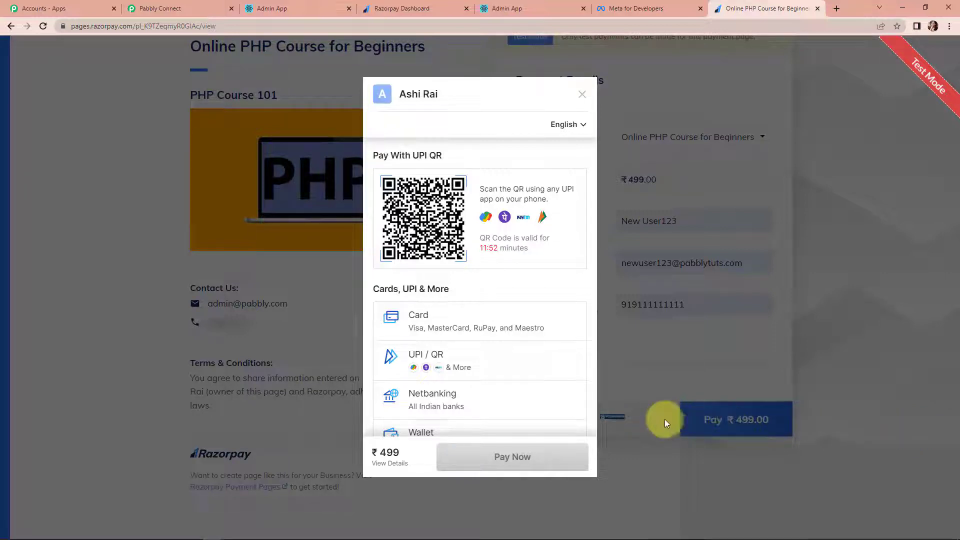
- Pay by card with the saved test card and CVV 123, approve the OTP, and confirm success
{"action": "left_click", "coordinate": [454, 318]}
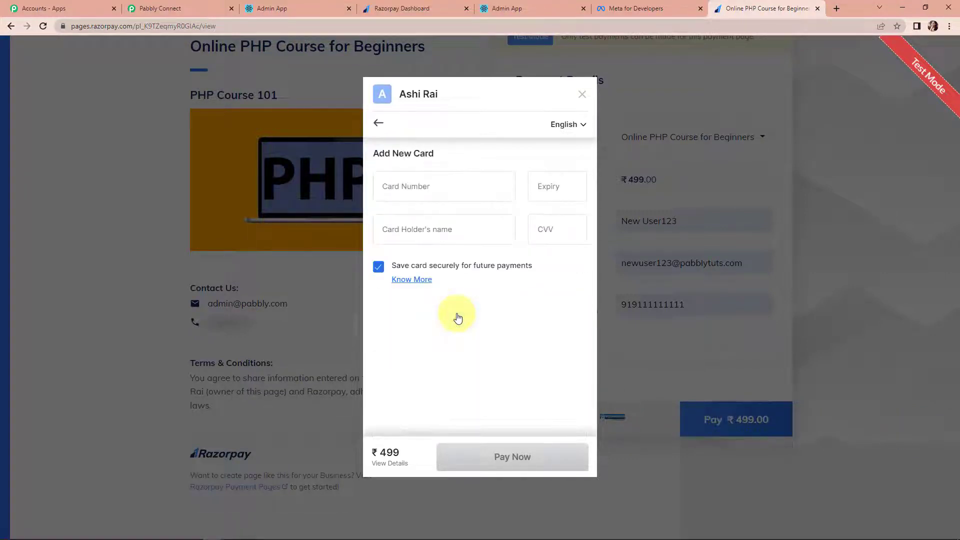
{"action": "left_click", "coordinate": [434, 173]}
{"action": "left_click", "coordinate": [470, 233]}
{"action": "left_click", "coordinate": [561, 245]}
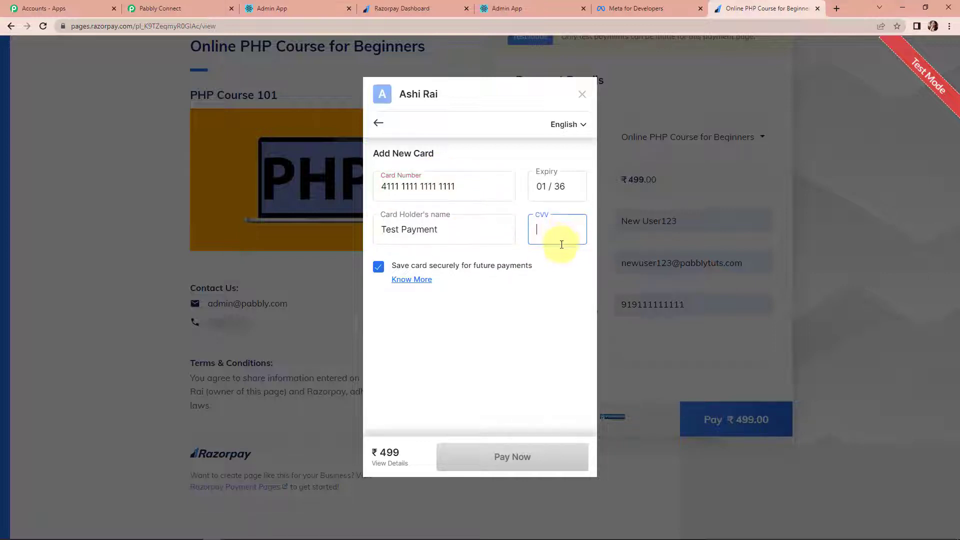
{"action": "type", "text": "123"}
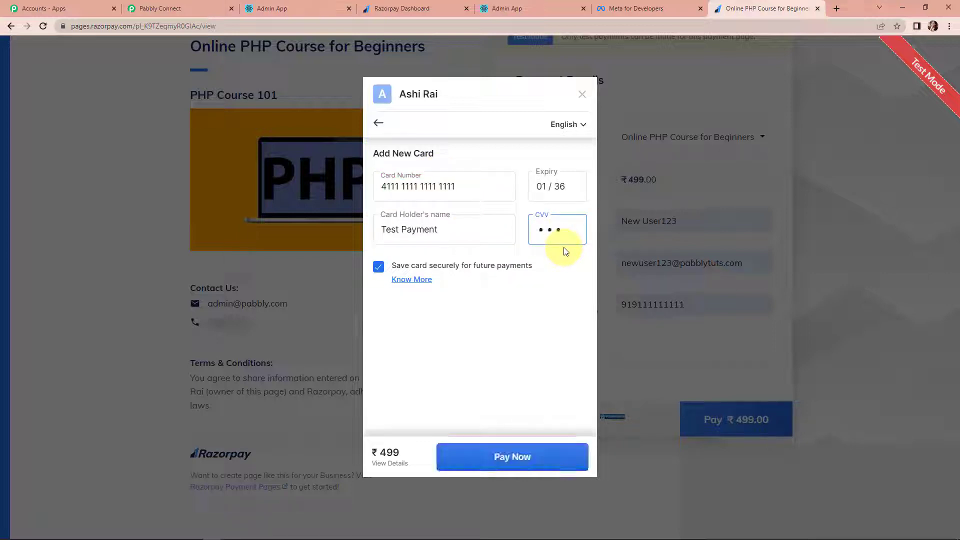
{"action": "left_click", "coordinate": [550, 457]}
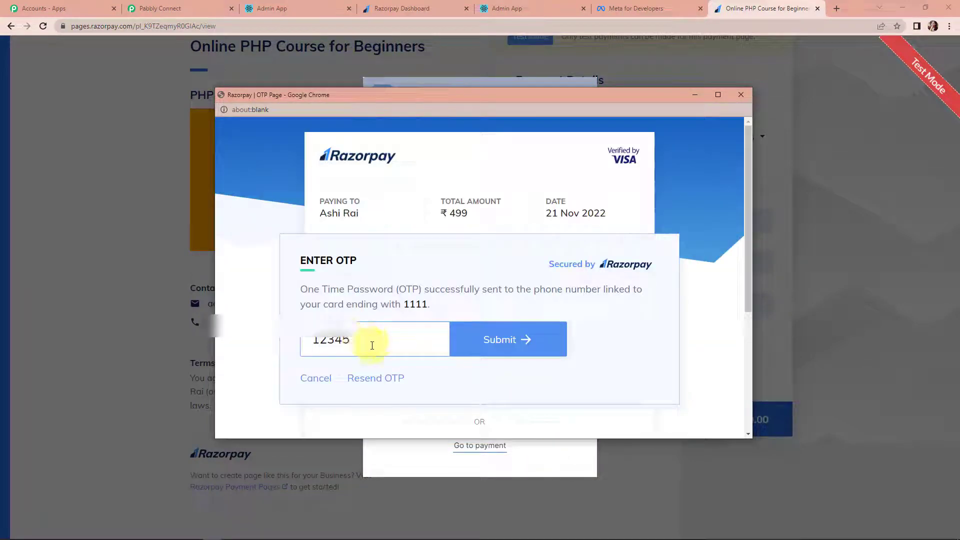
{"action": "left_click", "coordinate": [483, 349]}
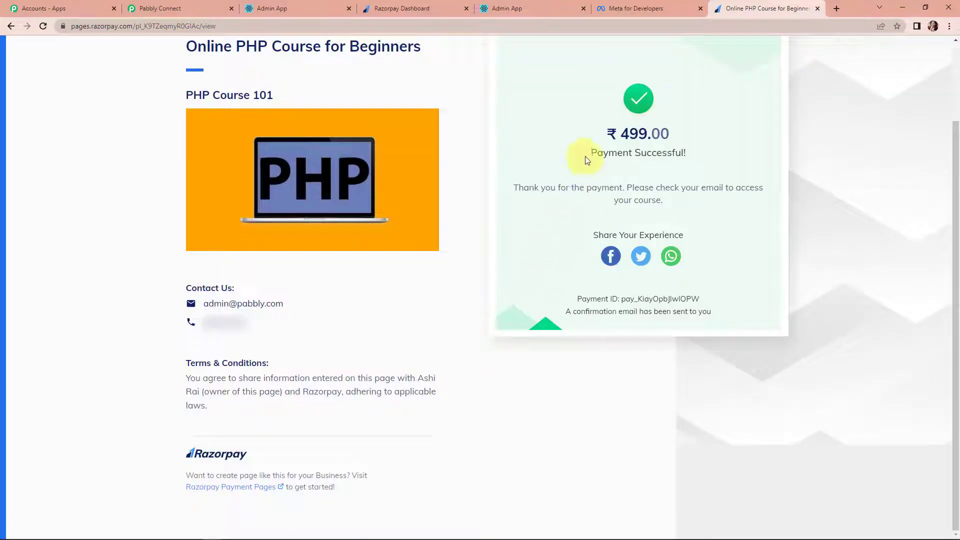
{"action": "left_click_drag", "start_coordinate": [586, 153], "coordinate": [700, 156]}
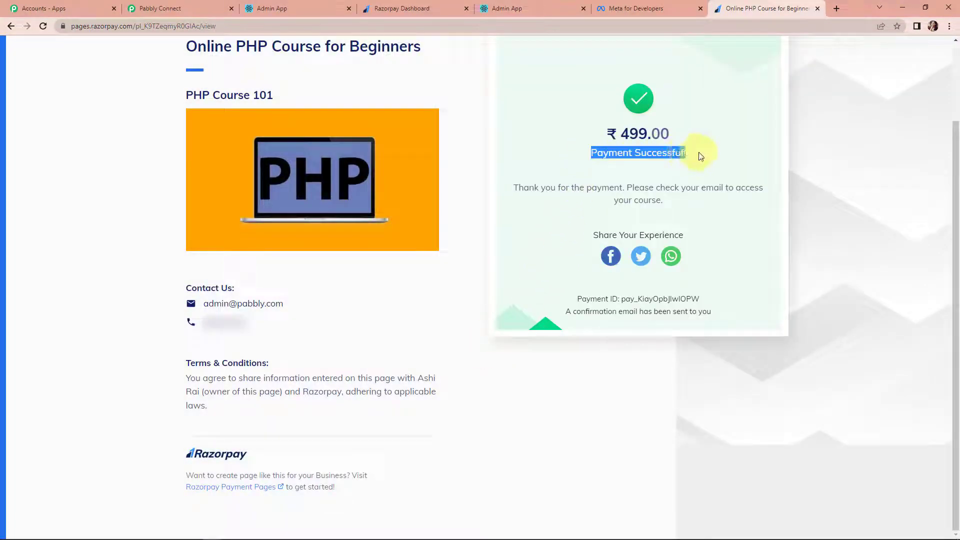
- Review the received webhook data, confirming the product name and the 49900 base amount
{"action": "left_click", "coordinate": [170, 7]}
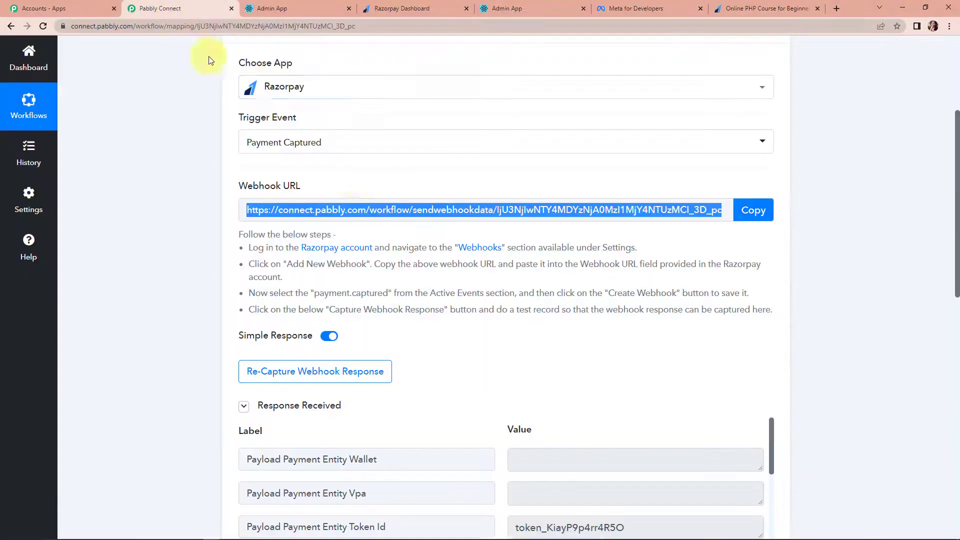
{"action": "scroll", "coordinate": [866, 388], "scroll_direction": "down", "scroll_amount": 5}
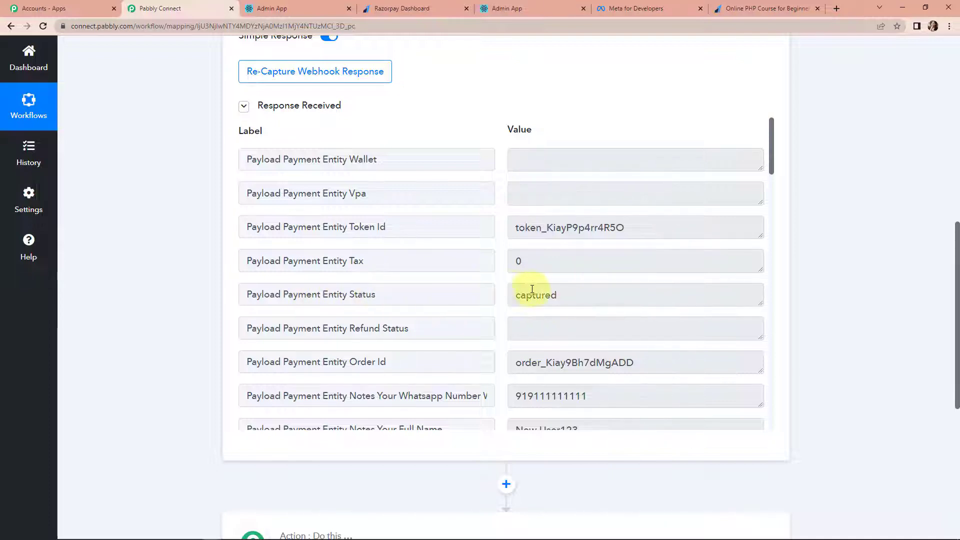
{"action": "scroll", "coordinate": [581, 315], "scroll_direction": "down", "scroll_amount": 4}
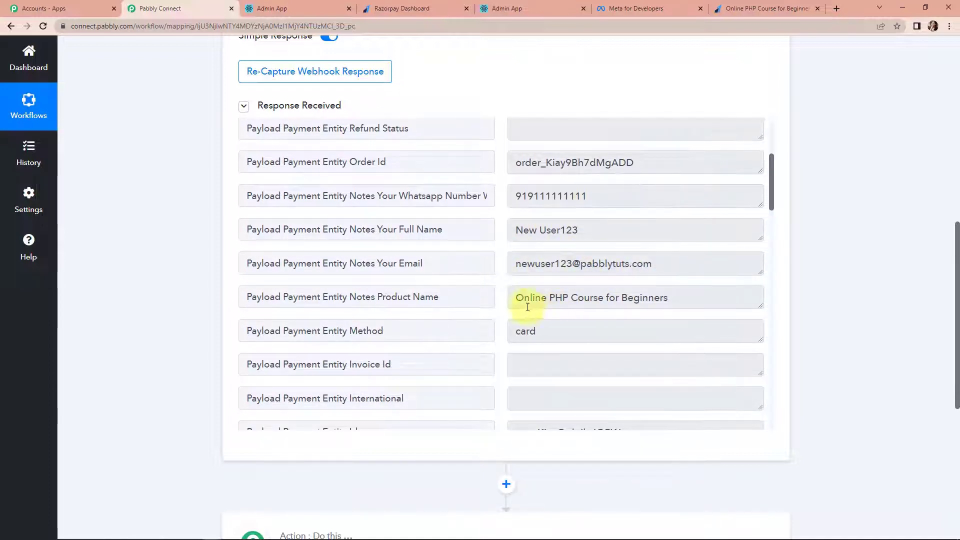
{"action": "left_click_drag", "start_coordinate": [517, 299], "coordinate": [682, 299]}
{"action": "scroll", "coordinate": [679, 315], "scroll_direction": "down", "scroll_amount": 5}
{"action": "scroll", "coordinate": [650, 250], "scroll_direction": "down", "scroll_amount": 15}
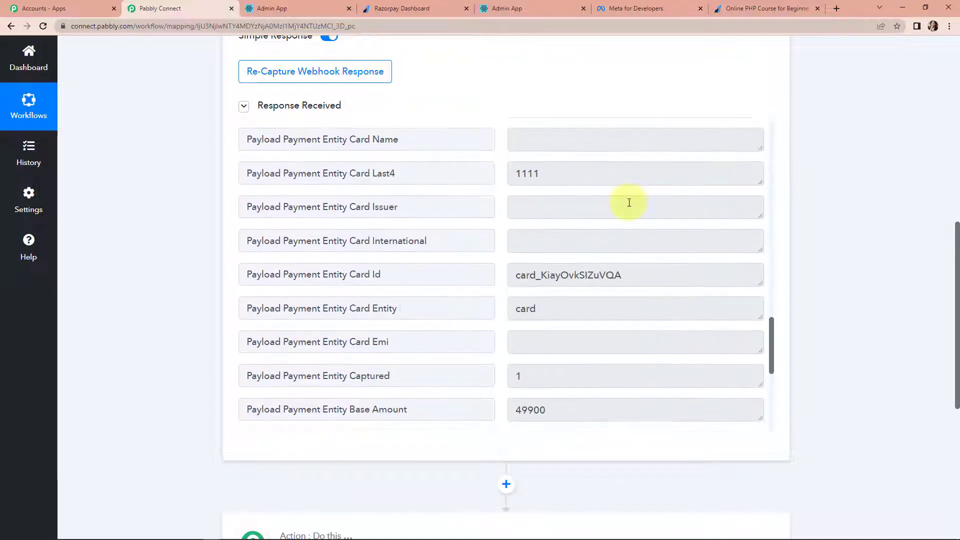
{"action": "left_click", "coordinate": [518, 310]}
{"action": "left_click_drag", "start_coordinate": [517, 310], "coordinate": [558, 310]}
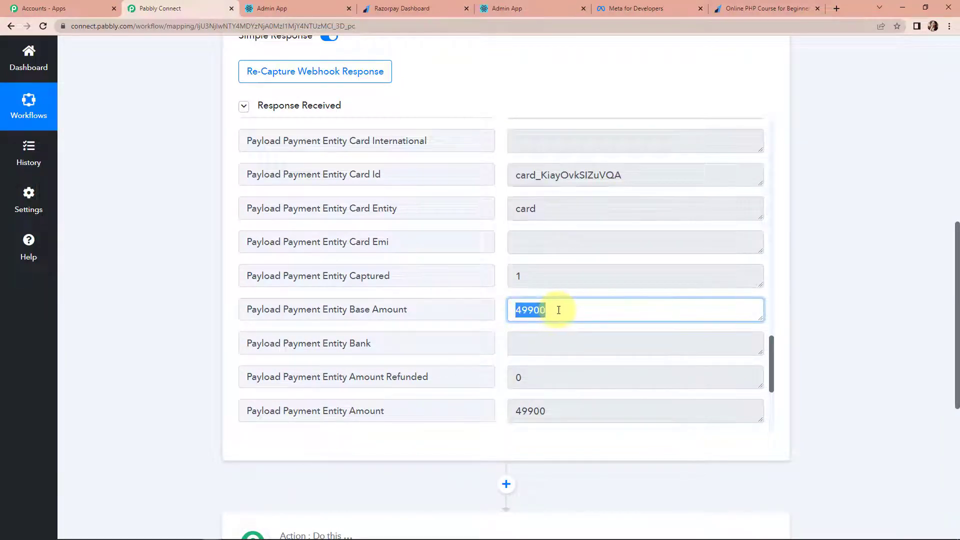
{"action": "scroll", "coordinate": [558, 310], "scroll_direction": "down", "scroll_amount": 1}
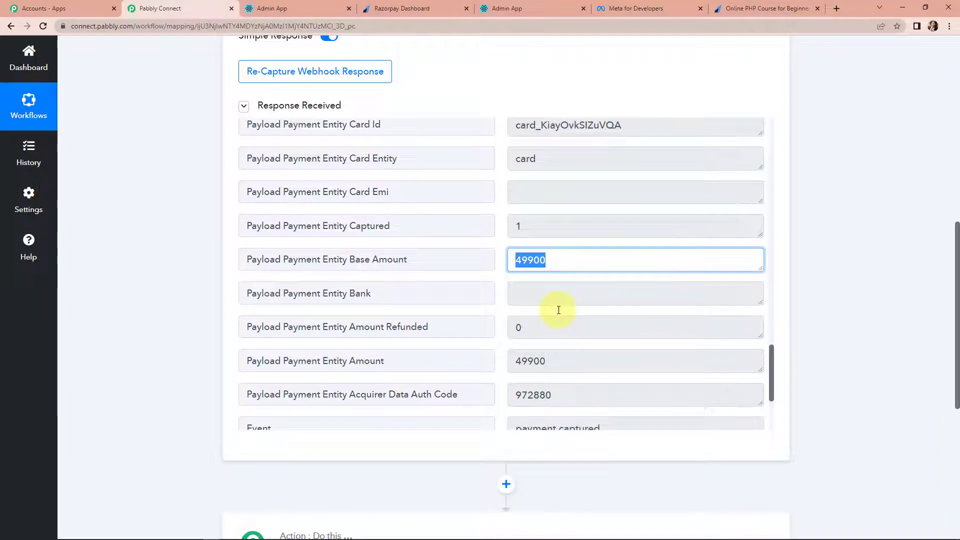
{"action": "left_click", "coordinate": [535, 260]}
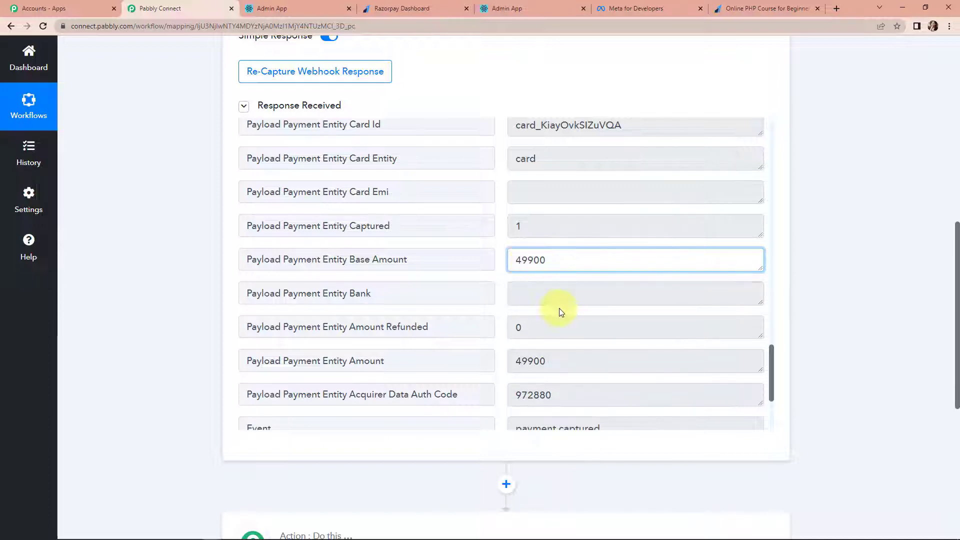
{"action": "scroll", "coordinate": [559, 311], "scroll_direction": "down", "scroll_amount": 8}
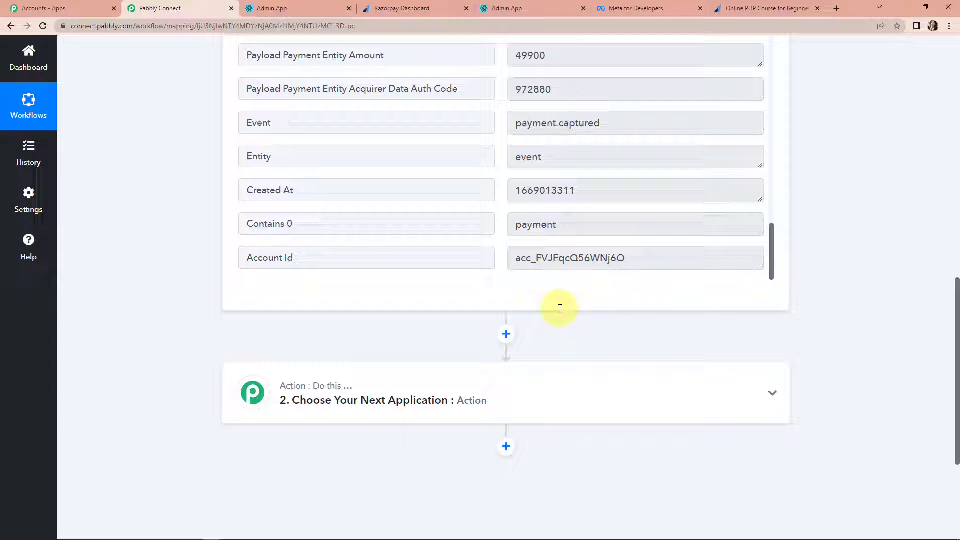
{"action": "scroll", "coordinate": [564, 300], "scroll_direction": "down", "scroll_amount": 4}
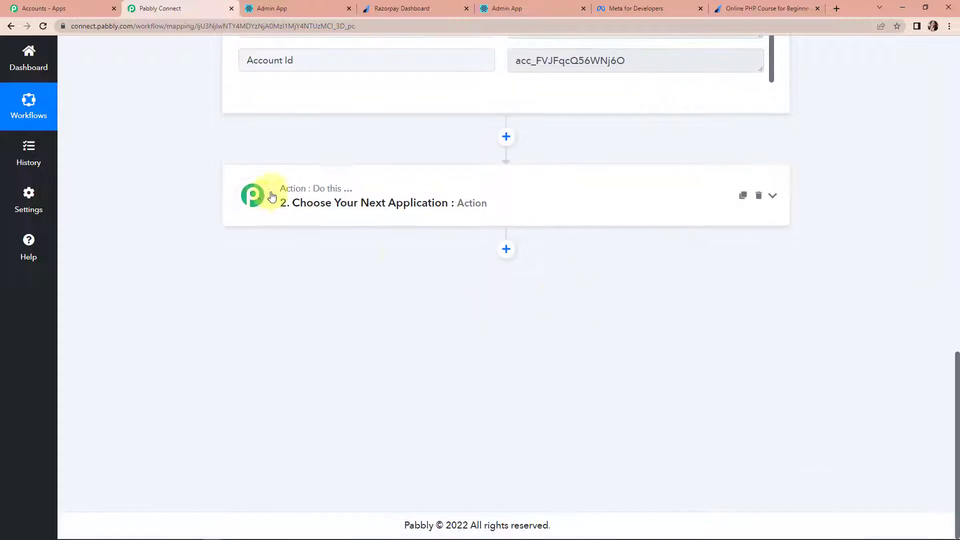
- Add a filter step on the payment's Product Name field using the Equal to comparison
{"action": "left_click", "coordinate": [322, 198]}
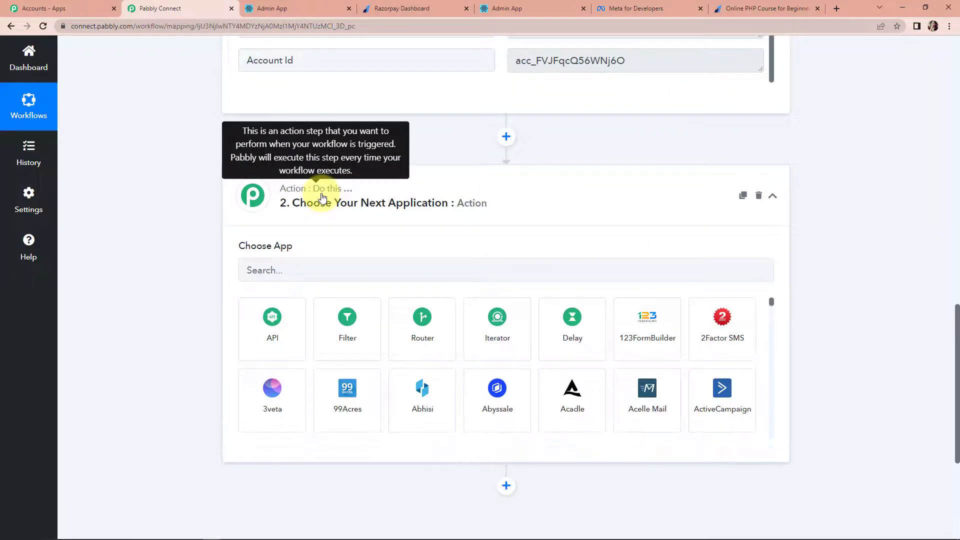
{"action": "left_click", "coordinate": [359, 325]}
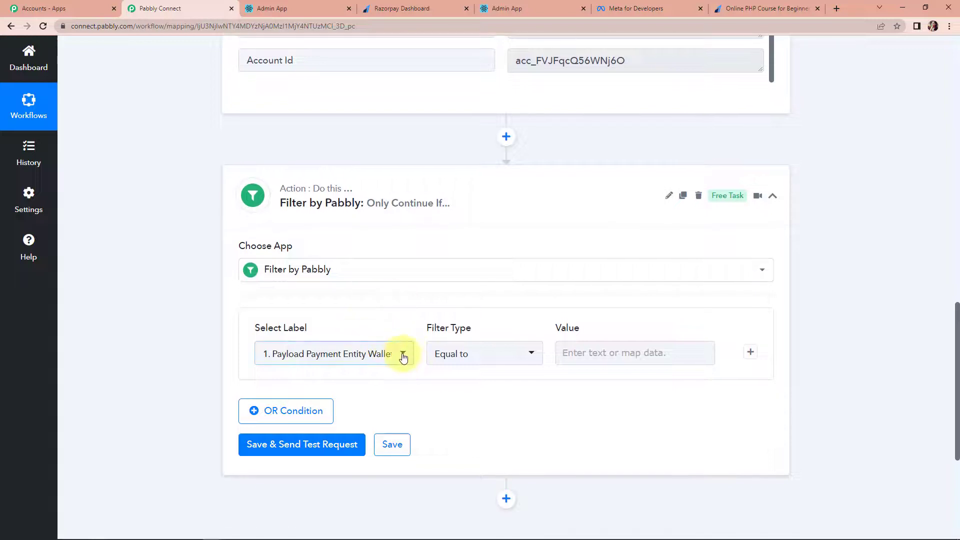
{"action": "left_click", "coordinate": [403, 357]}
{"action": "left_click", "coordinate": [332, 296]}
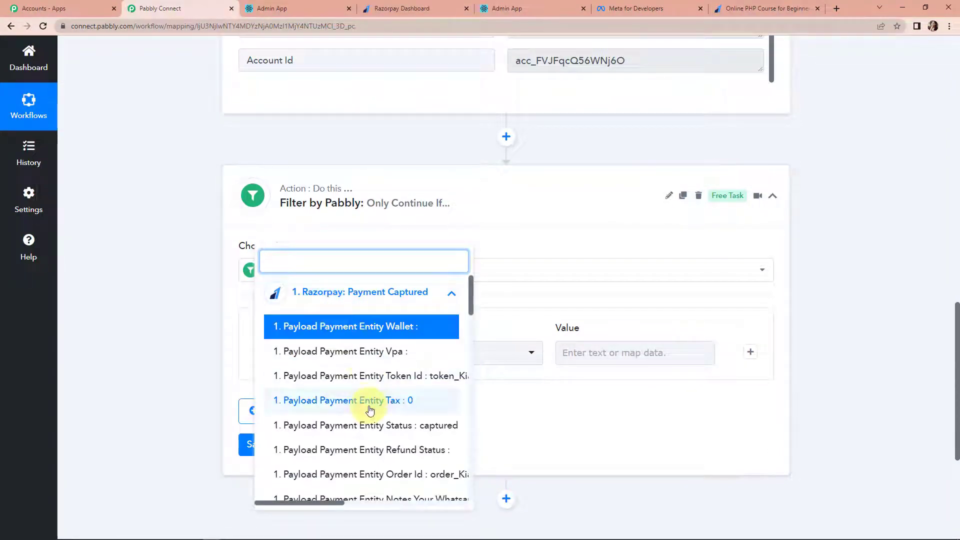
{"action": "scroll", "coordinate": [370, 407], "scroll_direction": "down", "scroll_amount": 4}
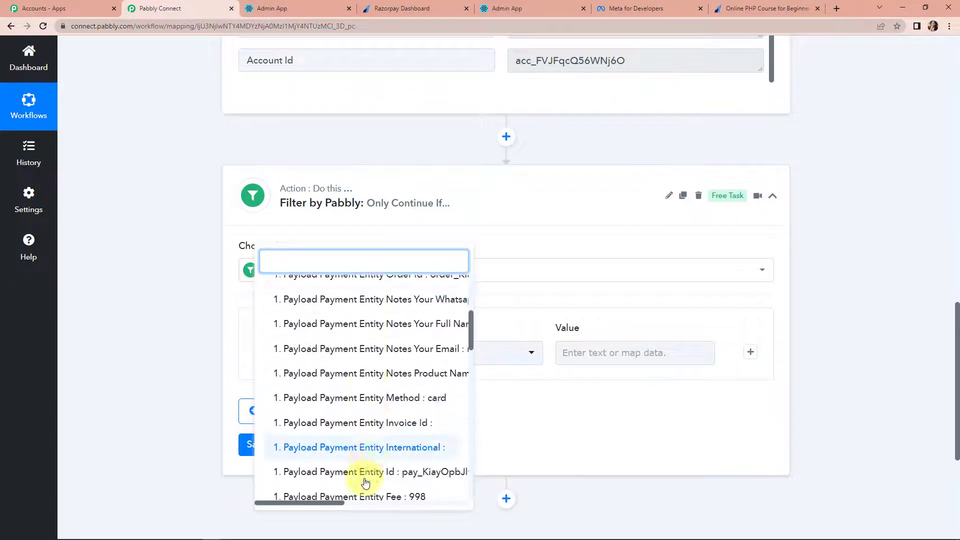
{"action": "left_click_drag", "start_coordinate": [334, 502], "coordinate": [403, 484]}
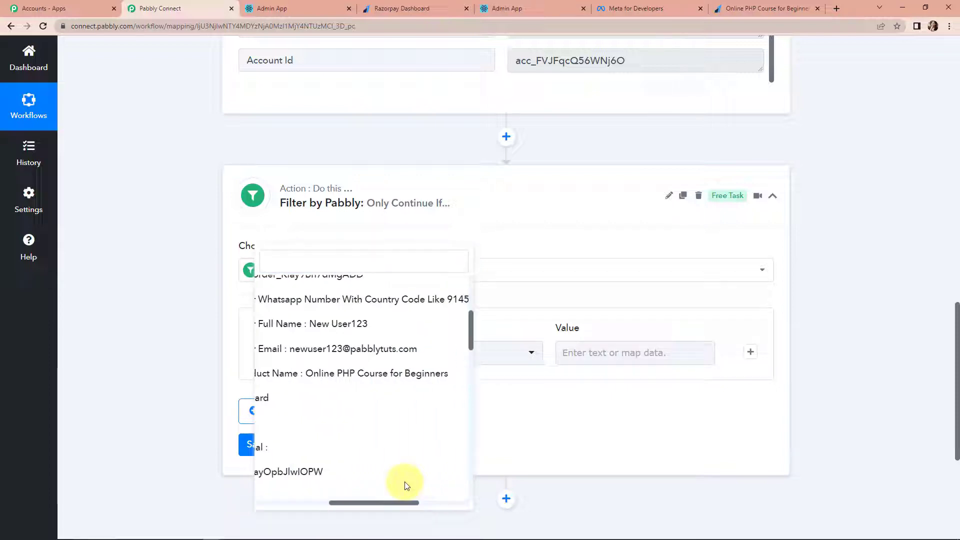
{"action": "left_click", "coordinate": [392, 374]}
{"action": "left_click", "coordinate": [528, 358]}
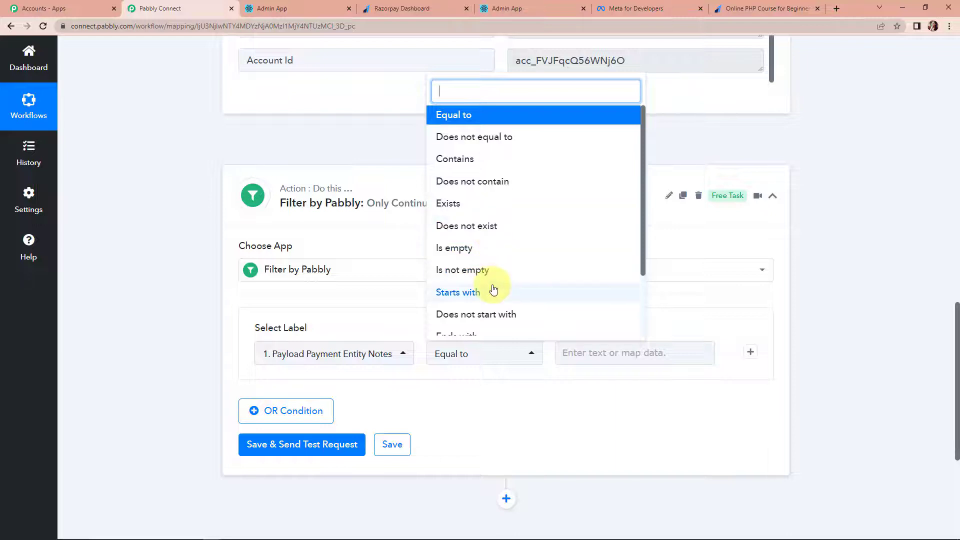
{"action": "left_click", "coordinate": [467, 118]}
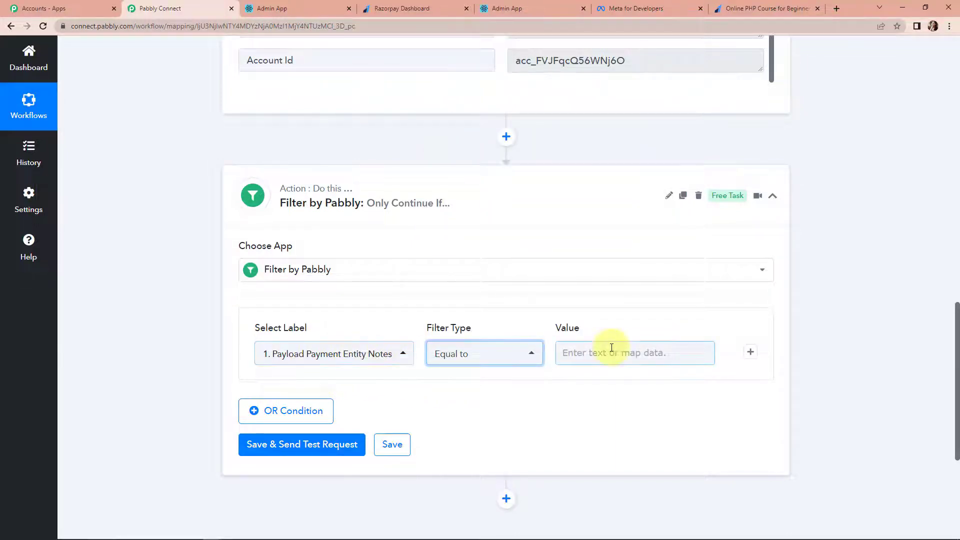
- Copy the product name from the test data and paste it as the filter value
{"action": "scroll", "coordinate": [889, 277], "scroll_direction": "up", "scroll_amount": 4}
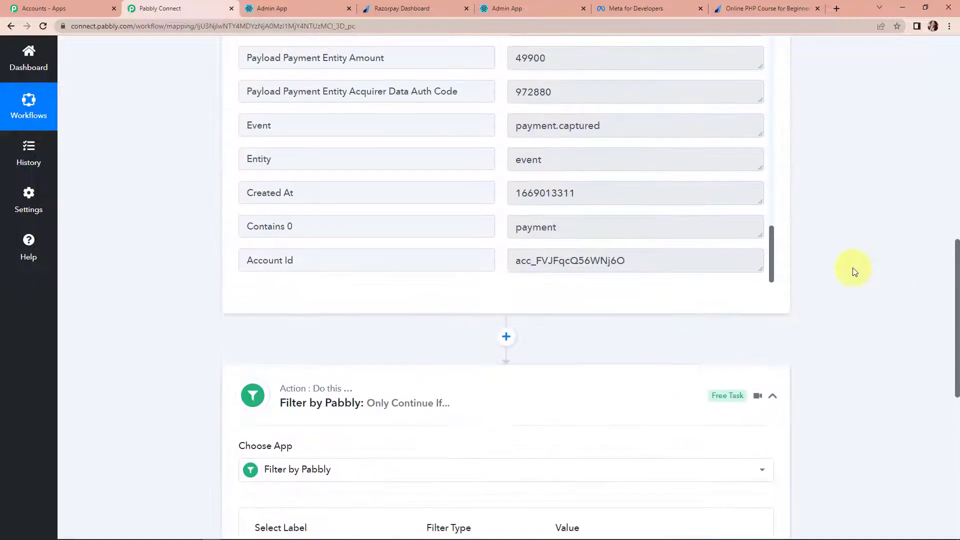
{"action": "scroll", "coordinate": [668, 202], "scroll_direction": "up", "scroll_amount": 5}
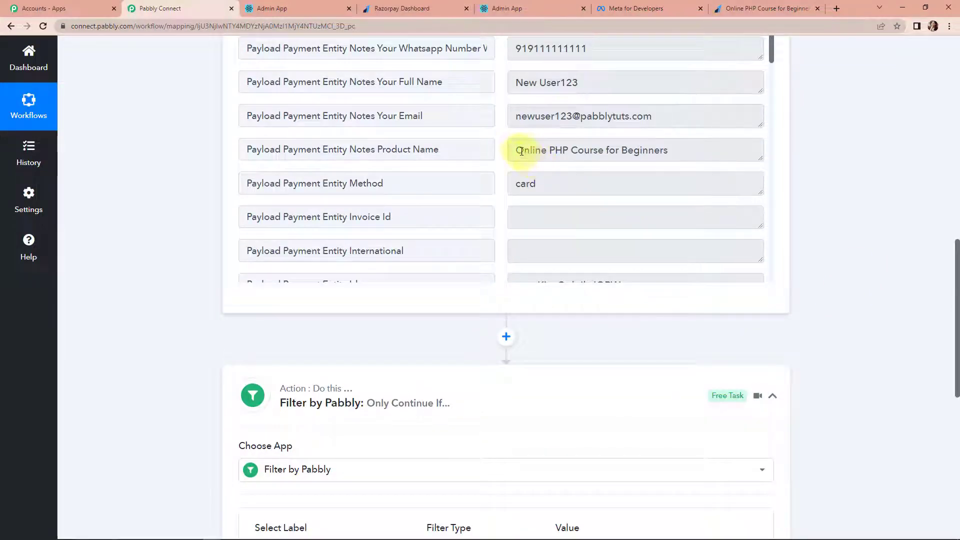
{"action": "left_click_drag", "start_coordinate": [517, 149], "coordinate": [671, 153]}
{"action": "right_click", "coordinate": [660, 158]}
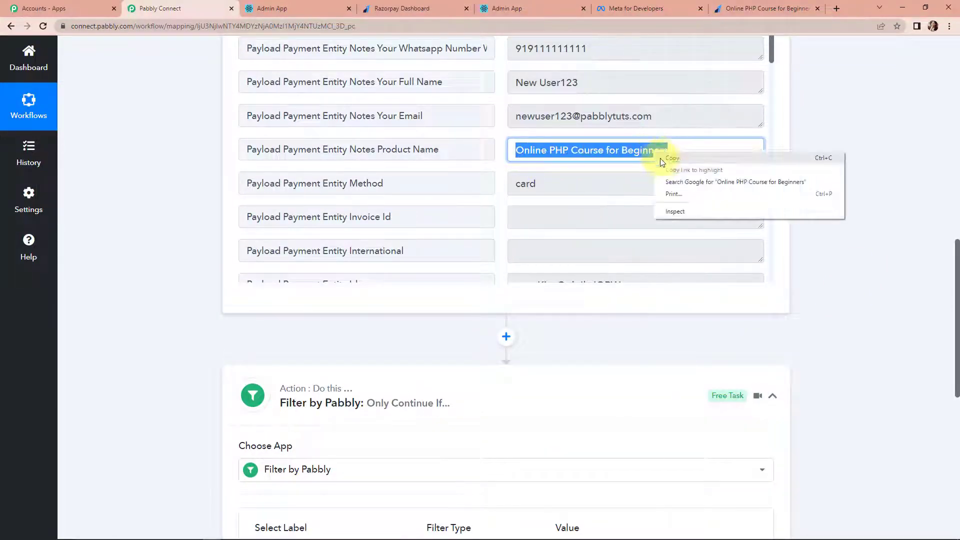
{"action": "left_click", "coordinate": [670, 159]}
{"action": "scroll", "coordinate": [776, 304], "scroll_direction": "down", "scroll_amount": 3}
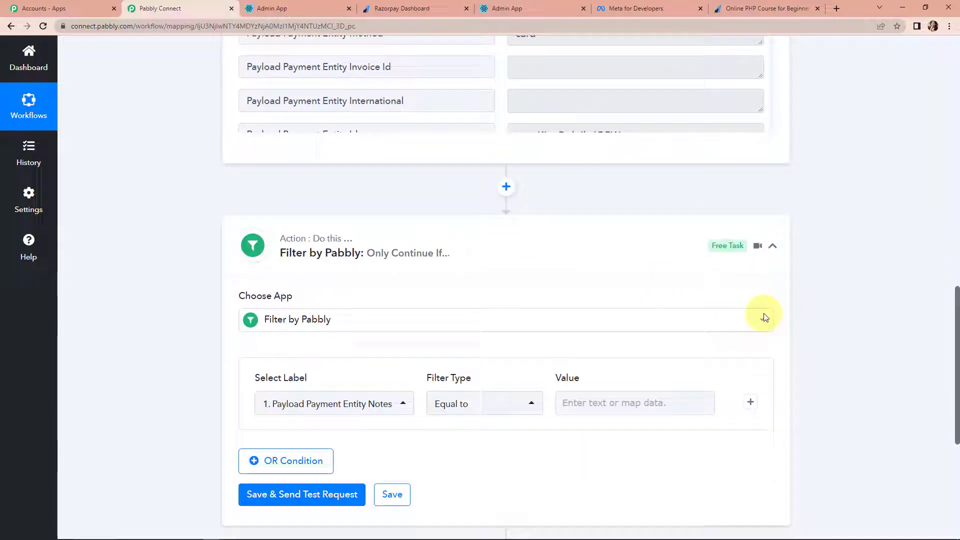
{"action": "left_click", "coordinate": [633, 403]}
{"action": "key", "text": "ctrl+v"}
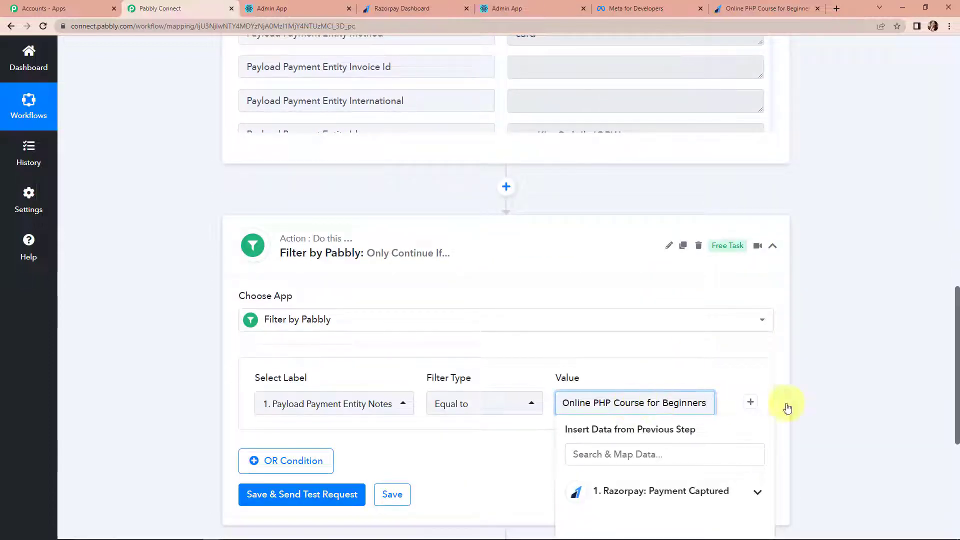
{"action": "left_click", "coordinate": [845, 402]}
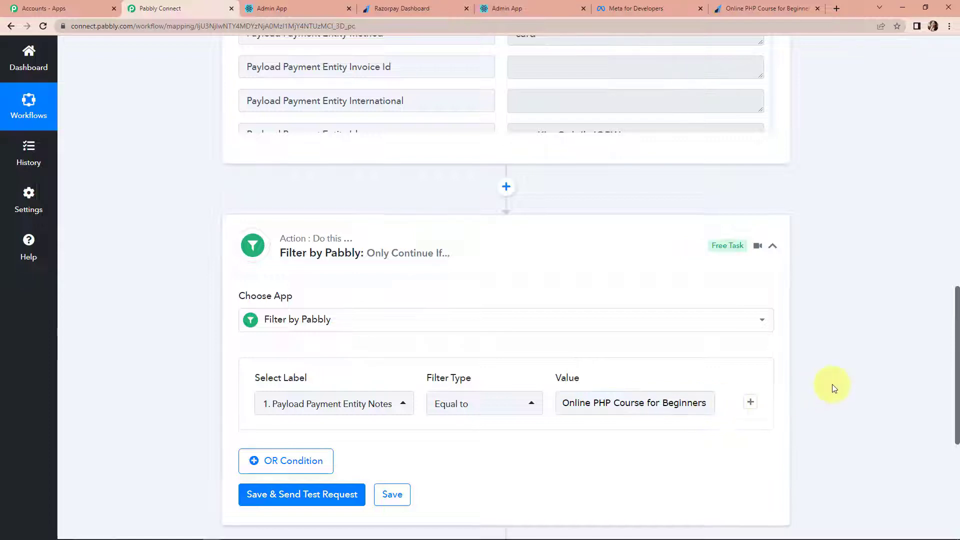
- Save the filter, send a test request, and add a new action step after it
{"action": "scroll", "coordinate": [832, 384], "scroll_direction": "down", "scroll_amount": 4}
{"action": "left_click", "coordinate": [310, 298]}
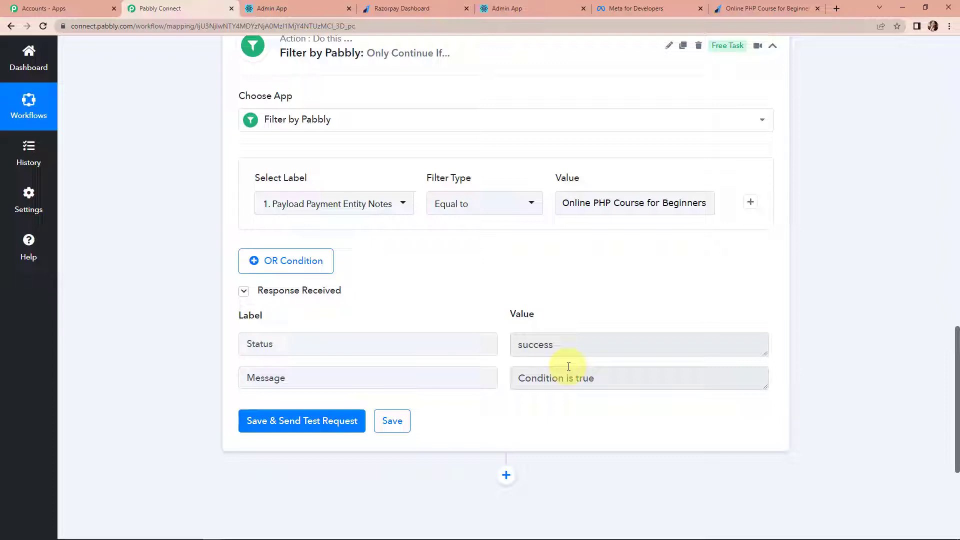
{"action": "left_click", "coordinate": [565, 201]}
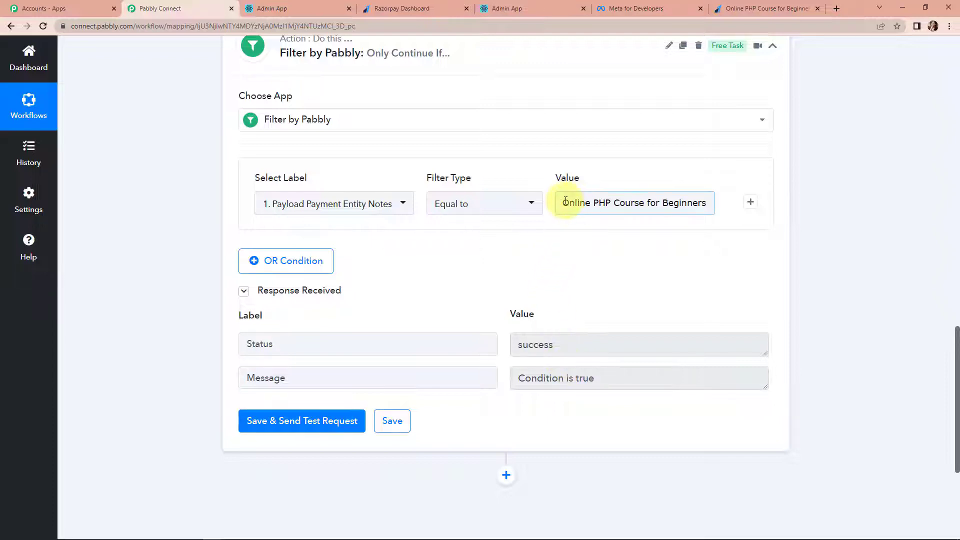
{"action": "scroll", "coordinate": [808, 334], "scroll_direction": "down", "scroll_amount": 4}
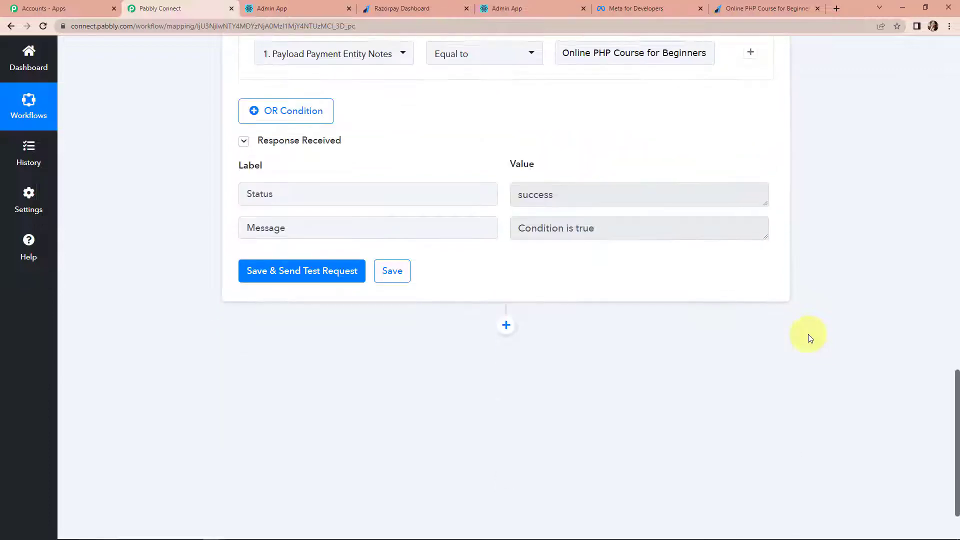
{"action": "left_click", "coordinate": [506, 275]}
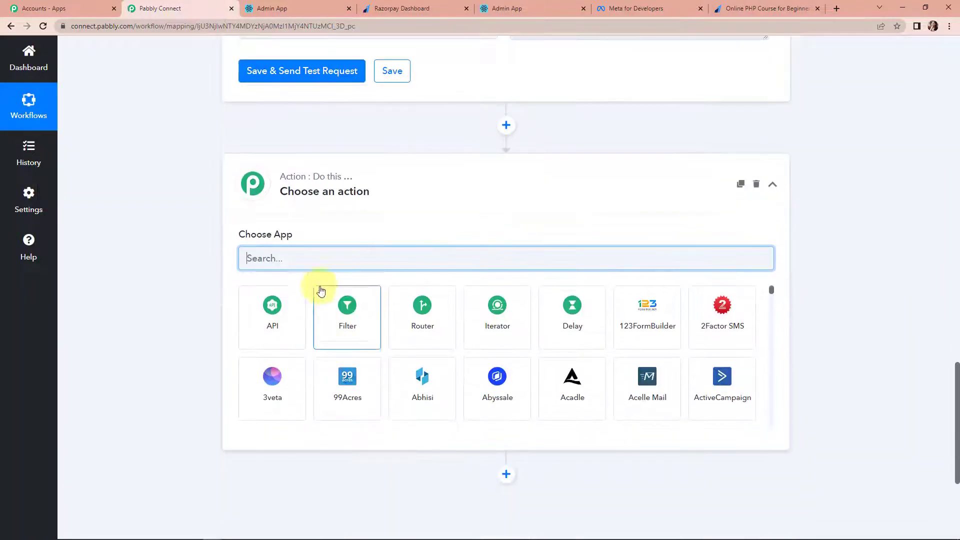
- Set the step to Learnyst with the Sign up event and choose to add a new connection
{"action": "type", "text": "lear"}
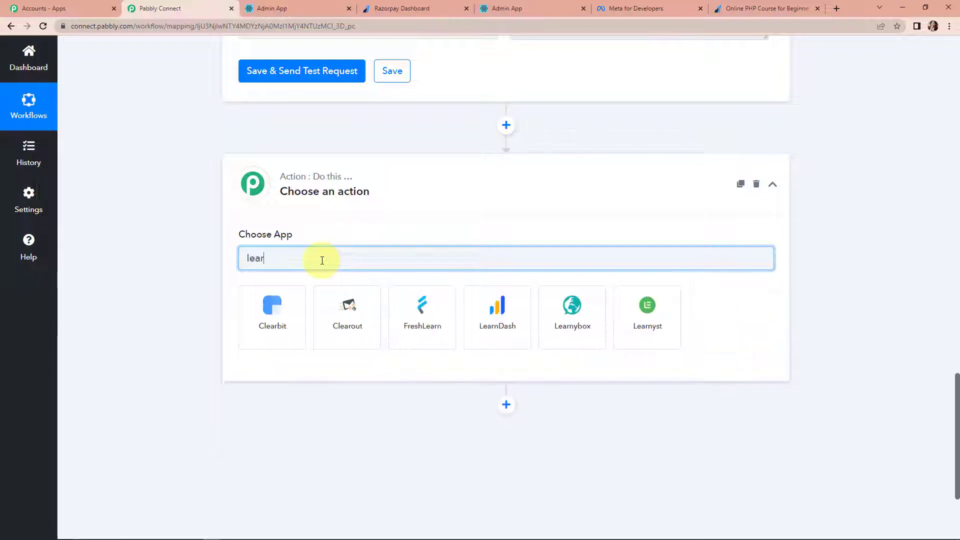
{"action": "left_click", "coordinate": [653, 313]}
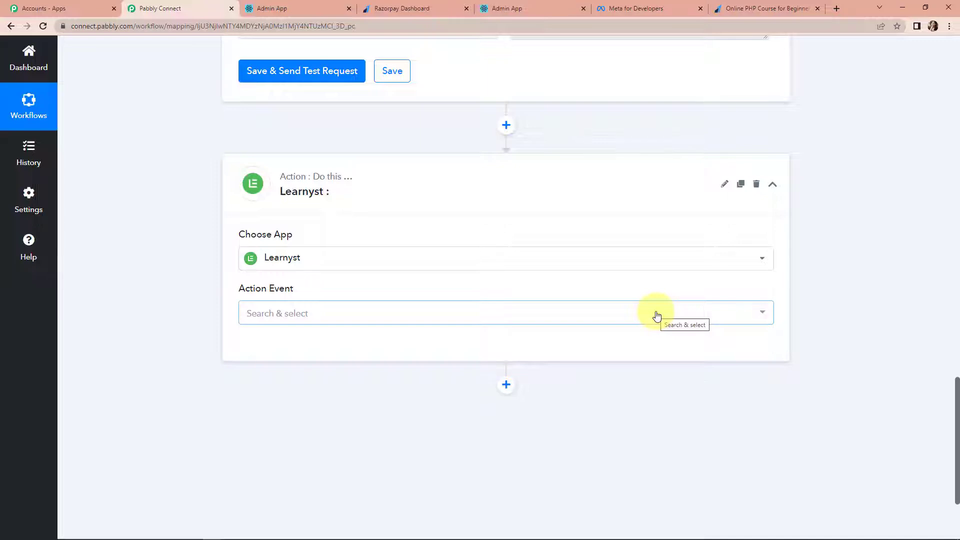
{"action": "left_click", "coordinate": [326, 311]}
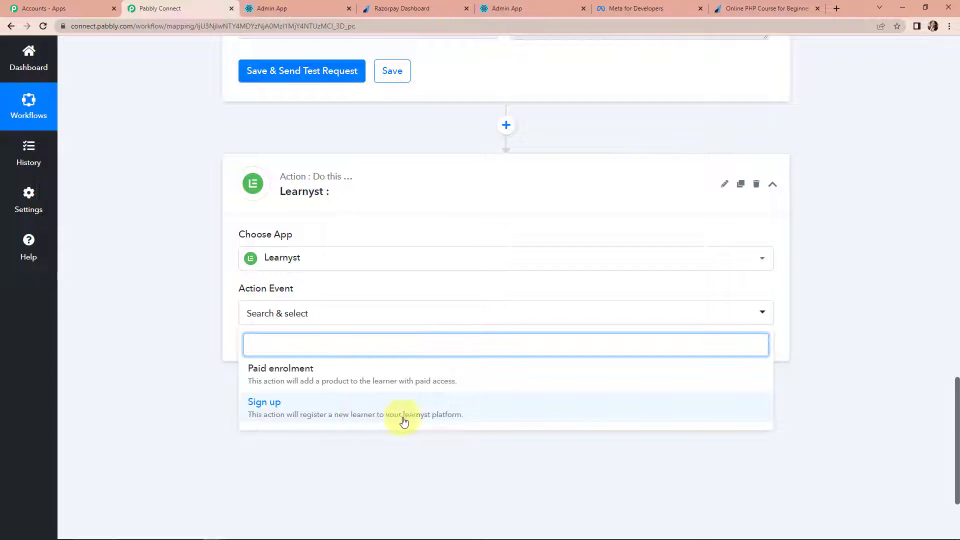
{"action": "left_click", "coordinate": [262, 406]}
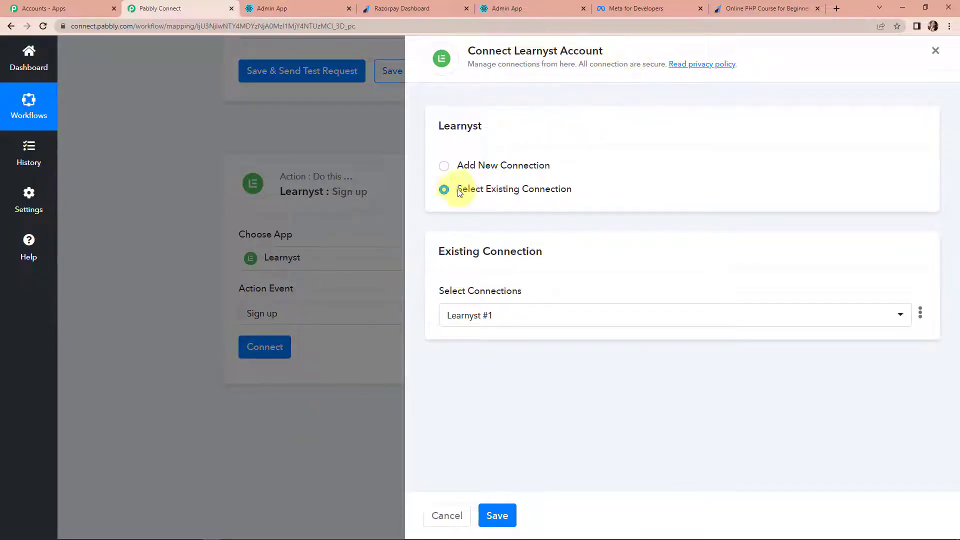
{"action": "left_click", "coordinate": [445, 167]}
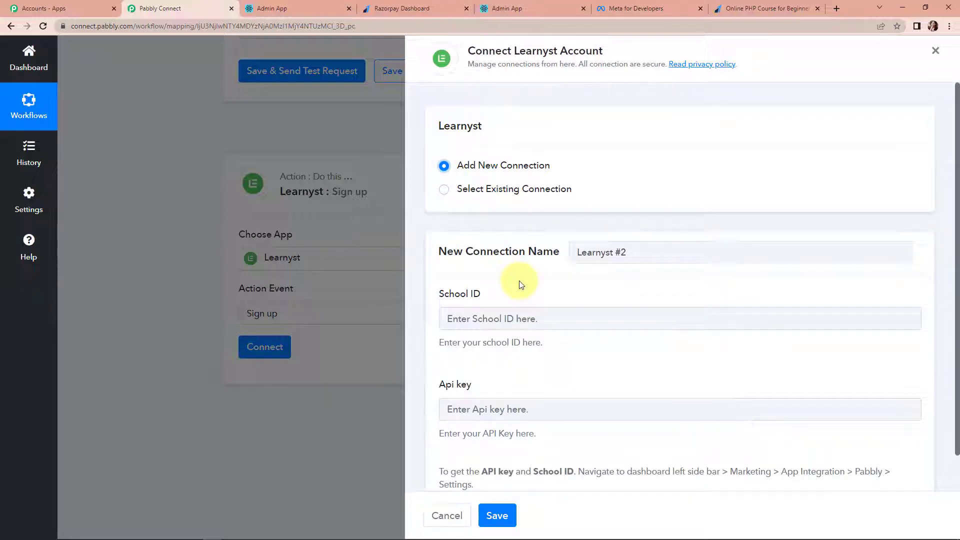
{"action": "scroll", "coordinate": [480, 281], "scroll_direction": "down", "scroll_amount": 1}
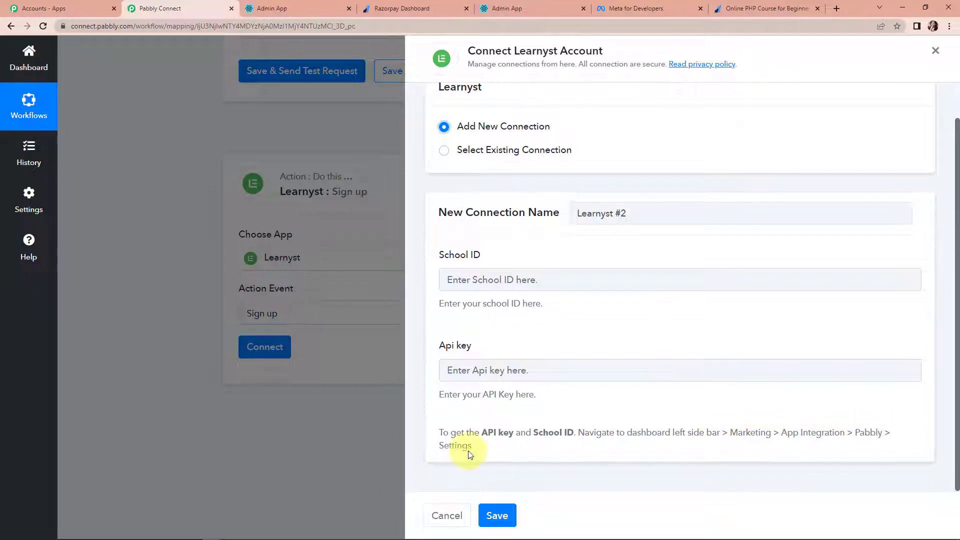
- Copy the School ID from Learnyst's Pabbly integration settings into the connection form
{"action": "left_click", "coordinate": [274, 9]}
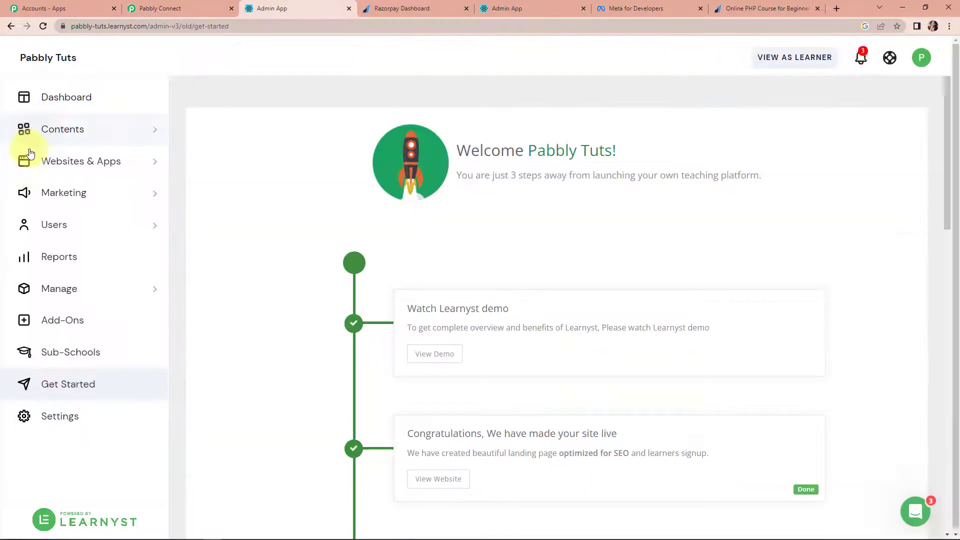
{"action": "left_click", "coordinate": [82, 195]}
{"action": "left_click", "coordinate": [65, 328]}
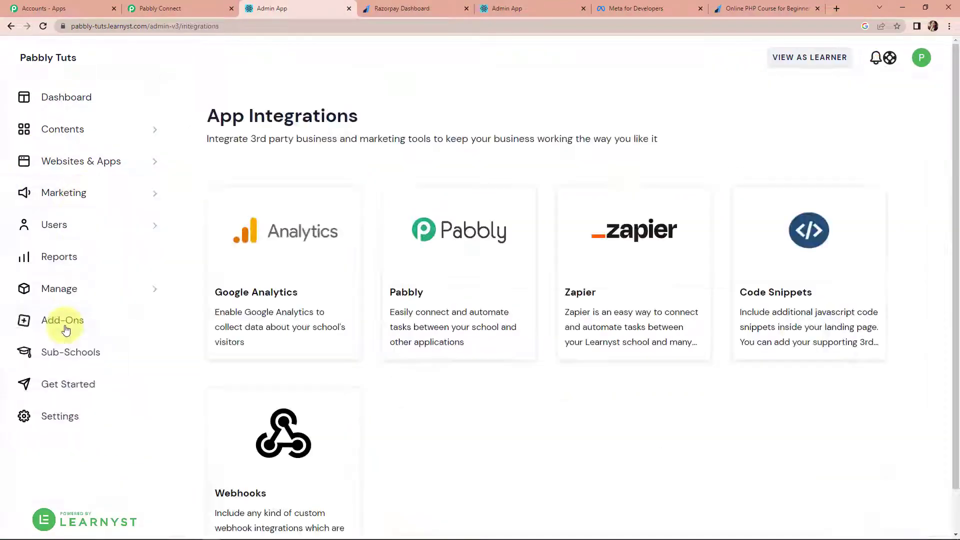
{"action": "left_click", "coordinate": [440, 242]}
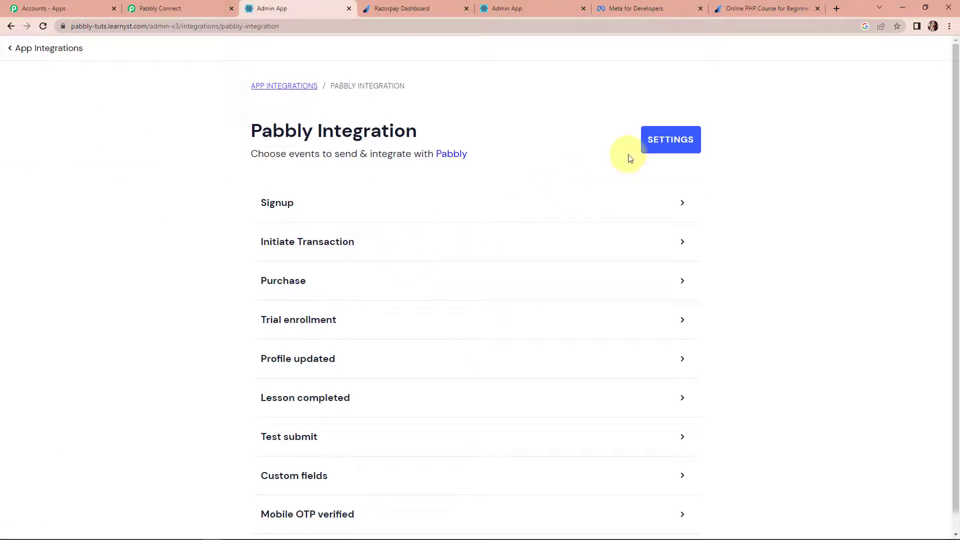
{"action": "left_click", "coordinate": [667, 138]}
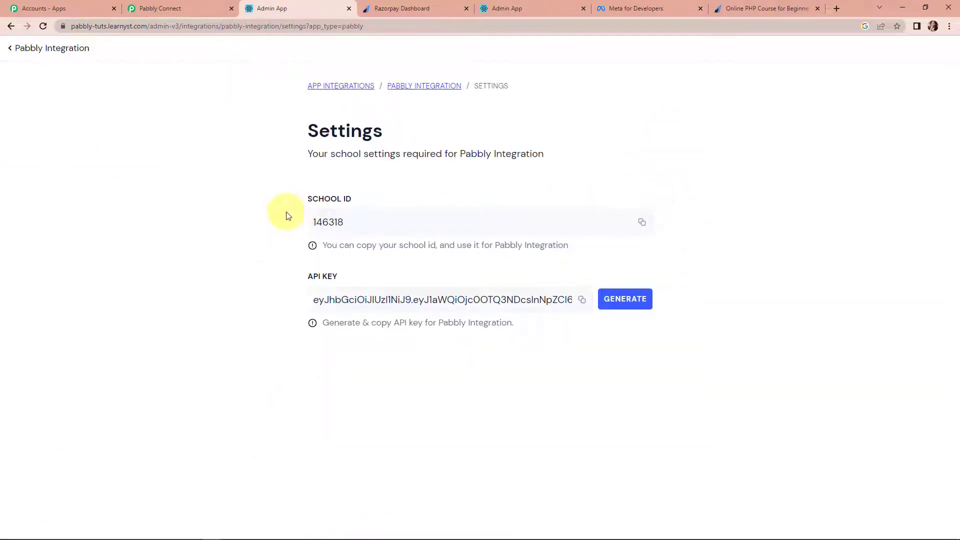
{"action": "left_click_drag", "start_coordinate": [340, 232], "coordinate": [290, 225]}
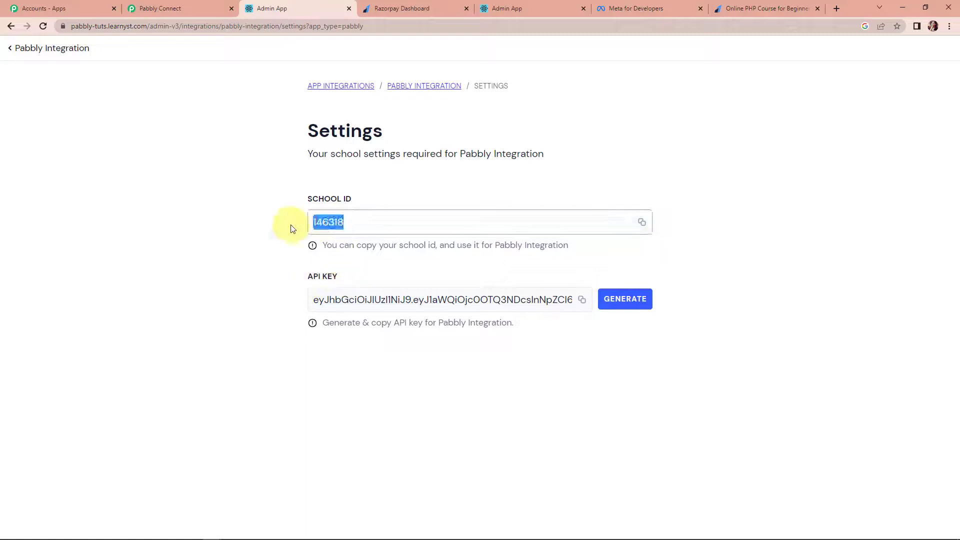
{"action": "right_click", "coordinate": [317, 222]}
{"action": "left_click", "coordinate": [348, 241]}
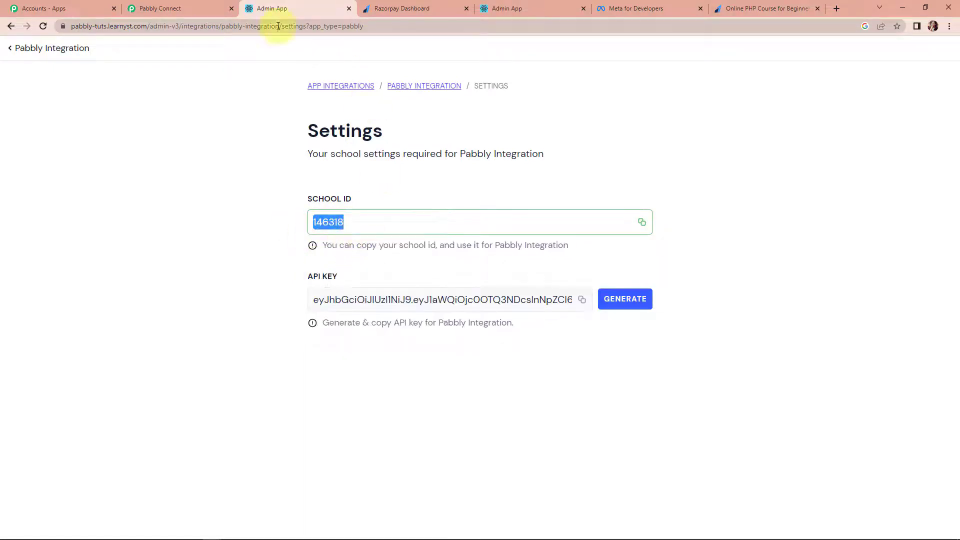
{"action": "left_click", "coordinate": [189, 9]}
{"action": "left_click", "coordinate": [458, 278]}
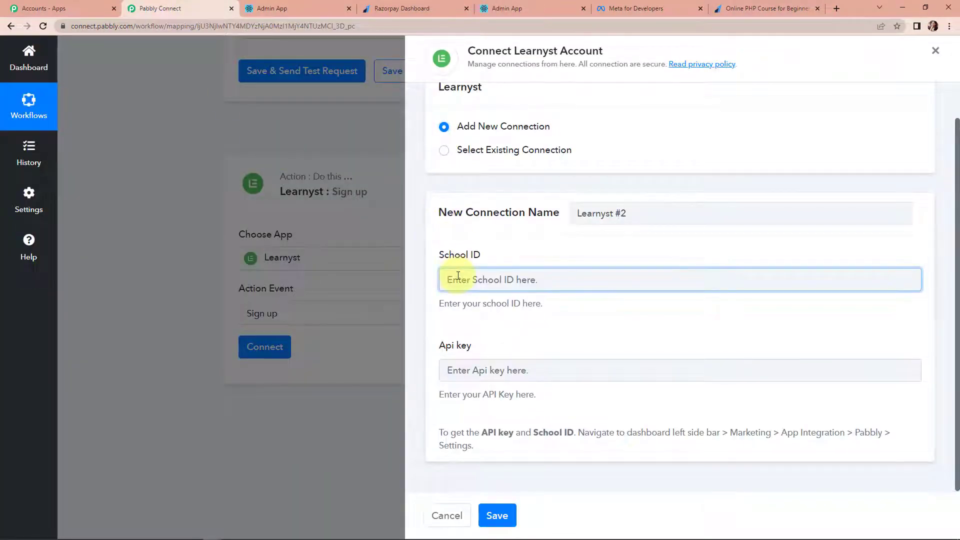
{"action": "key", "text": "ctrl+v"}
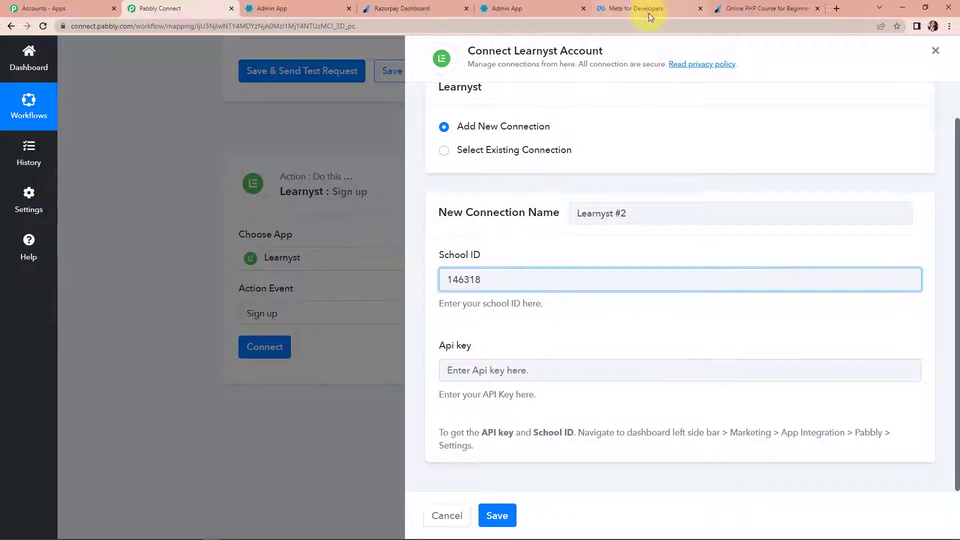
- Copy the Learnyst API key into the connection form and save the connection
{"action": "left_click", "coordinate": [310, 7]}
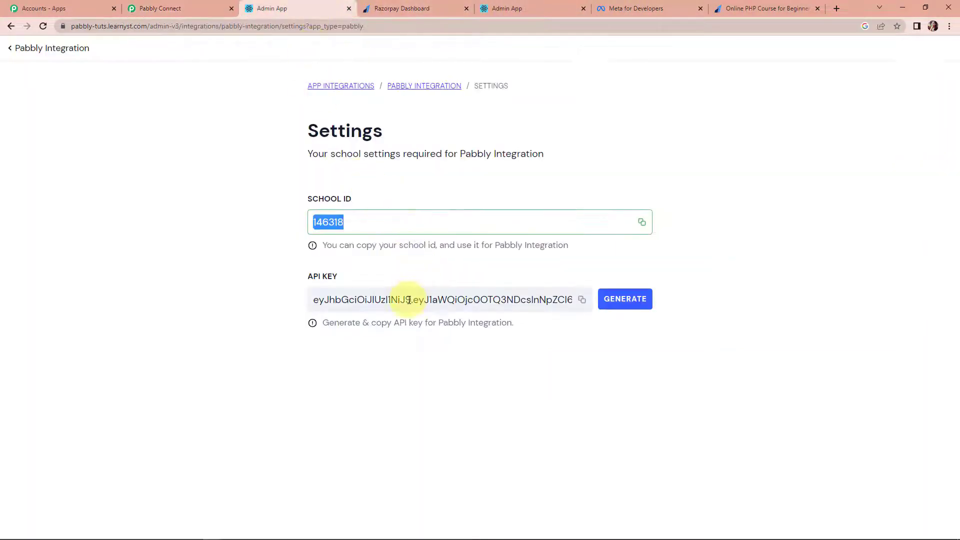
{"action": "left_click", "coordinate": [582, 299]}
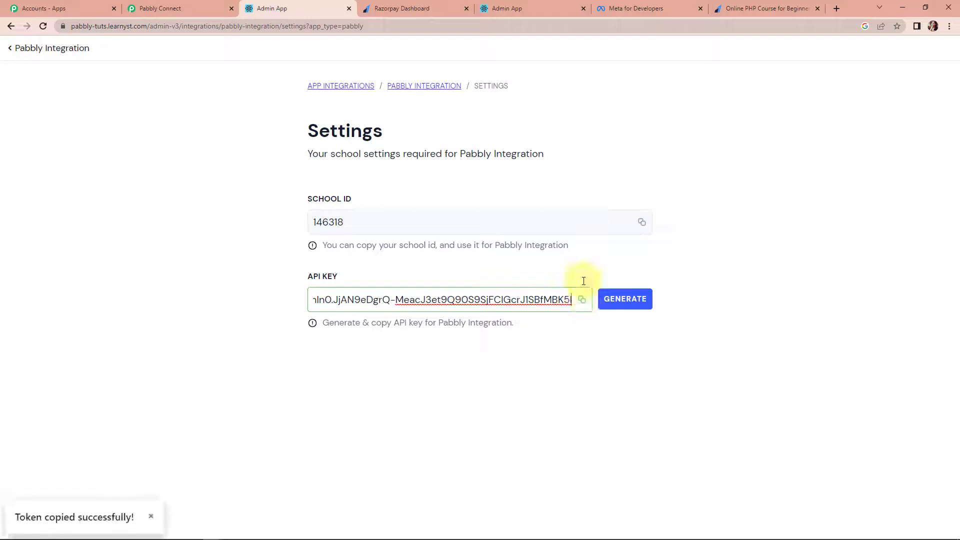
{"action": "left_click", "coordinate": [155, 9]}
{"action": "left_click", "coordinate": [521, 374]}
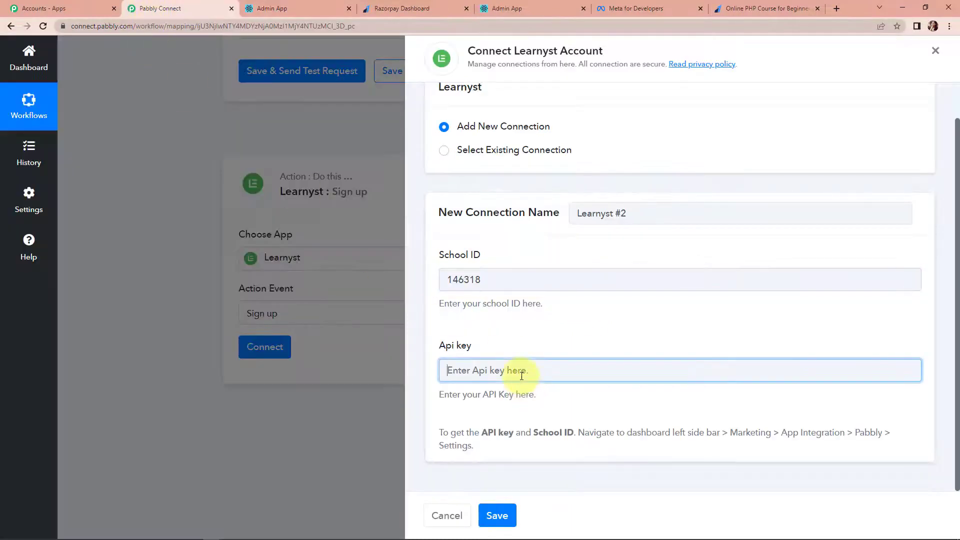
{"action": "key", "text": "ctrl+v"}
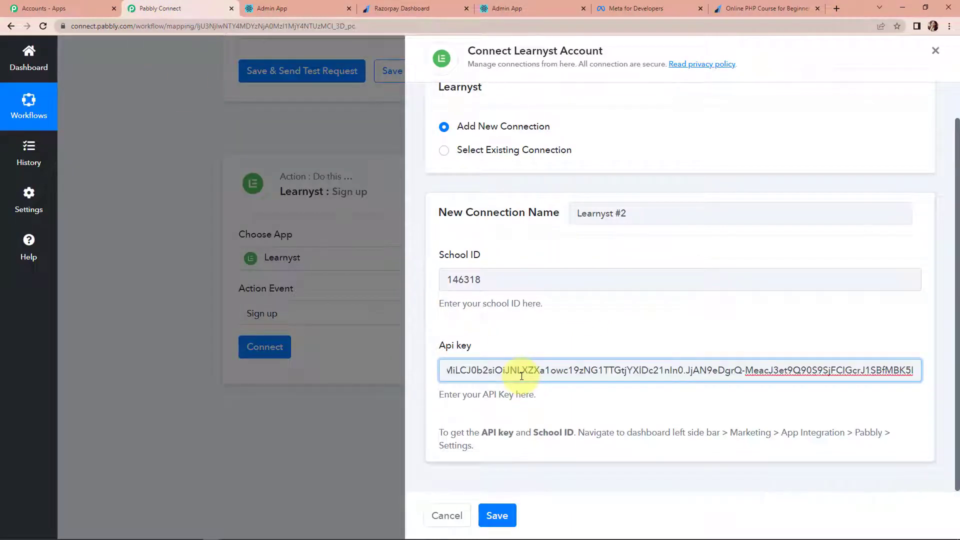
{"action": "left_click", "coordinate": [500, 516]}
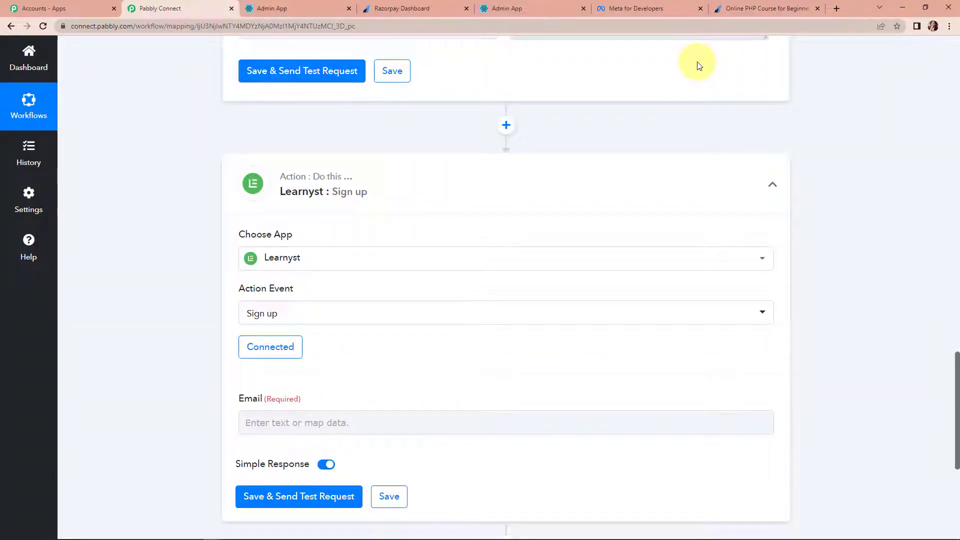
- Map the Razorpay Payment Captured 'Your Email' field into the Learnyst sign-up Email
{"action": "scroll", "coordinate": [528, 120], "scroll_direction": "down", "scroll_amount": 3}
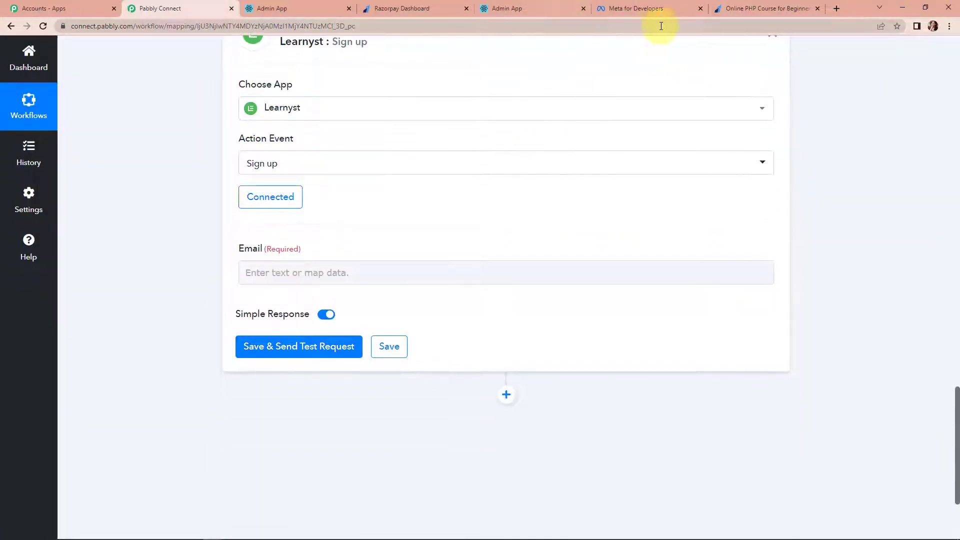
{"action": "left_click", "coordinate": [317, 272]}
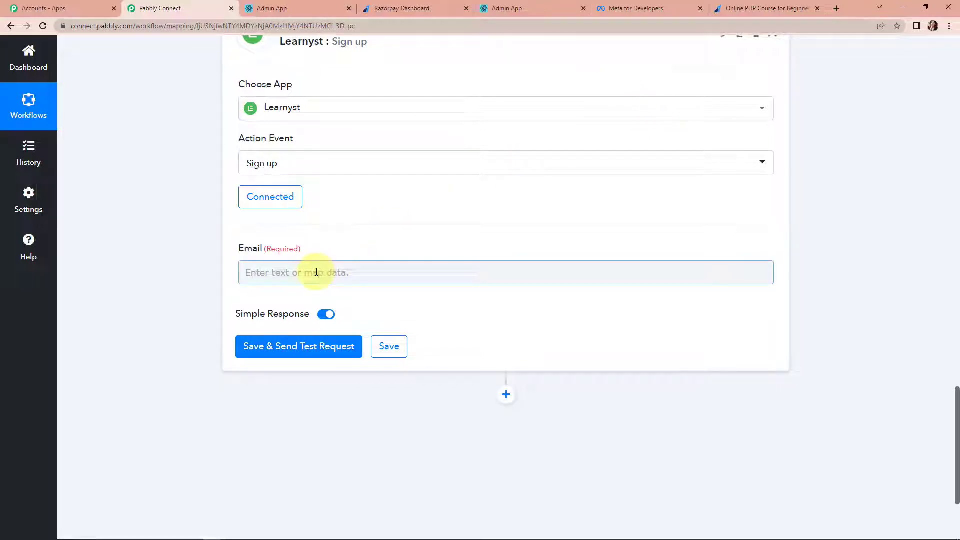
{"action": "left_click", "coordinate": [304, 272]}
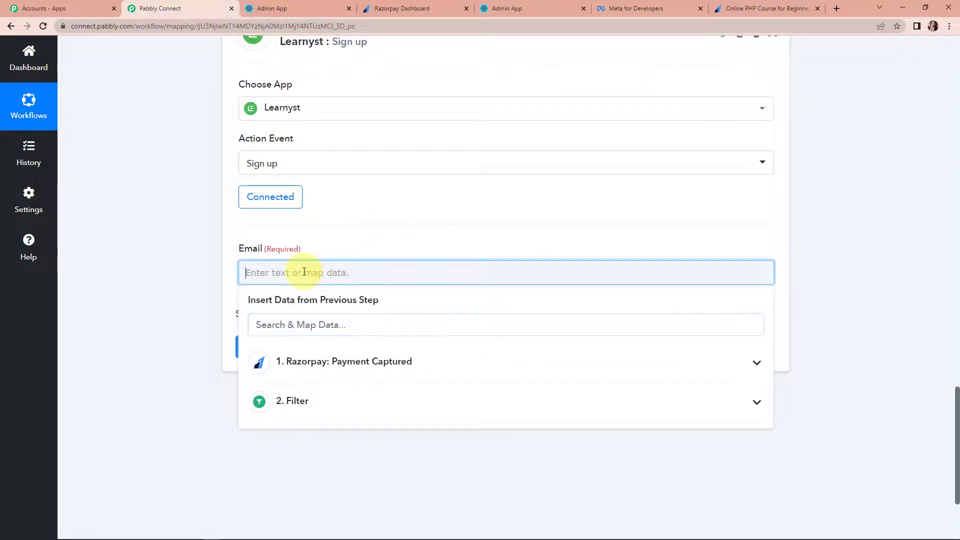
{"action": "left_click", "coordinate": [335, 368]}
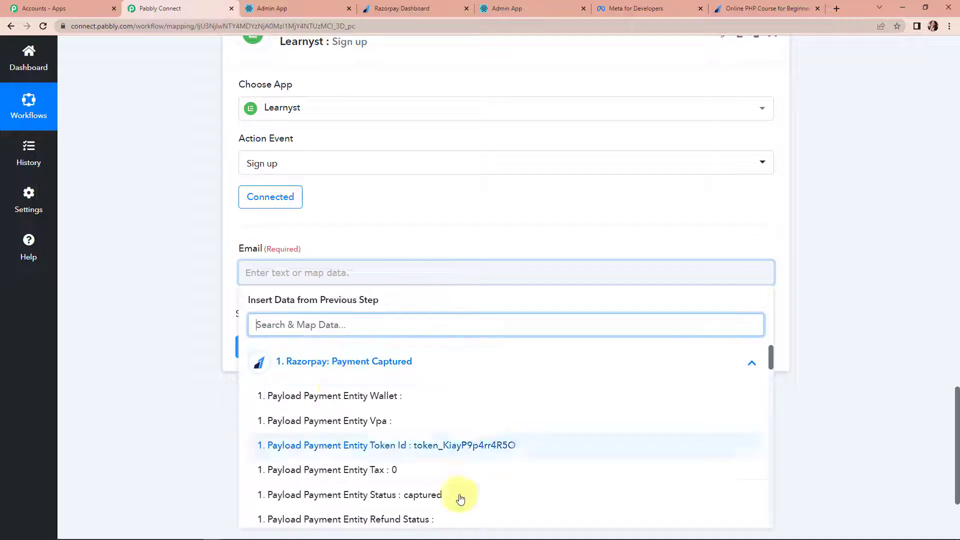
{"action": "scroll", "coordinate": [460, 499], "scroll_direction": "down", "scroll_amount": 4}
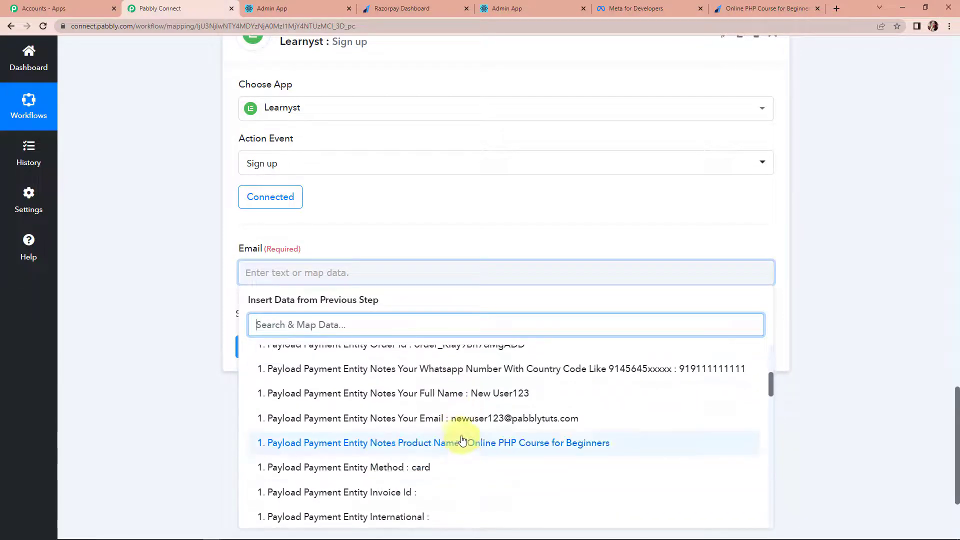
{"action": "left_click", "coordinate": [461, 418]}
{"action": "left_click", "coordinate": [151, 355]}
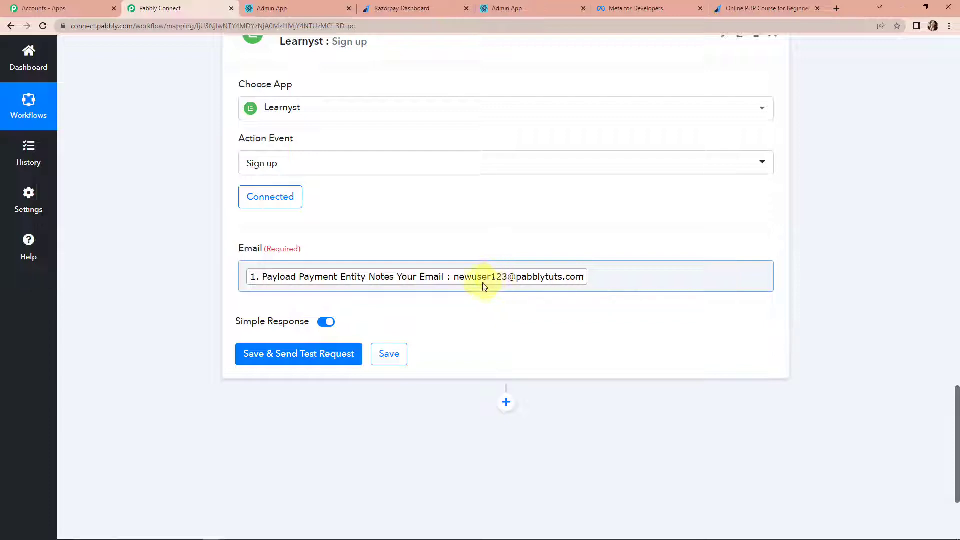
- Send a test sign-up request and review the returned learner e-mail, name and user ID
{"action": "left_click", "coordinate": [289, 356]}
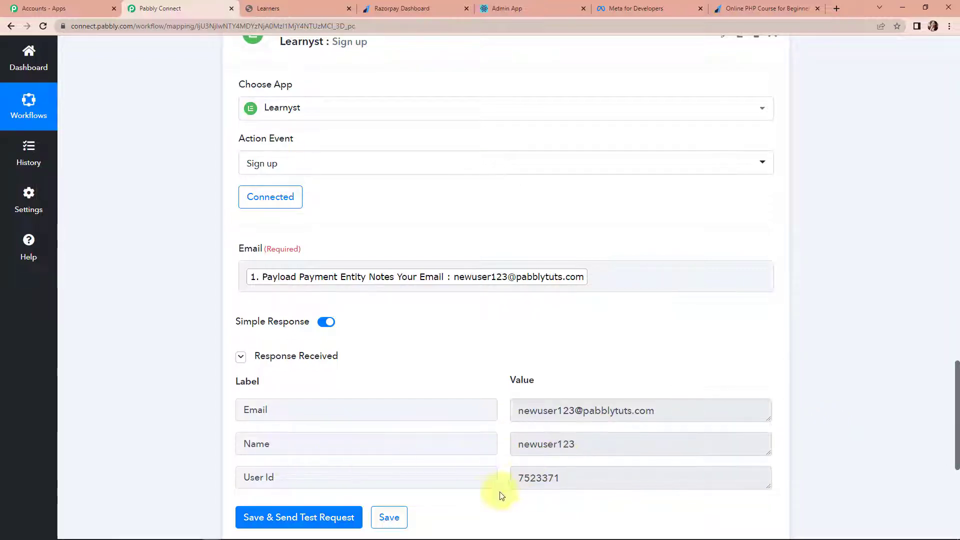
{"action": "scroll", "coordinate": [553, 464], "scroll_direction": "down", "scroll_amount": 1}
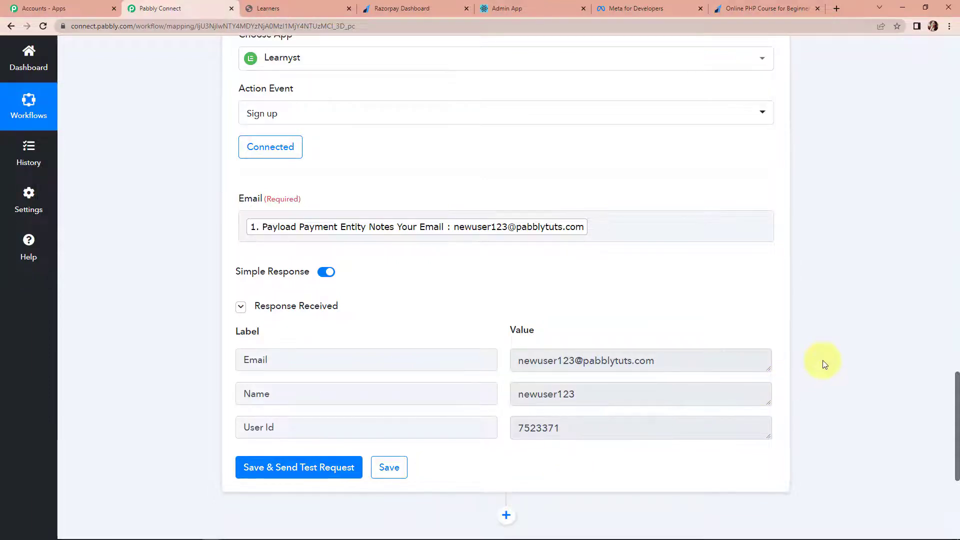
{"action": "scroll", "coordinate": [825, 364], "scroll_direction": "down", "scroll_amount": 1}
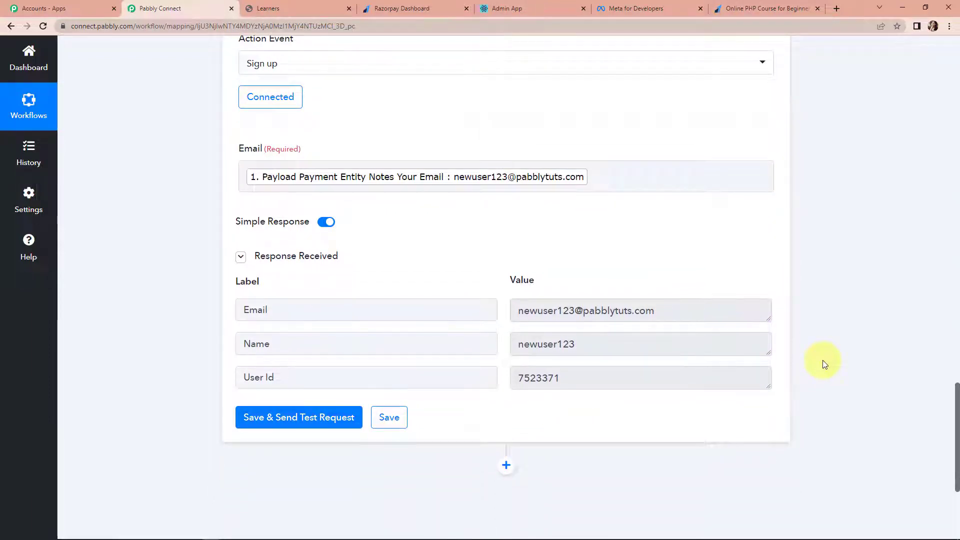
{"action": "scroll", "coordinate": [823, 360], "scroll_direction": "down", "scroll_amount": 4}
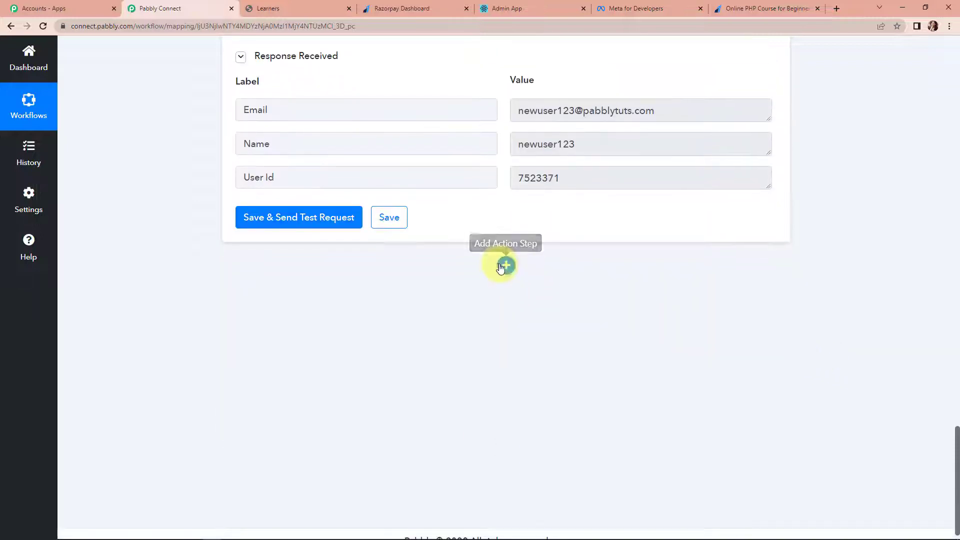
- Add a Learnyst Paid enrolment action step using the existing Learnyst #2 connection
{"action": "left_click", "coordinate": [506, 265]}
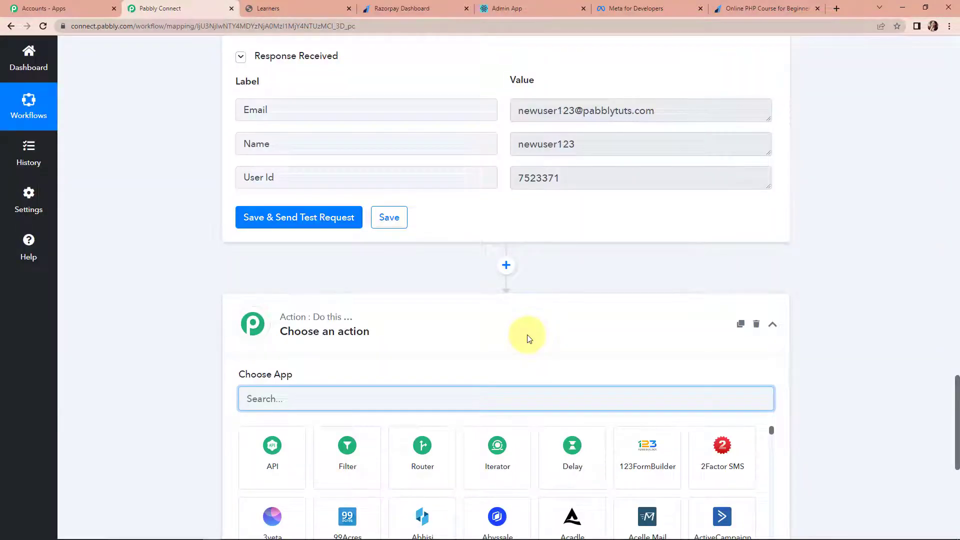
{"action": "type", "text": "learnys"}
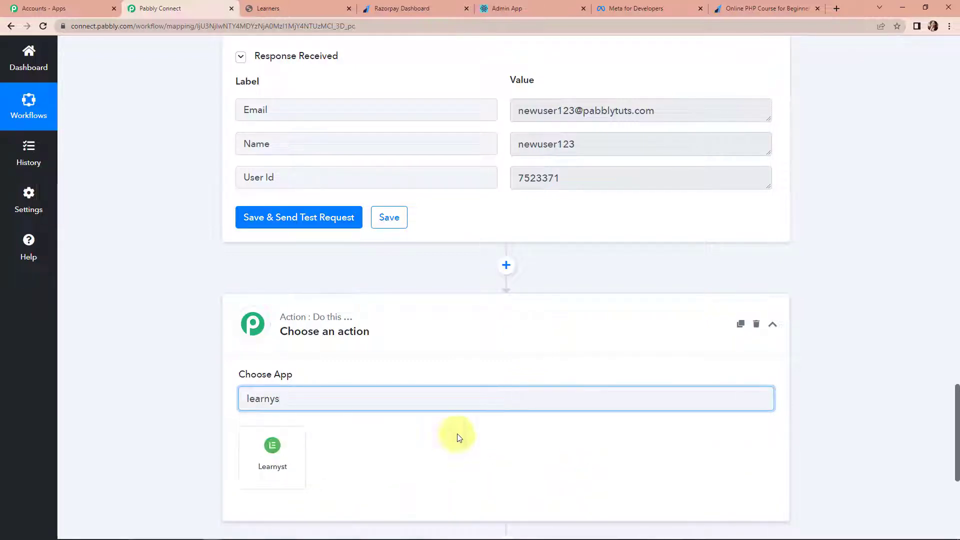
{"action": "left_click", "coordinate": [272, 468]}
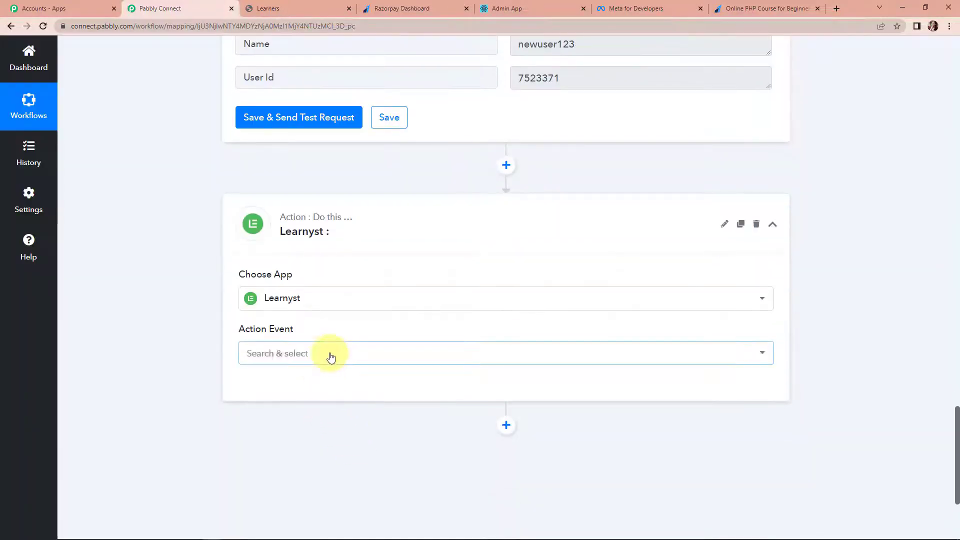
{"action": "left_click", "coordinate": [330, 355]}
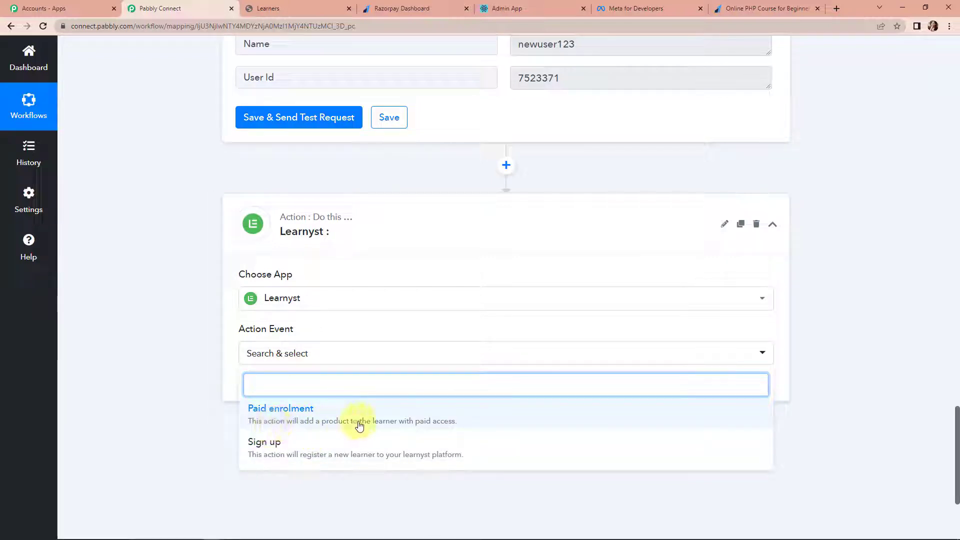
{"action": "left_click", "coordinate": [450, 418]}
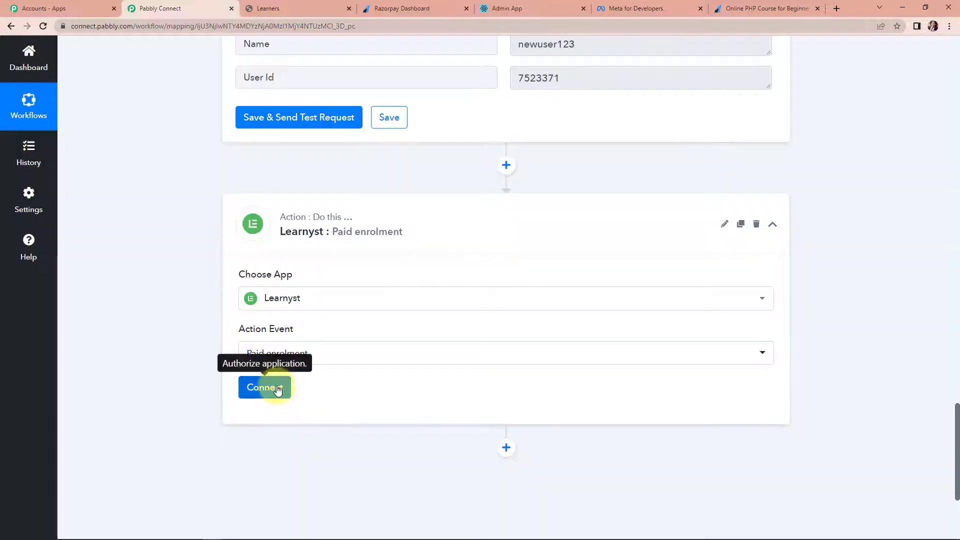
{"action": "left_click", "coordinate": [278, 390]}
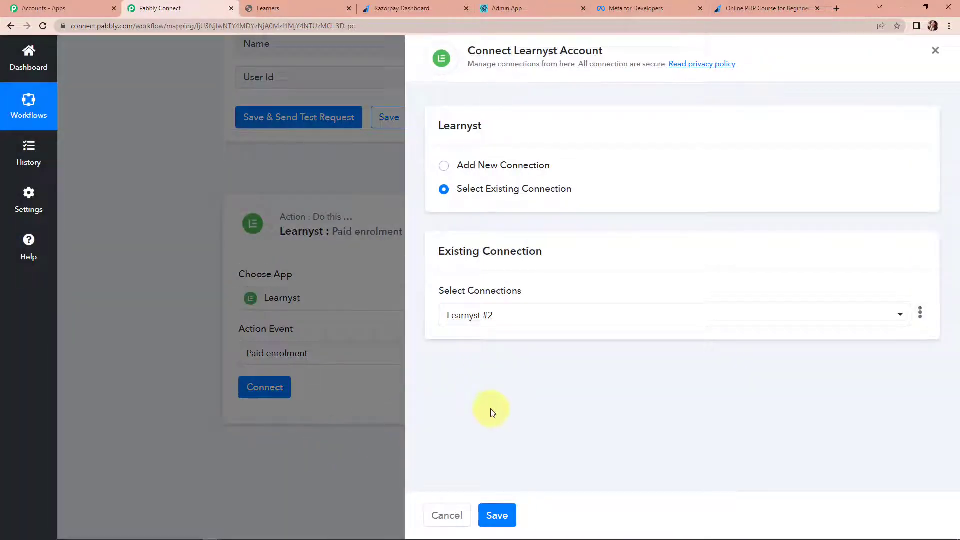
{"action": "left_click", "coordinate": [497, 516]}
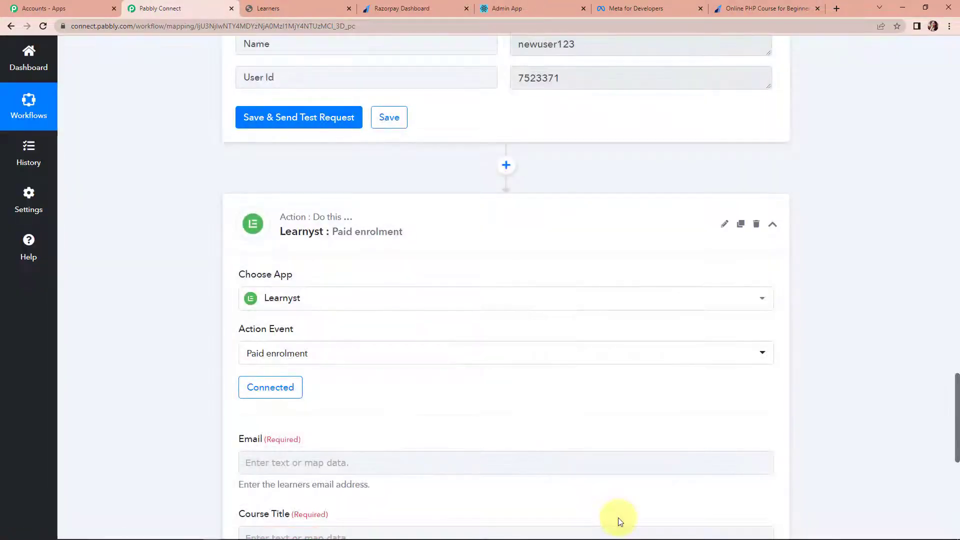
- Map the Razorpay payment's 'Your Email' field into the enrolment step's Email
{"action": "scroll", "coordinate": [525, 429], "scroll_direction": "down", "scroll_amount": 5}
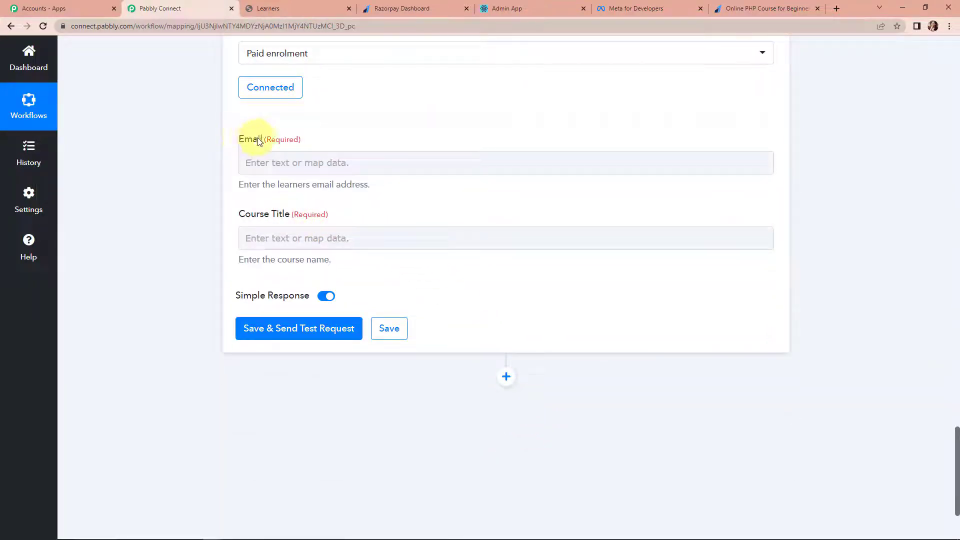
{"action": "left_click", "coordinate": [269, 164]}
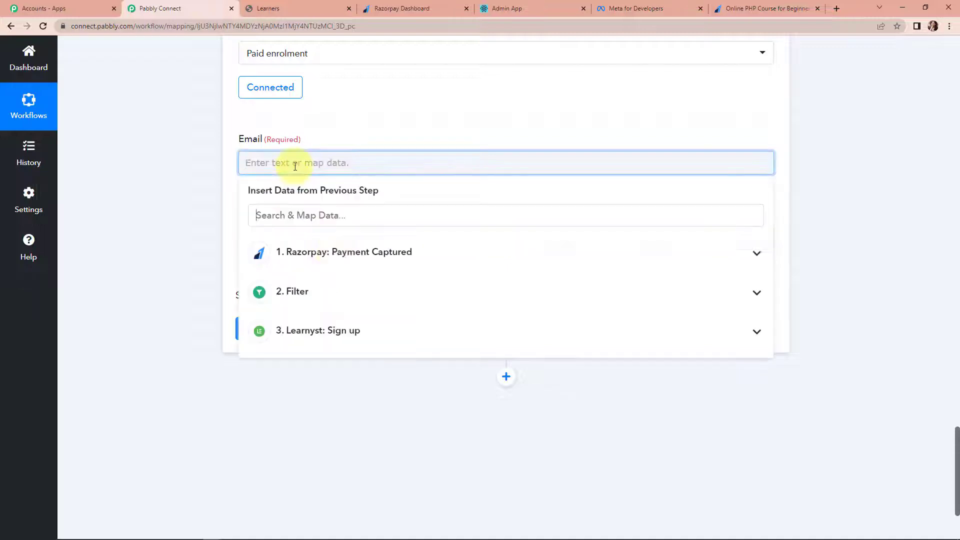
{"action": "left_click", "coordinate": [341, 256]}
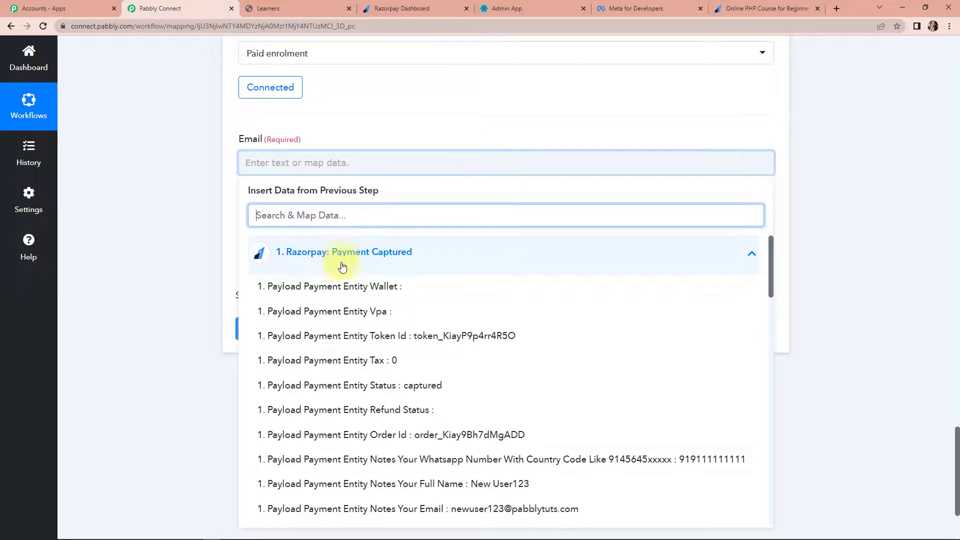
{"action": "left_click", "coordinate": [446, 509]}
{"action": "left_click", "coordinate": [163, 334]}
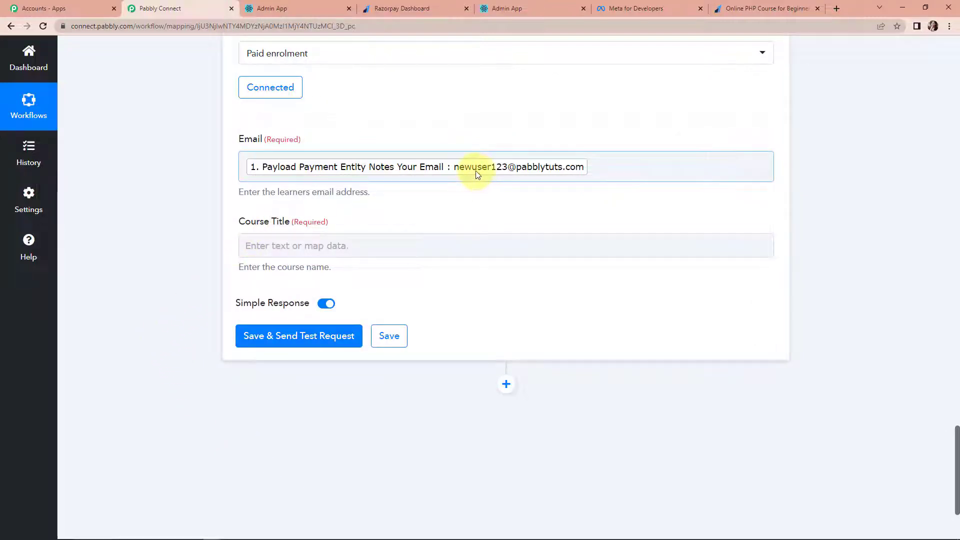
{"action": "left_click", "coordinate": [304, 17]}
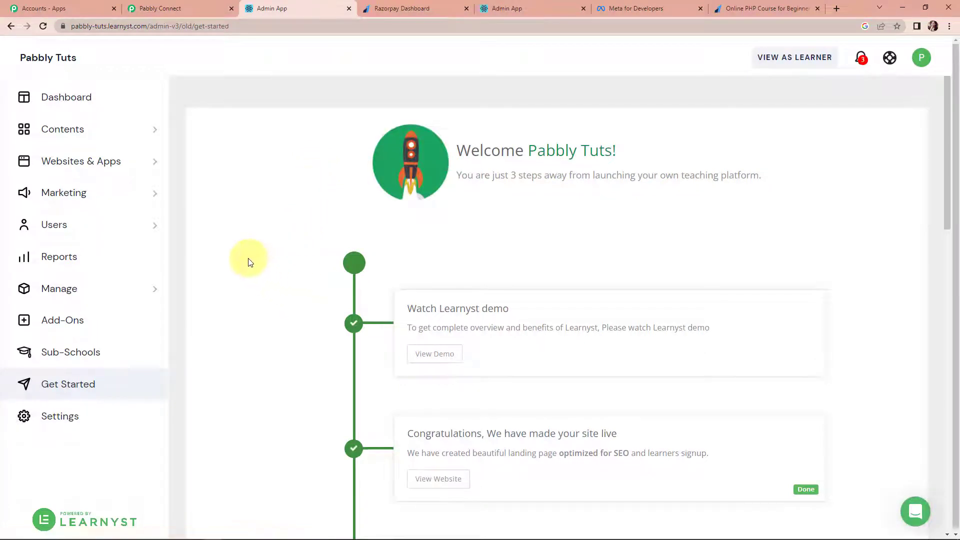
- Check the Learnyst course list for the 'Online PHP Course for Beginners' title, then return to Pabbly
{"action": "left_click", "coordinate": [151, 133]}
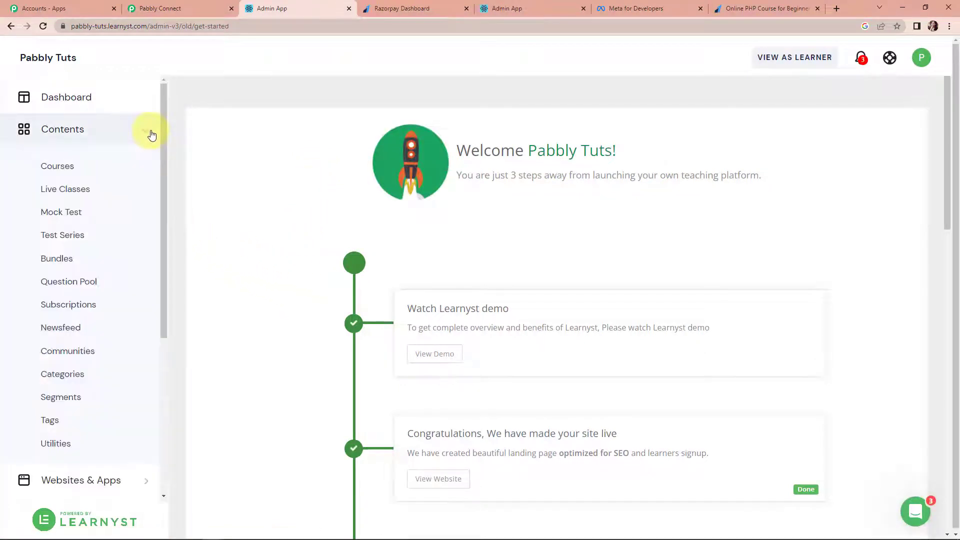
{"action": "left_click", "coordinate": [59, 170]}
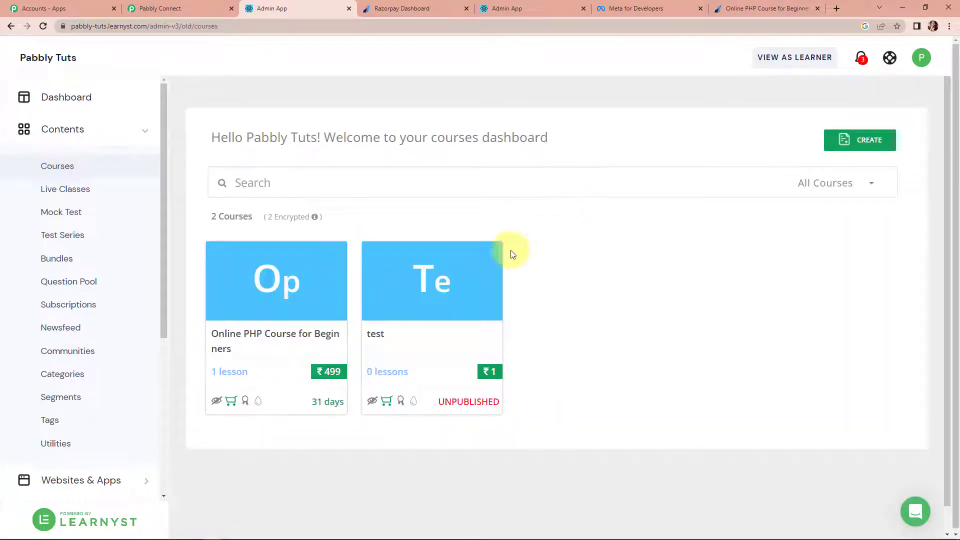
{"action": "mouse_move", "coordinate": [255, 306]}
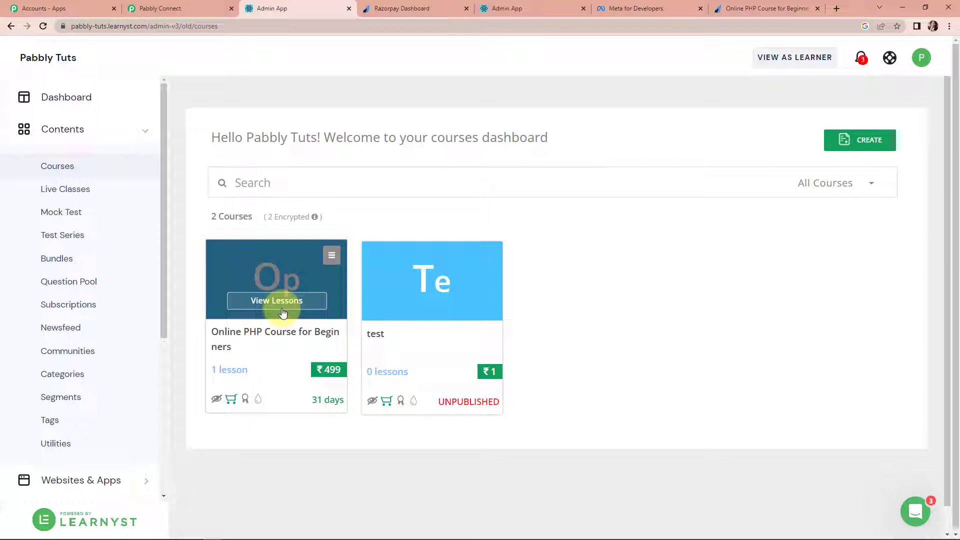
{"action": "left_click", "coordinate": [176, 10]}
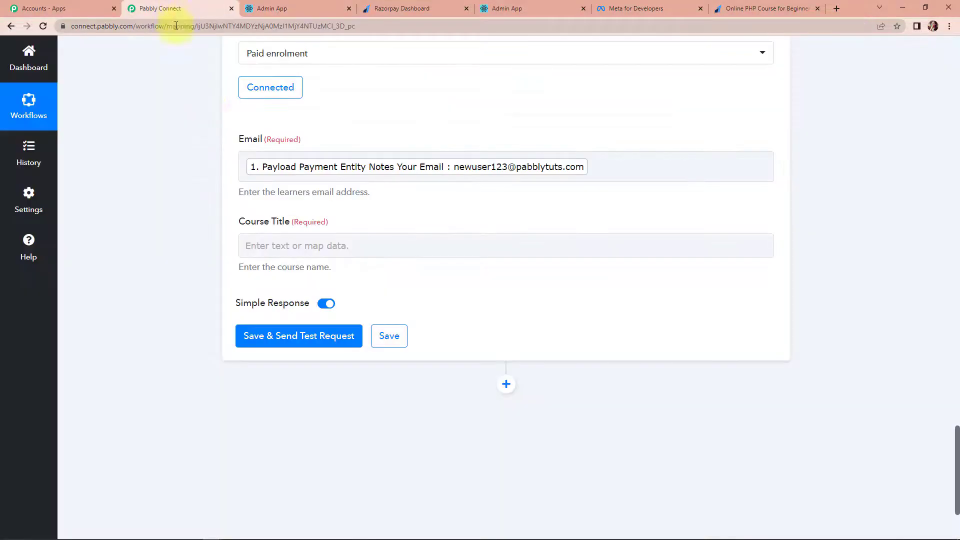
- Map the Razorpay payment's Product Name into the Paid enrolment step's Course Title
{"action": "left_click", "coordinate": [280, 244]}
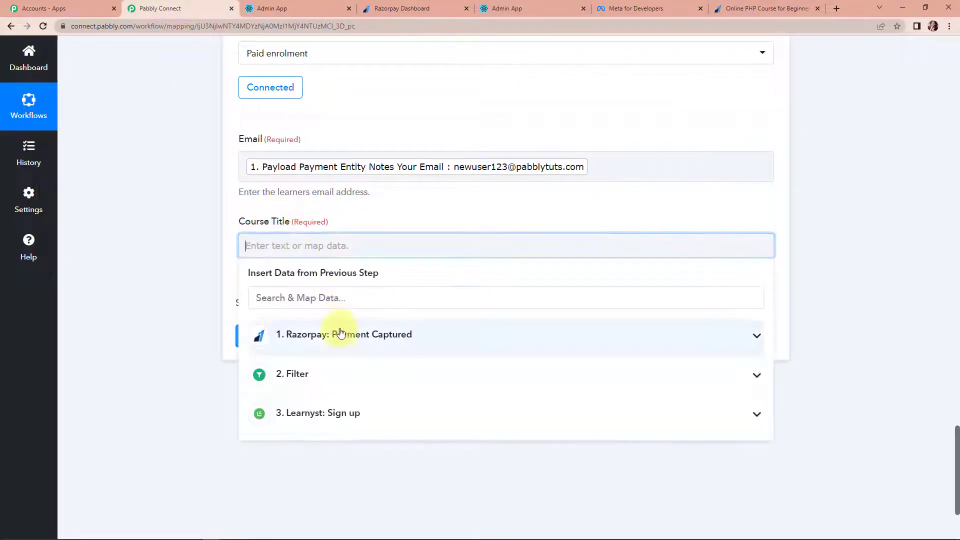
{"action": "left_click", "coordinate": [339, 336]}
{"action": "scroll", "coordinate": [397, 461], "scroll_direction": "down", "scroll_amount": 2}
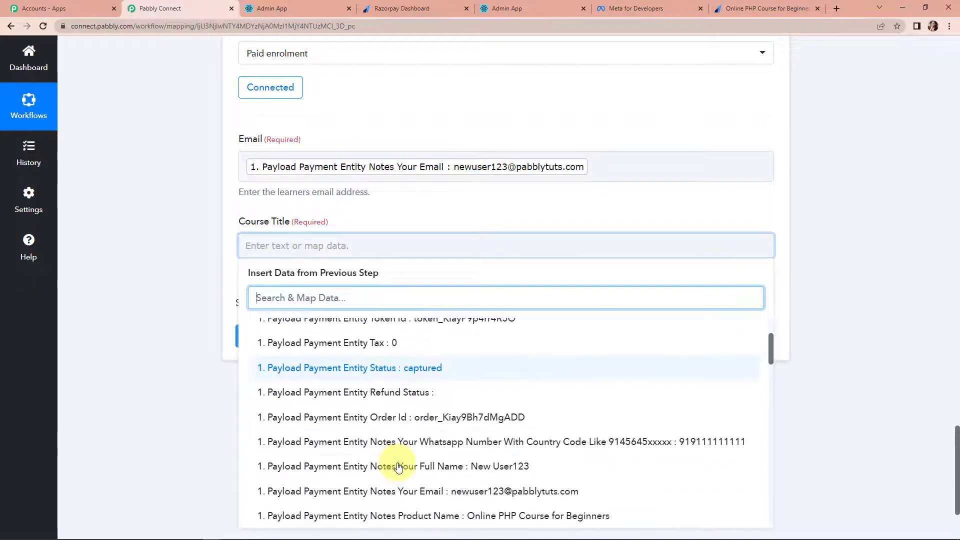
{"action": "left_click", "coordinate": [395, 516]}
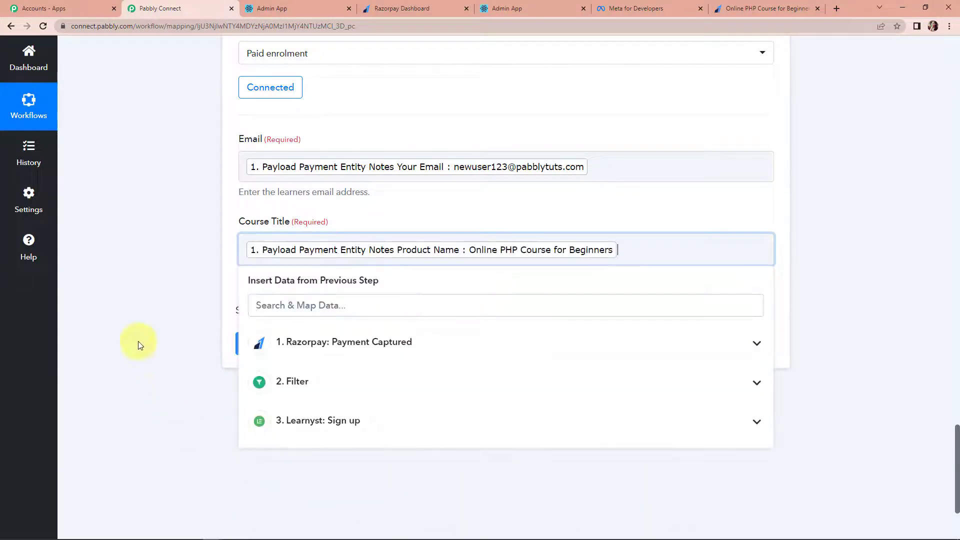
{"action": "left_click", "coordinate": [139, 342]}
- Test the Paid enrolment step to confirm paid access, then add a new action step
{"action": "left_click", "coordinate": [280, 343]}
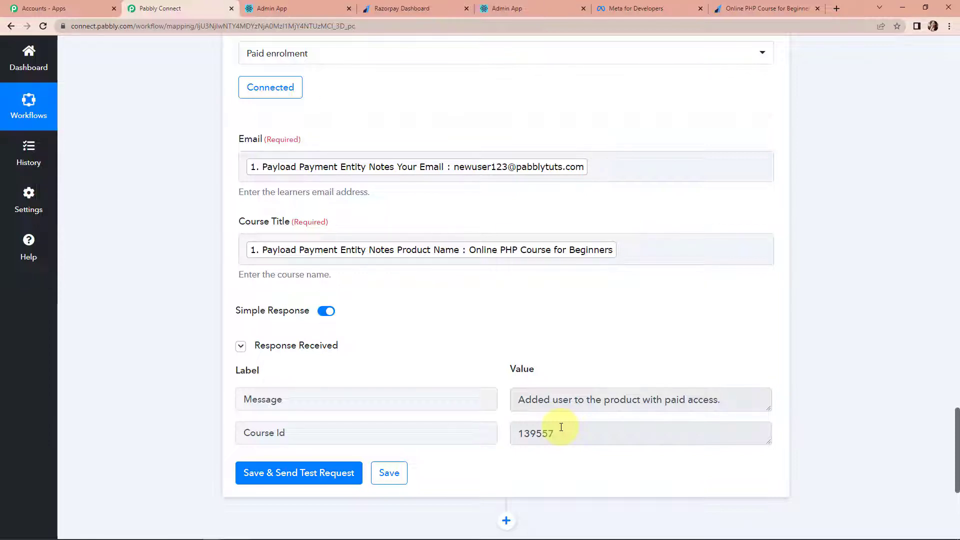
{"action": "scroll", "coordinate": [868, 328], "scroll_direction": "down", "scroll_amount": 3}
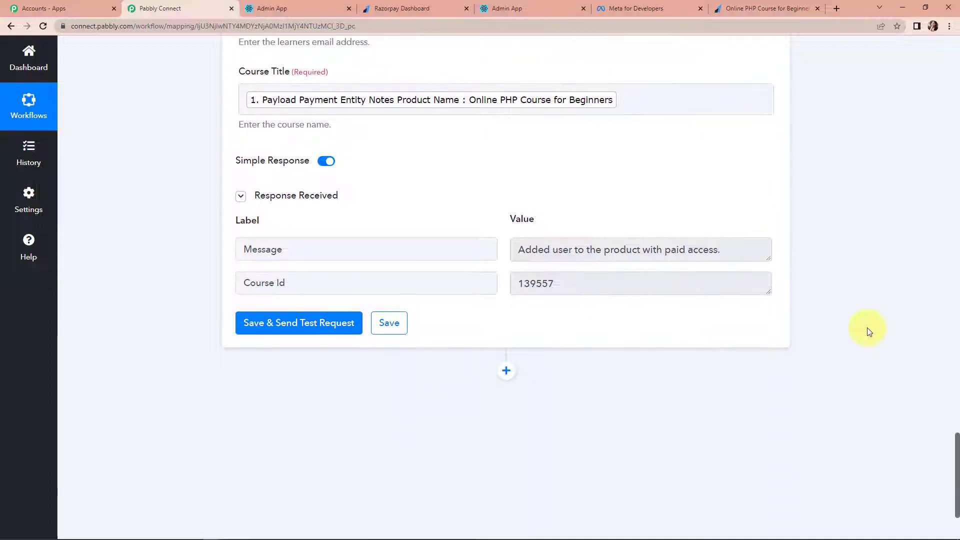
{"action": "scroll", "coordinate": [575, 345], "scroll_direction": "down", "scroll_amount": 2}
{"action": "left_click", "coordinate": [506, 270]}
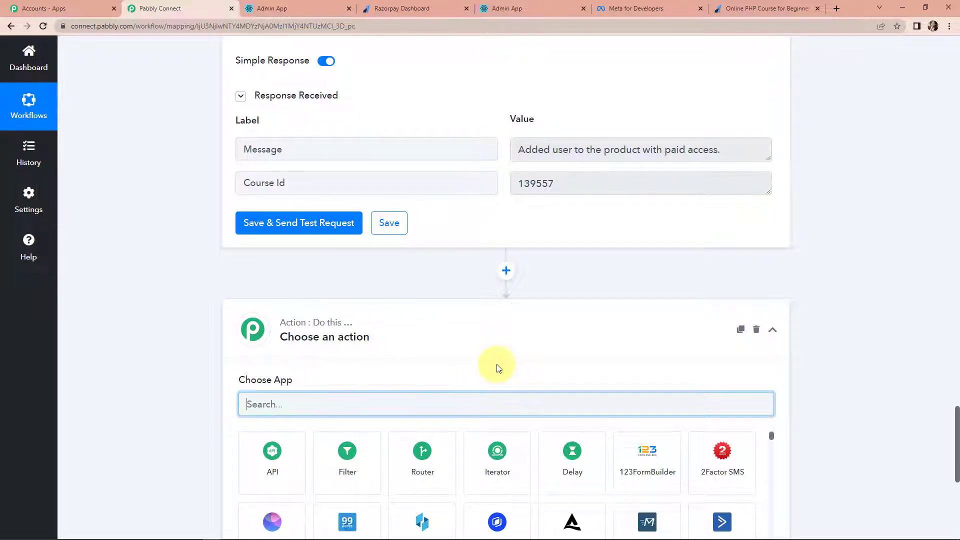
- Search 'wha' and choose WhatsApp Cloud API as the new step's app
{"action": "scroll", "coordinate": [440, 390], "scroll_direction": "down", "scroll_amount": 1}
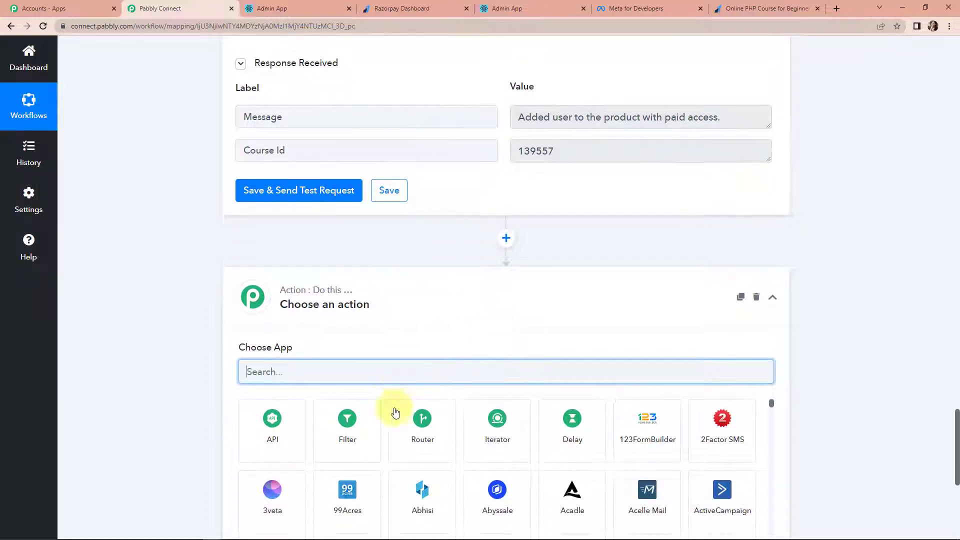
{"action": "type", "text": "ha"}
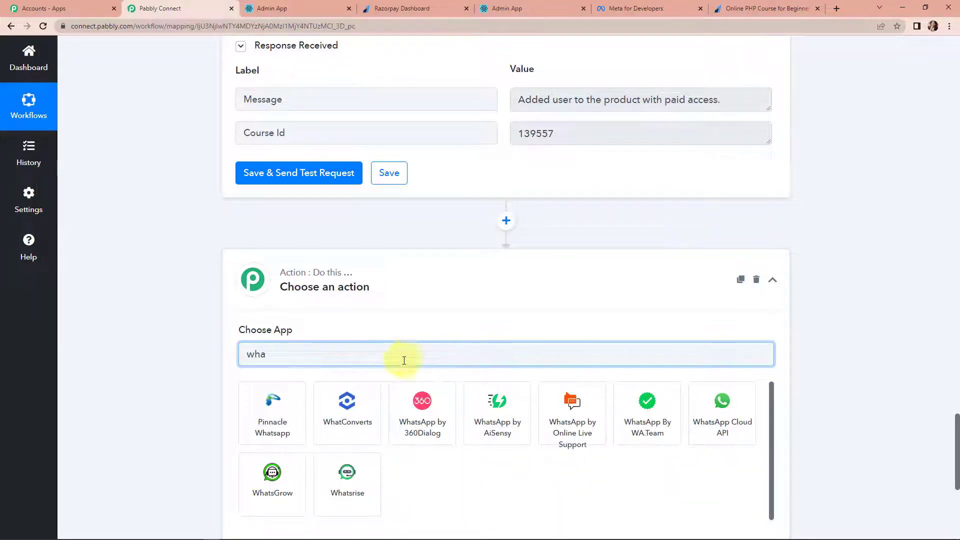
{"action": "left_click", "coordinate": [740, 439]}
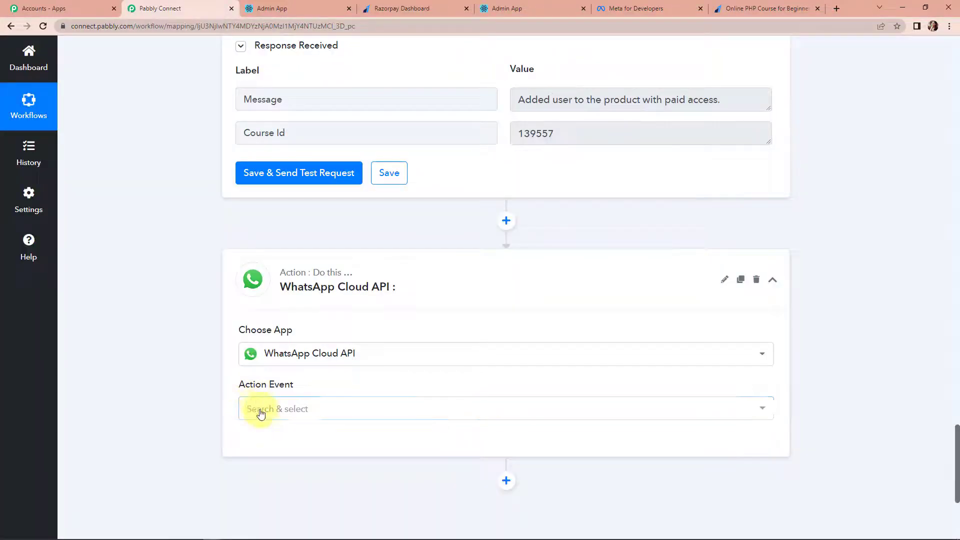
{"action": "left_click", "coordinate": [261, 411]}
- Set the WhatsApp action event to Send Template Message and begin adding a new connection
{"action": "left_click", "coordinate": [280, 464]}
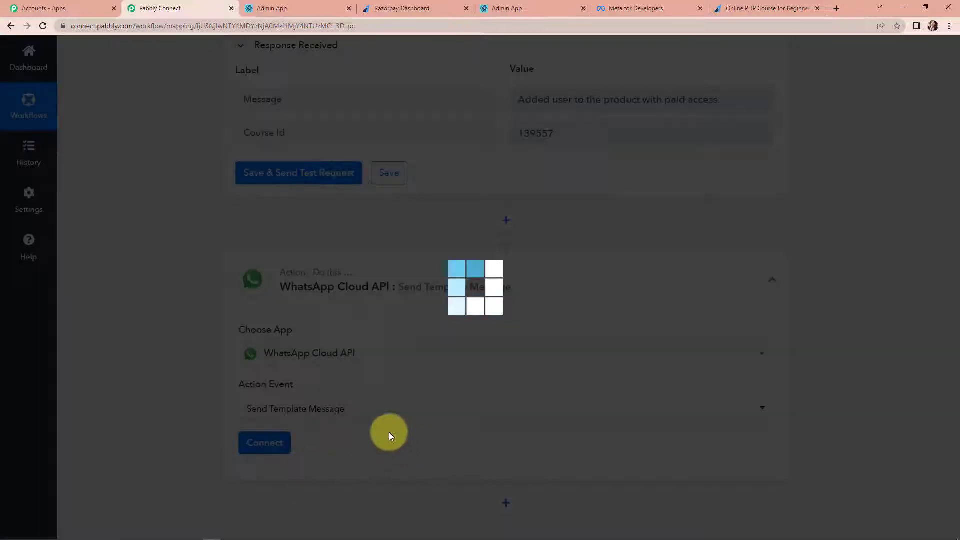
{"action": "left_click", "coordinate": [266, 442]}
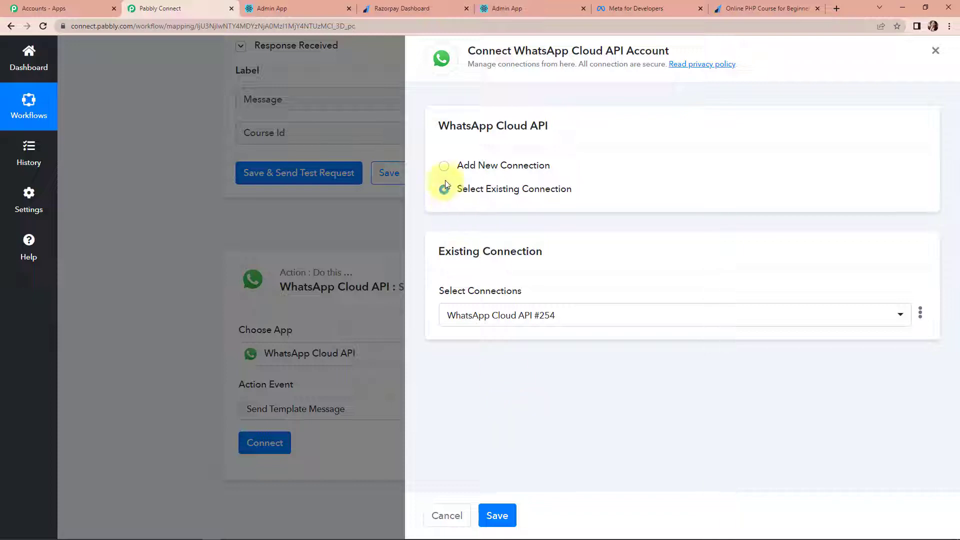
{"action": "left_click", "coordinate": [444, 166]}
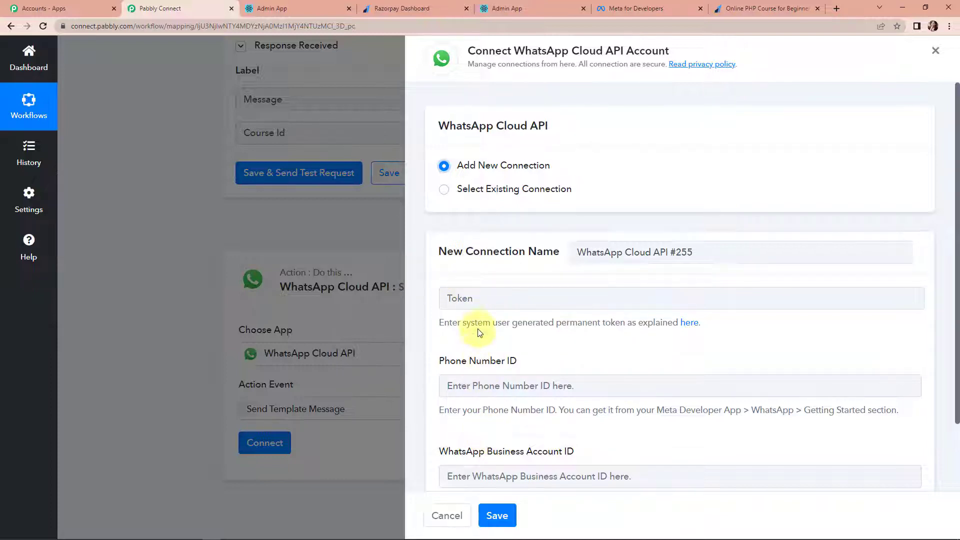
{"action": "scroll", "coordinate": [475, 325], "scroll_direction": "down", "scroll_amount": 2}
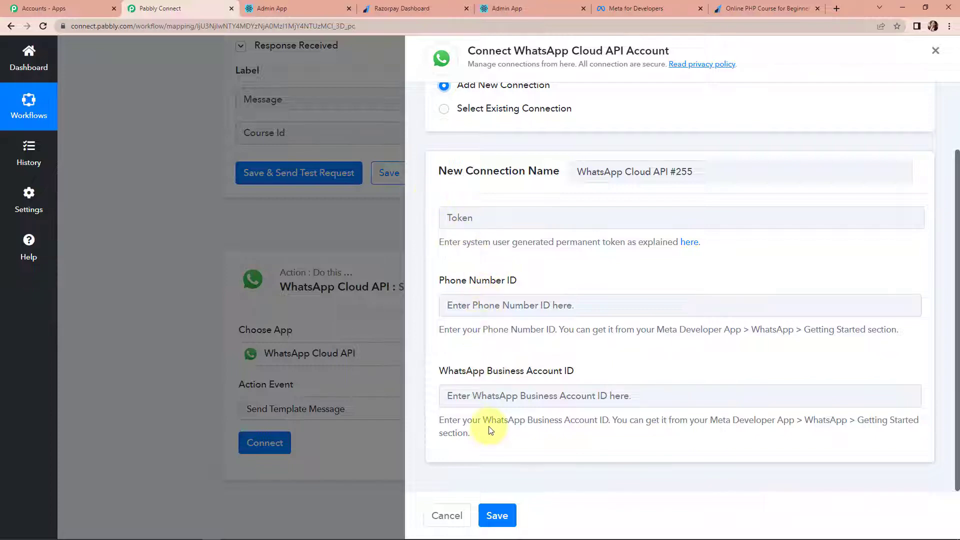
{"action": "left_click", "coordinate": [625, 11]}
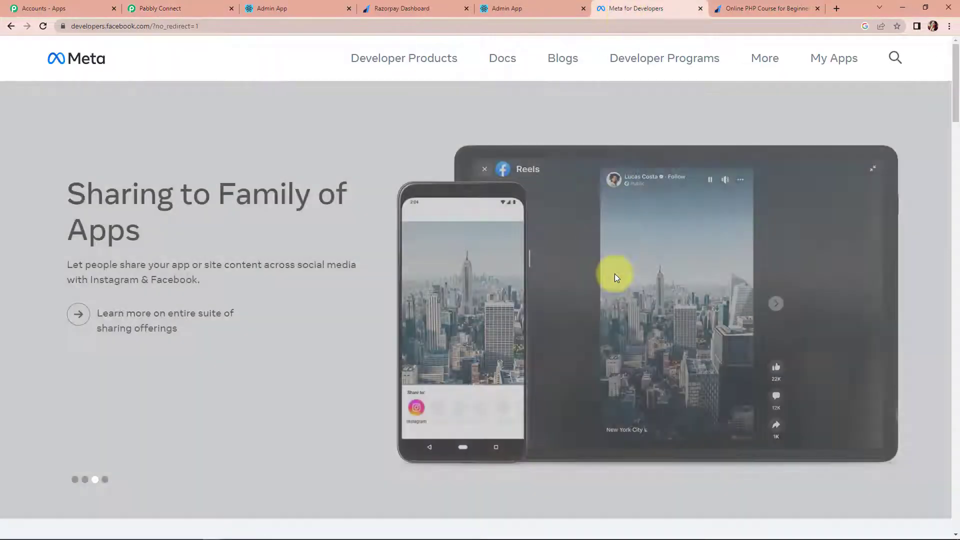
- Open MyConnectMsg App's WhatsApp Getting started page showing the access token and IDs
{"action": "left_click", "coordinate": [821, 59]}
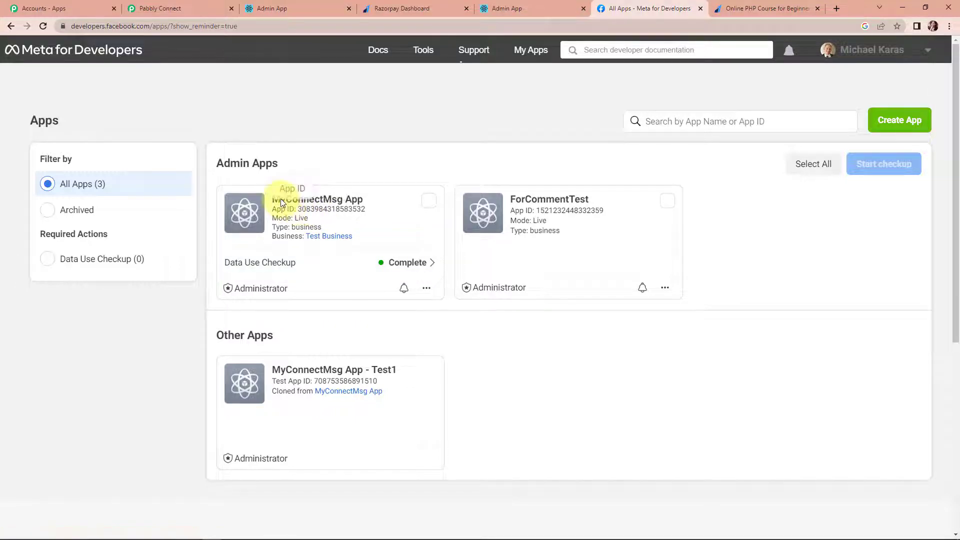
{"action": "left_click", "coordinate": [323, 198]}
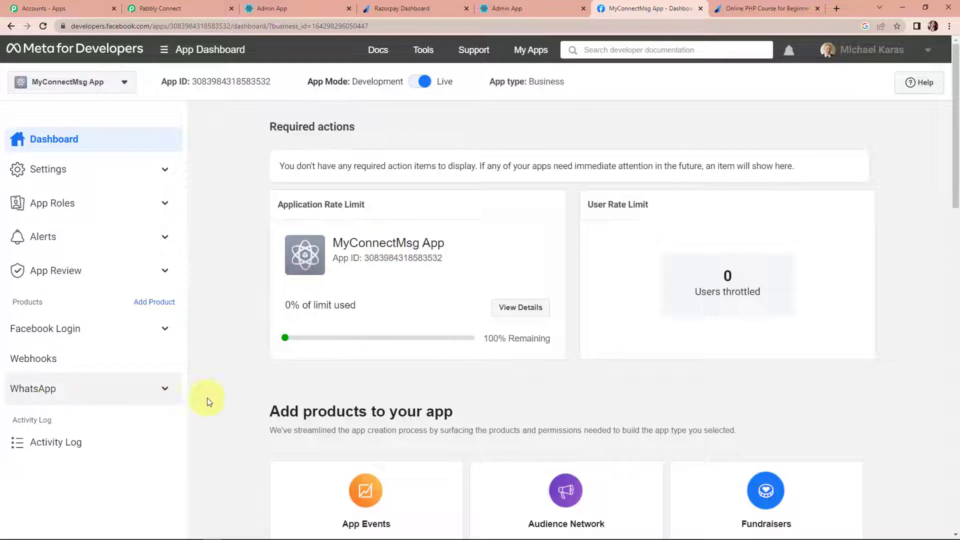
{"action": "left_click", "coordinate": [157, 388]}
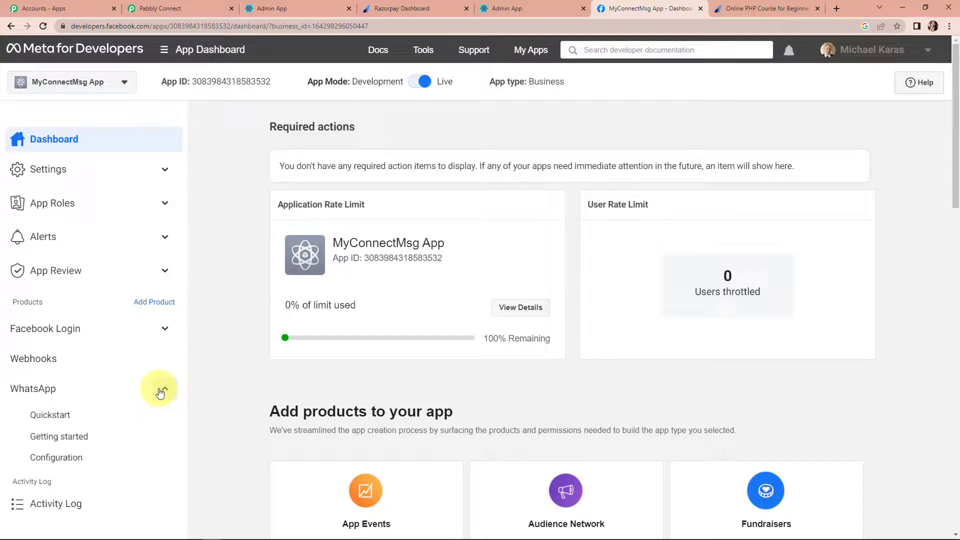
{"action": "left_click", "coordinate": [89, 438]}
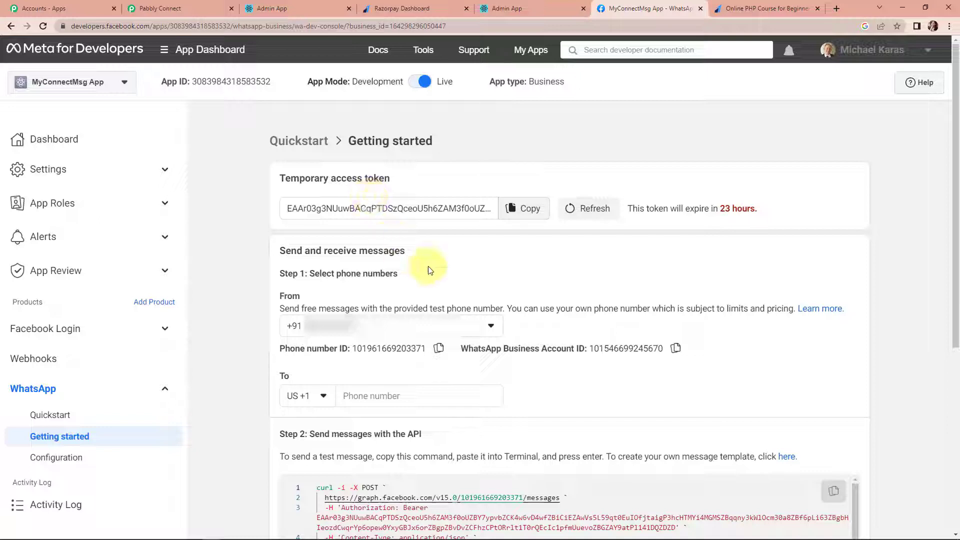
{"action": "scroll", "coordinate": [429, 265], "scroll_direction": "down", "scroll_amount": 1}
- Copy the Meta access token and phone number ID into the Pabbly connection's Token and Phone Number ID fields
{"action": "left_click", "coordinate": [522, 159]}
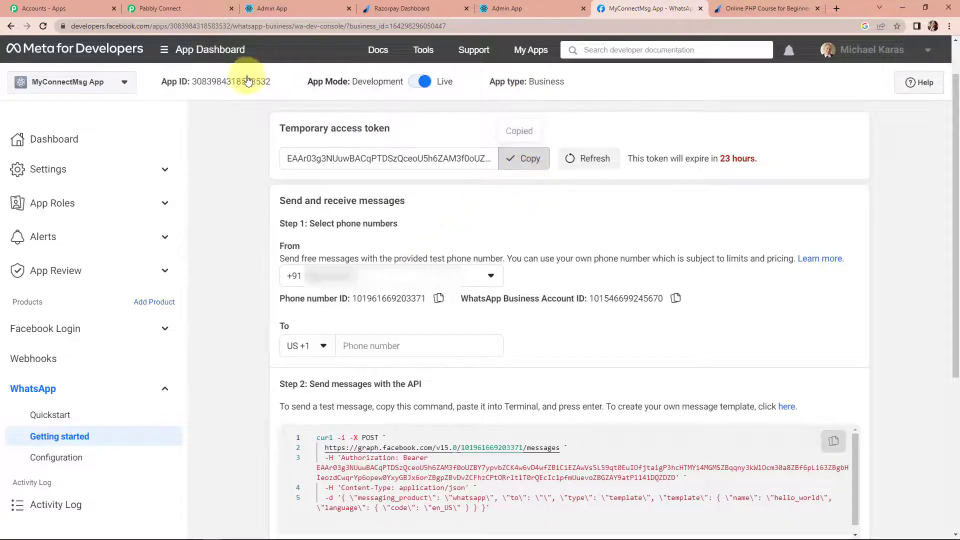
{"action": "left_click", "coordinate": [200, 9]}
{"action": "left_click", "coordinate": [475, 220]}
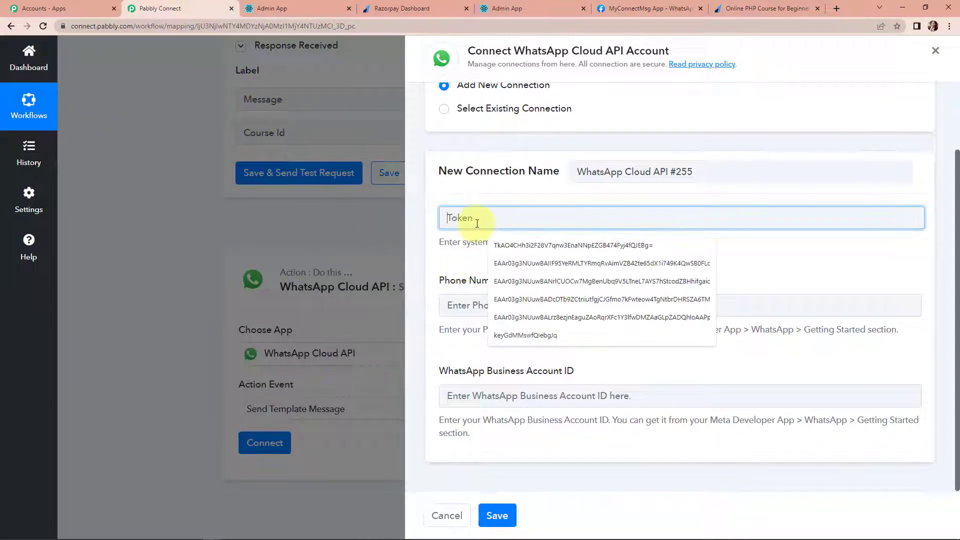
{"action": "key", "text": "ctrl+v"}
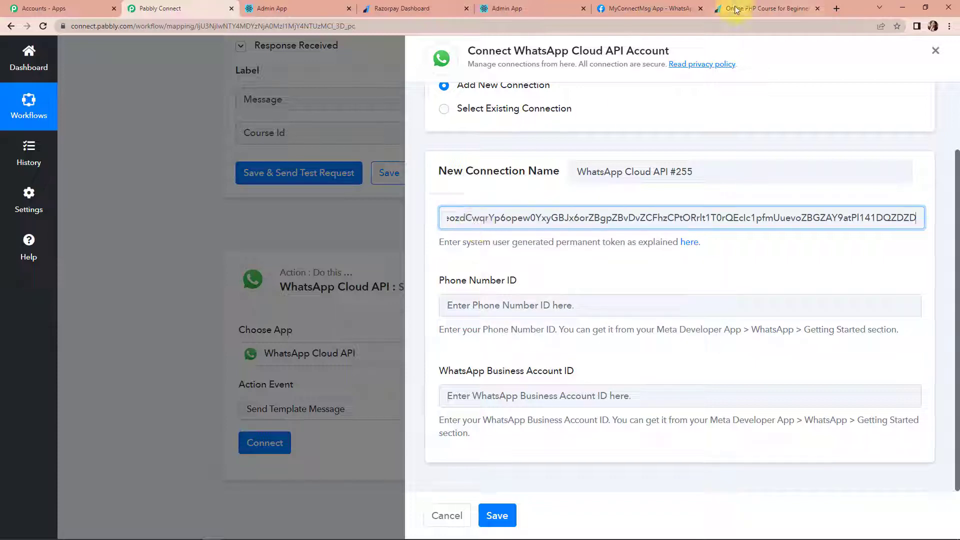
{"action": "left_click", "coordinate": [650, 9]}
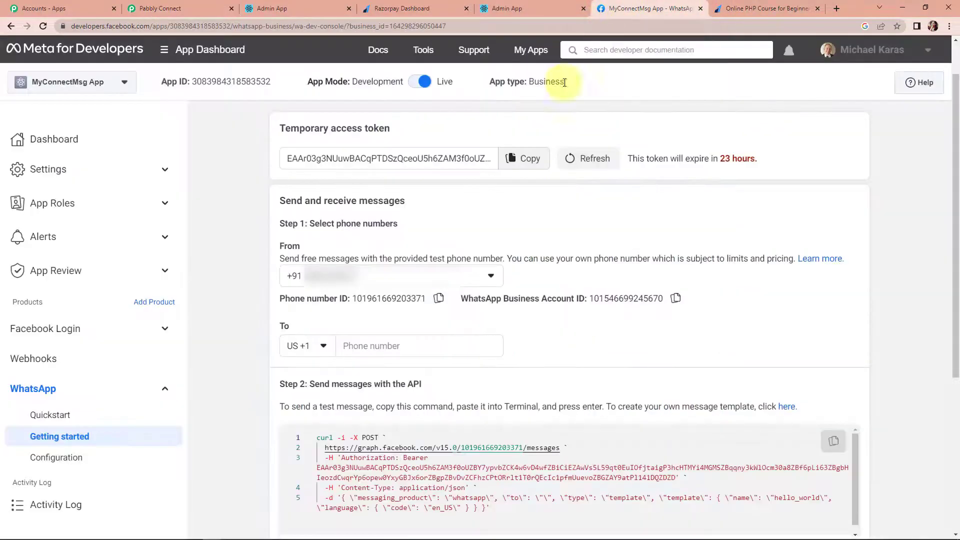
{"action": "left_click", "coordinate": [439, 299]}
{"action": "left_click", "coordinate": [218, 8]}
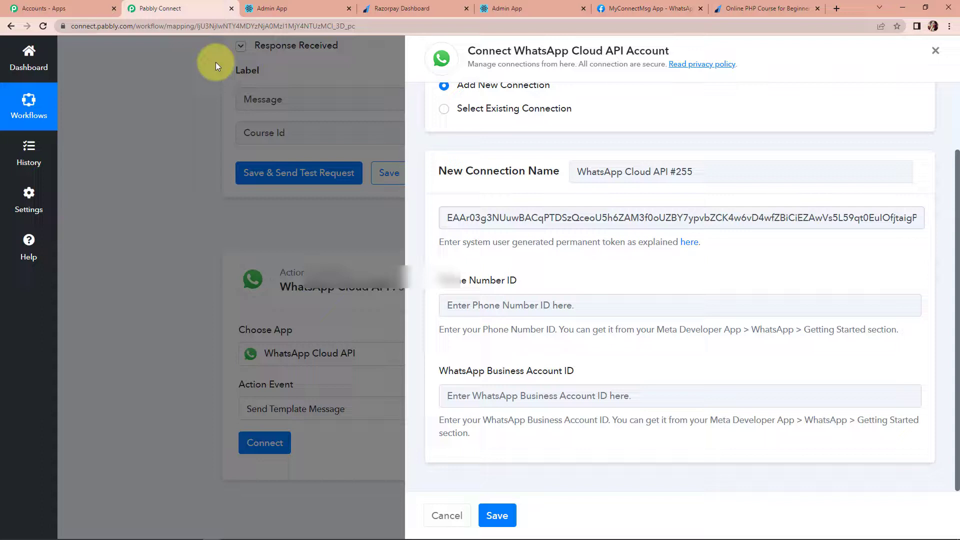
{"action": "left_click", "coordinate": [467, 300]}
{"action": "key", "text": "ctrl+v"}
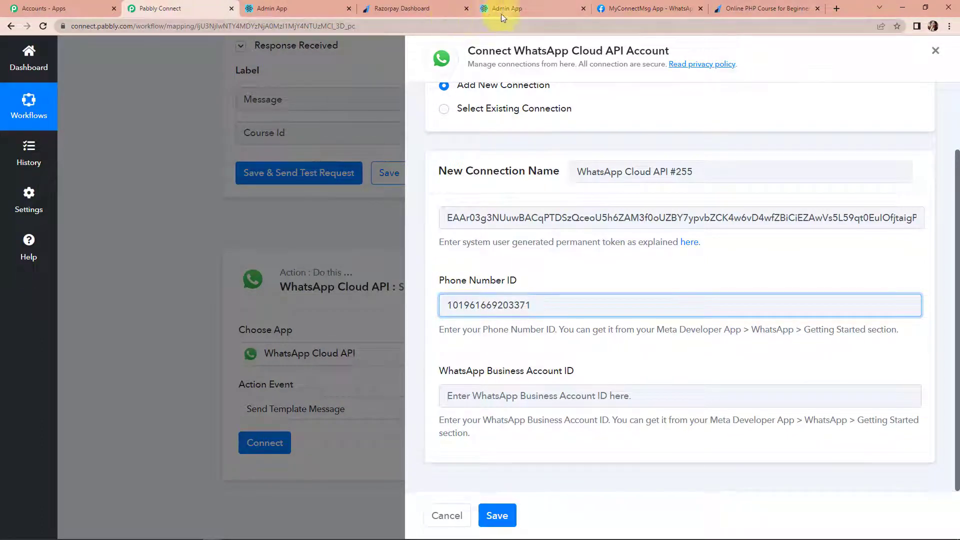
- Copy the WhatsApp Business Account ID into the connection form and save the connection
{"action": "left_click", "coordinate": [645, 9]}
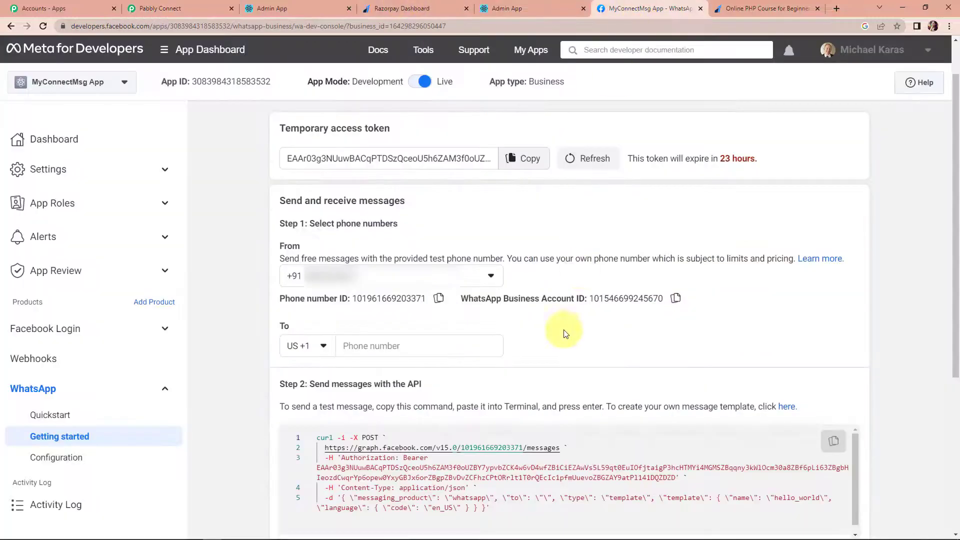
{"action": "left_click", "coordinate": [677, 299]}
{"action": "left_click", "coordinate": [160, 8]}
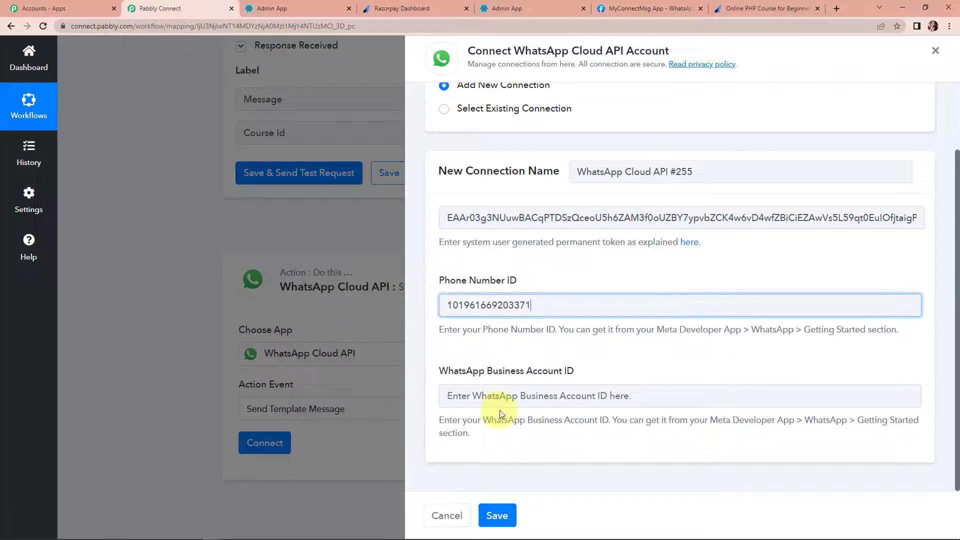
{"action": "left_click", "coordinate": [503, 395]}
{"action": "key", "text": "ctrl+v"}
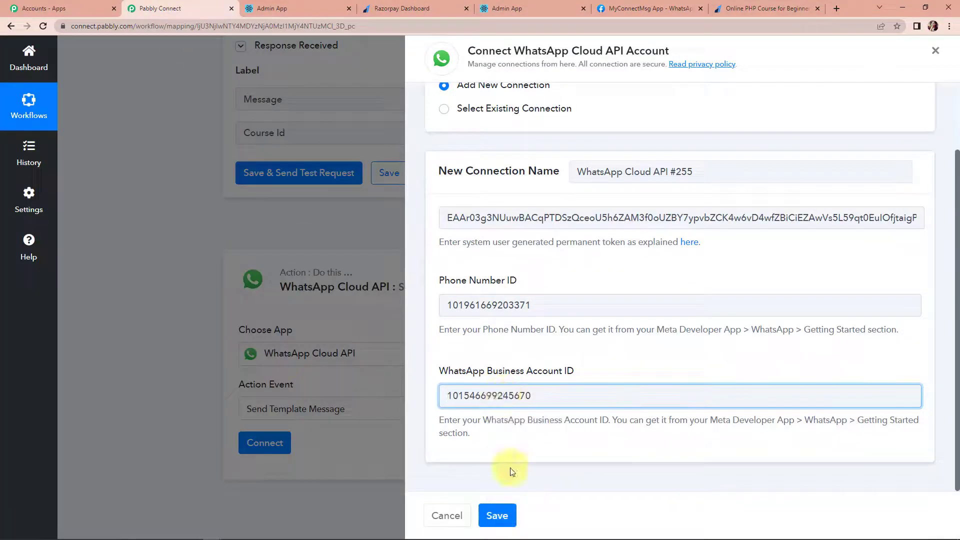
{"action": "left_click", "coordinate": [505, 524]}
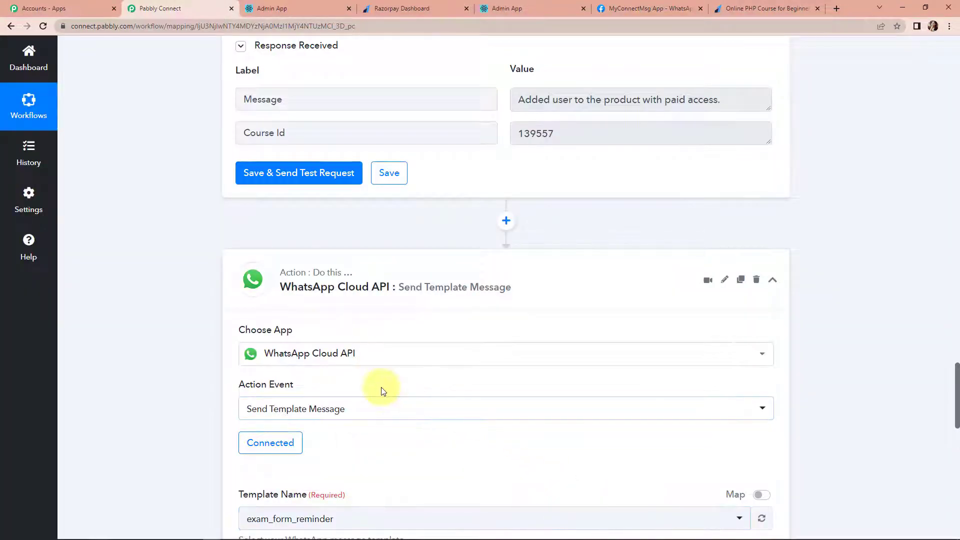
{"action": "scroll", "coordinate": [383, 391], "scroll_direction": "down", "scroll_amount": 7}
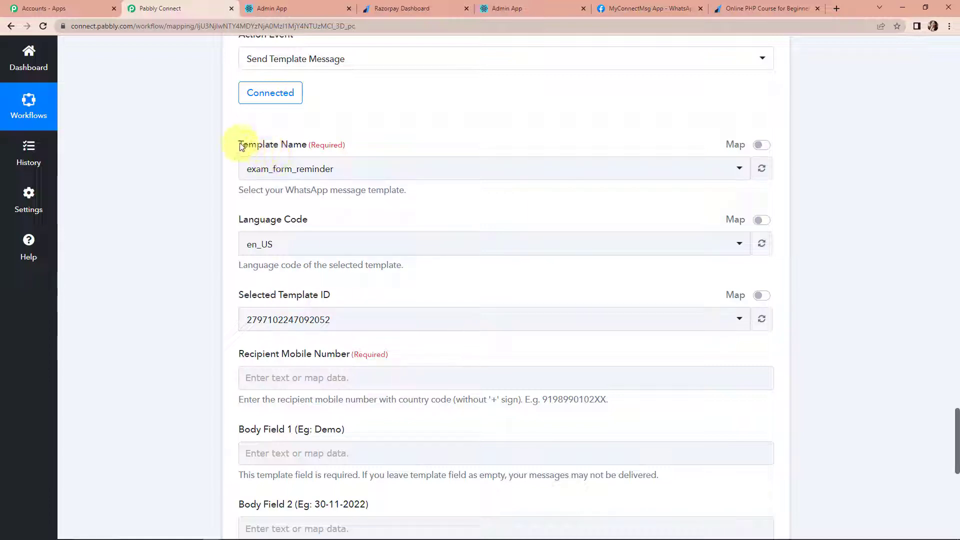
{"action": "left_click_drag", "start_coordinate": [237, 145], "coordinate": [308, 148]}
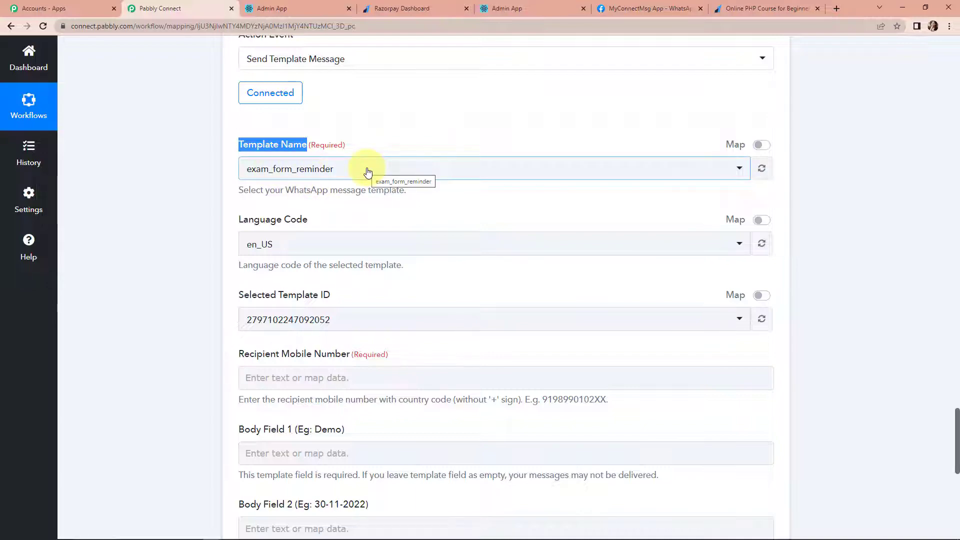
- Search WhatsApp message templates for 'enro' and open the course_enroll template
{"action": "left_click", "coordinate": [638, 10]}
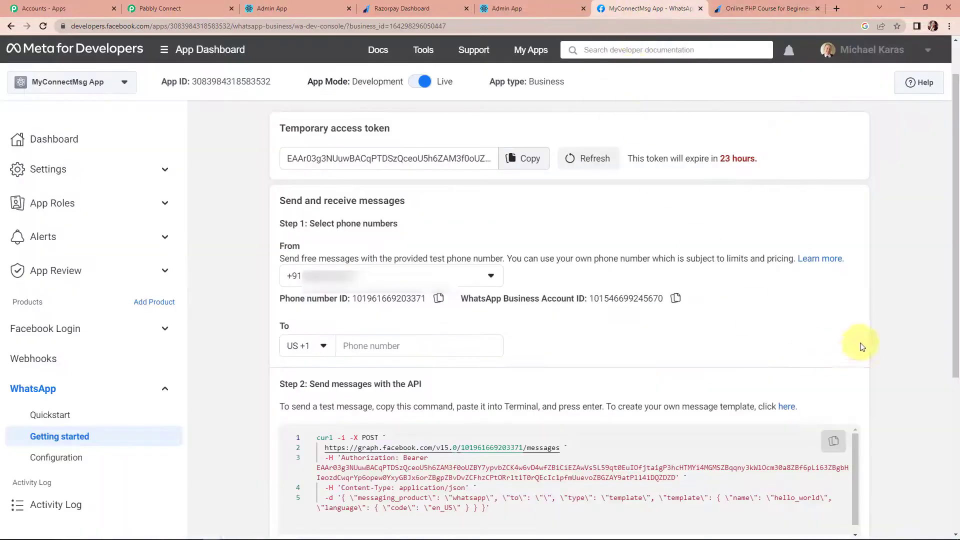
{"action": "left_click", "coordinate": [789, 409]}
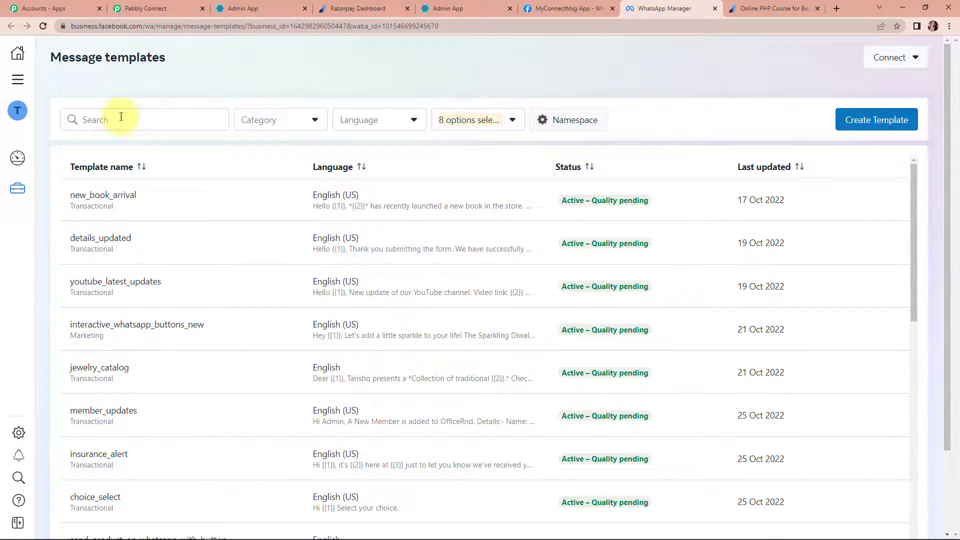
{"action": "left_click", "coordinate": [121, 117]}
{"action": "type", "text": "en"}
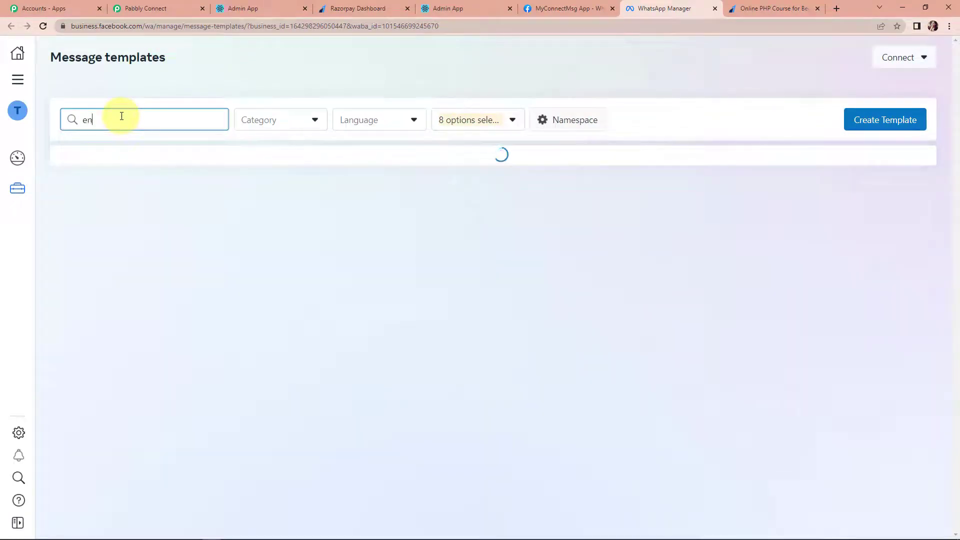
{"action": "type", "text": "ro"}
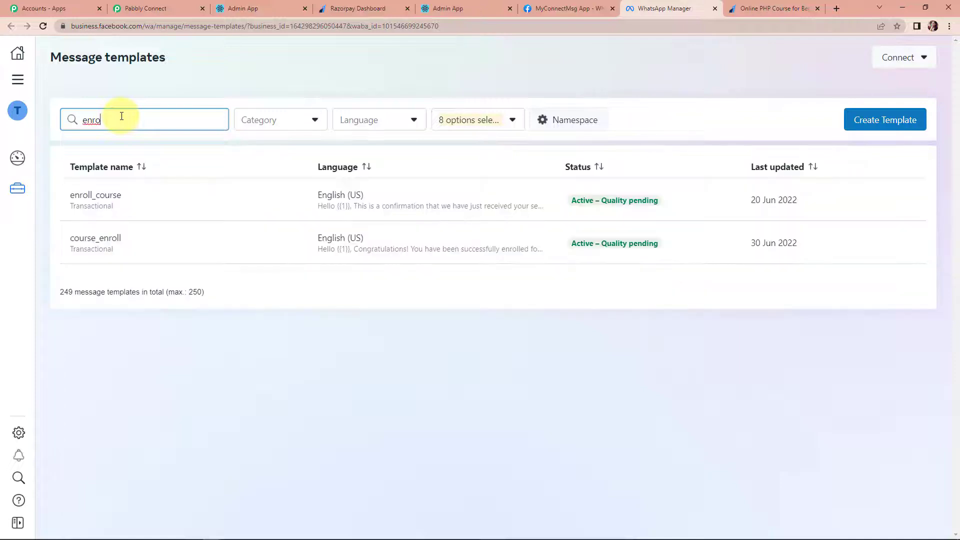
{"action": "left_click", "coordinate": [132, 234]}
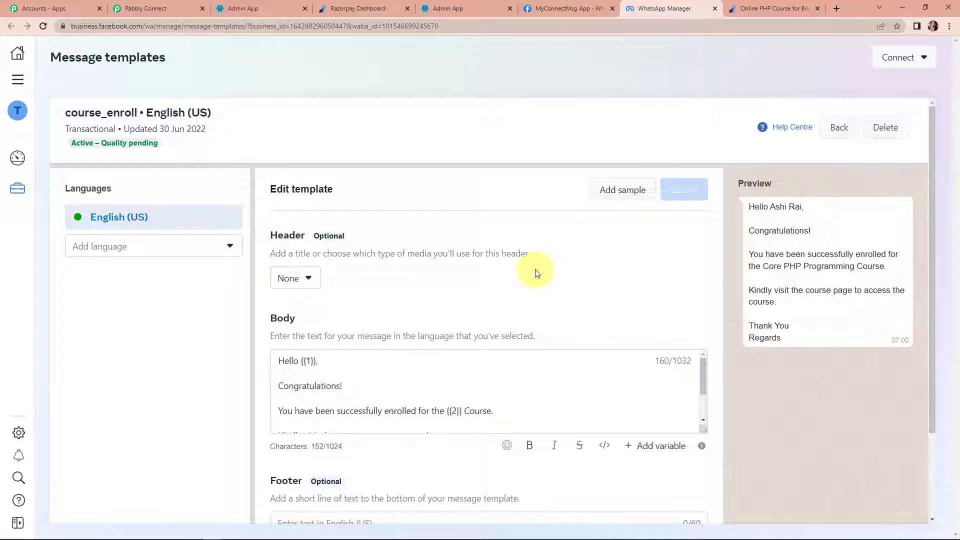
- Enlarge the template's Body box to read the full text with its {{1}} and {{2}} variables
{"action": "scroll", "coordinate": [535, 275], "scroll_direction": "down", "scroll_amount": 1}
{"action": "left_click_drag", "start_coordinate": [700, 381], "coordinate": [699, 478]}
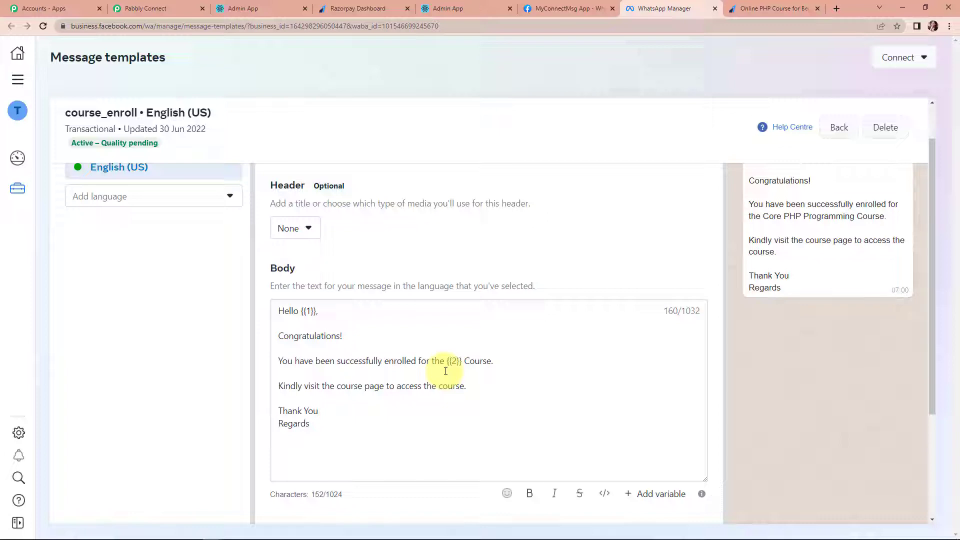
{"action": "scroll", "coordinate": [446, 371], "scroll_direction": "down", "scroll_amount": 2}
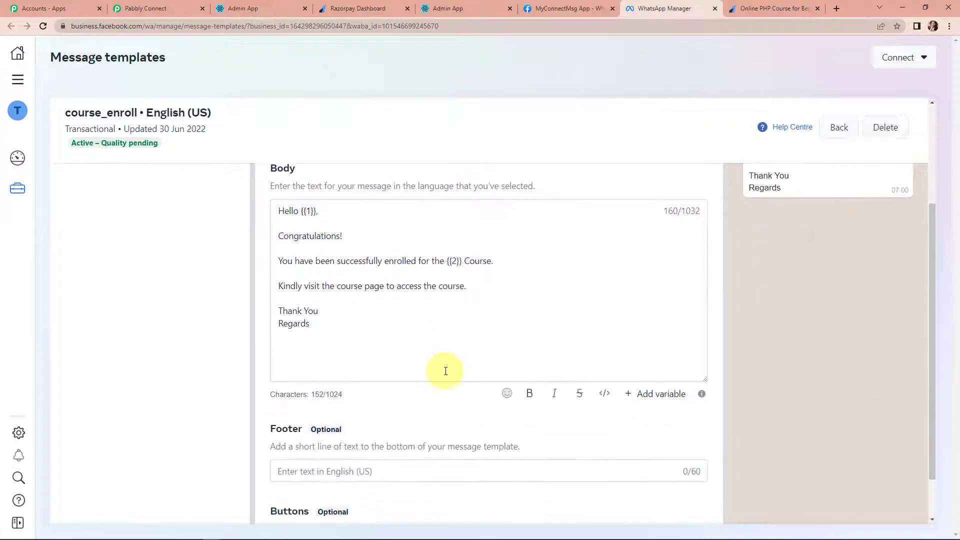
{"action": "scroll", "coordinate": [596, 337], "scroll_direction": "up", "scroll_amount": 3}
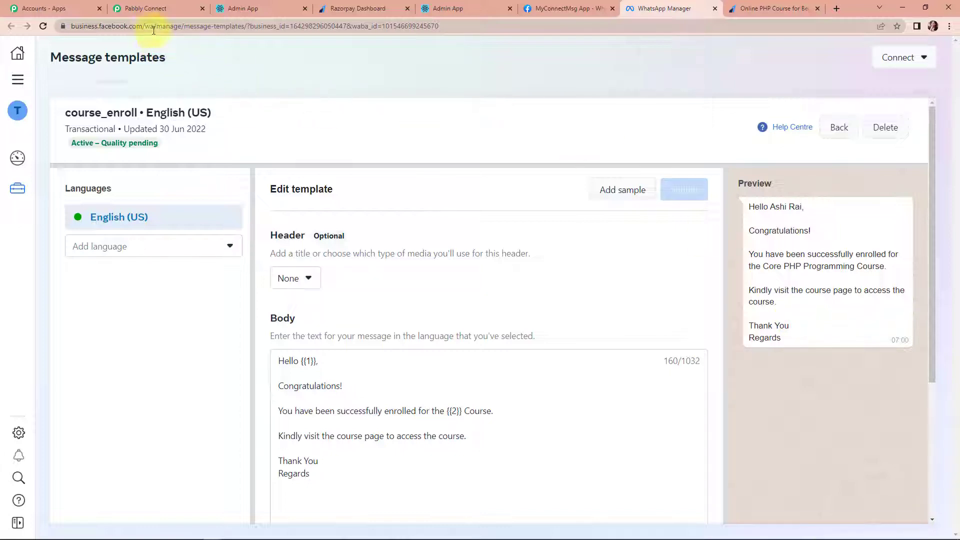
- Filter the WhatsApp Template Name list by 'enrol' and choose course_enroll
{"action": "left_click", "coordinate": [148, 8]}
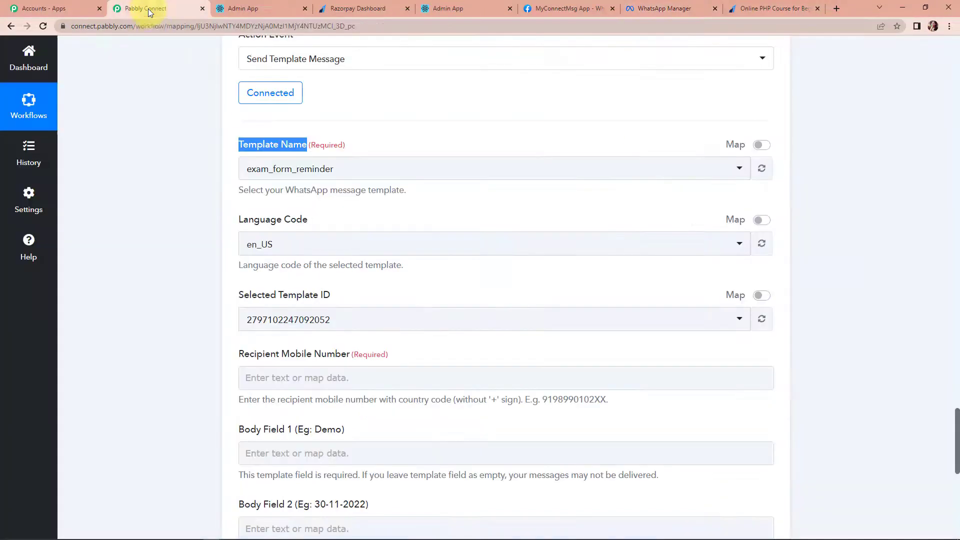
{"action": "left_click", "coordinate": [342, 179]}
{"action": "type", "text": "enr"}
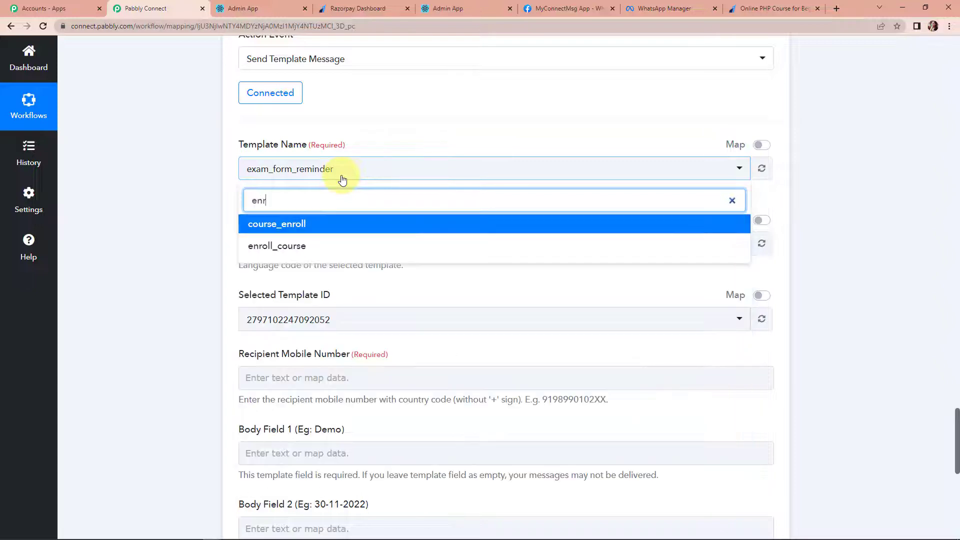
{"action": "type", "text": "ok"}
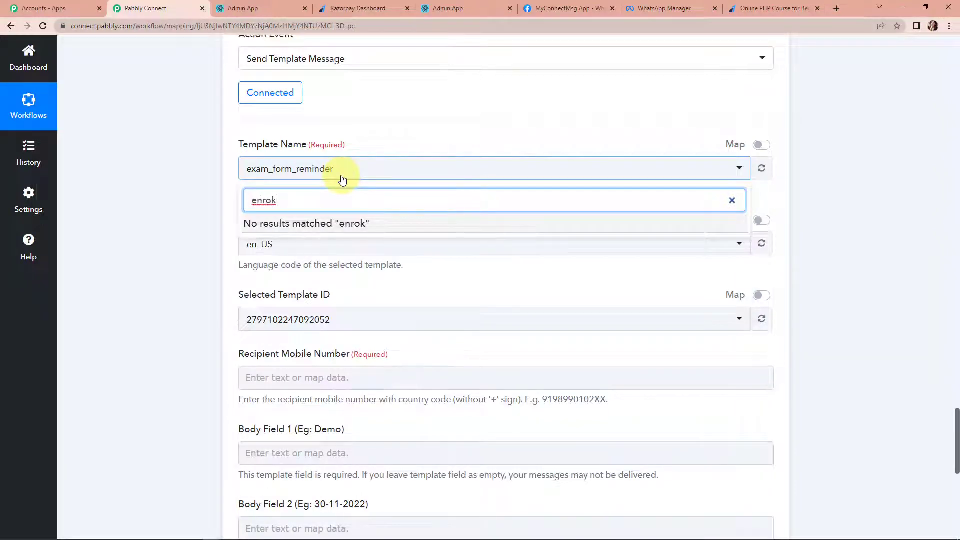
{"action": "key", "text": "BackSpace"}
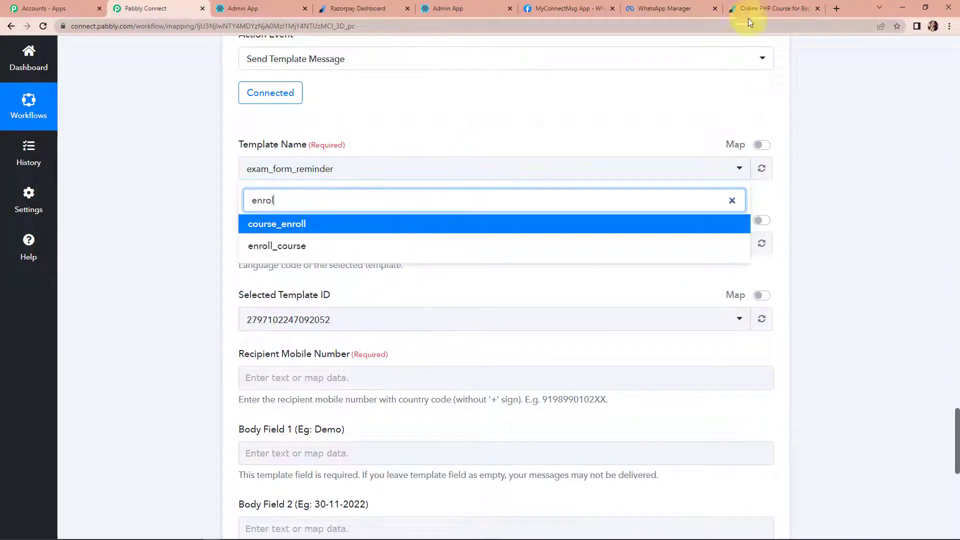
{"action": "left_click", "coordinate": [654, 8]}
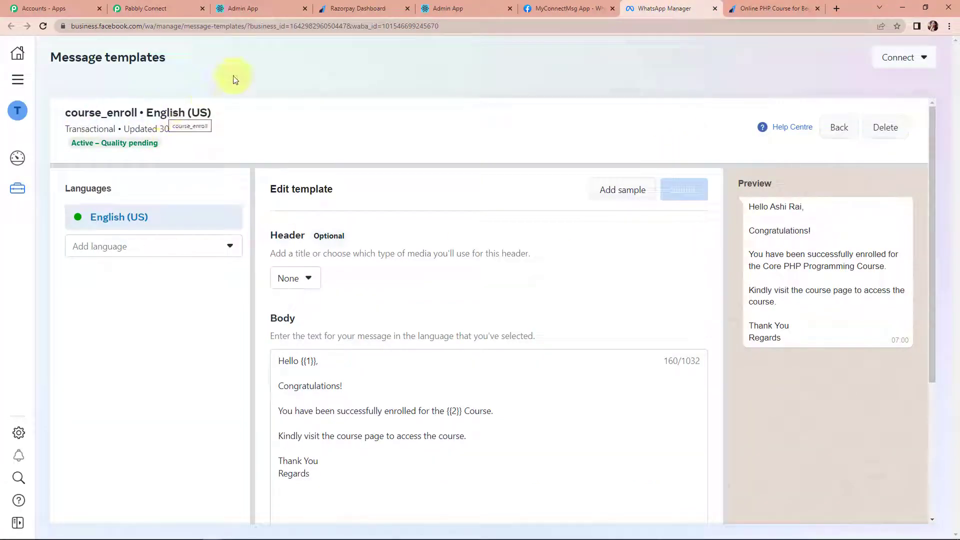
{"action": "left_click", "coordinate": [157, 9]}
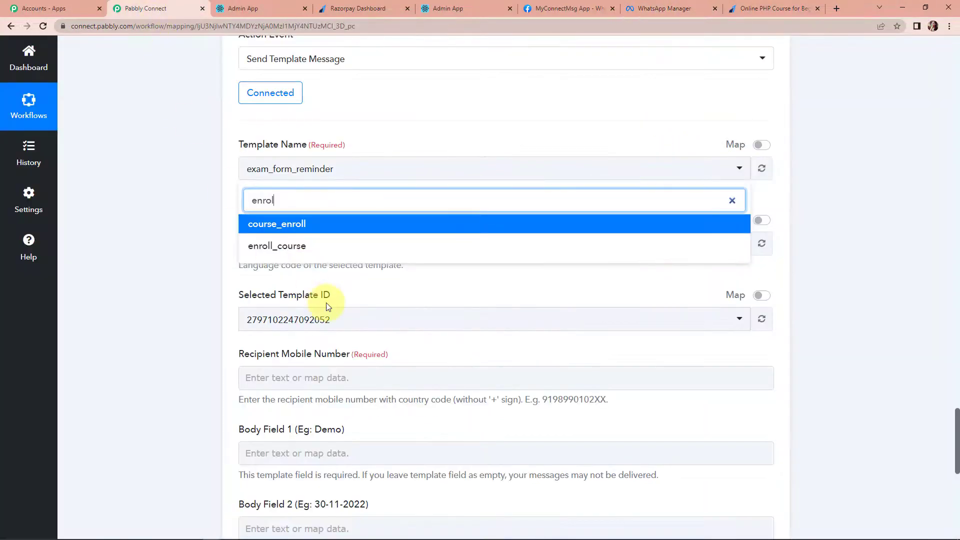
{"action": "left_click", "coordinate": [289, 226]}
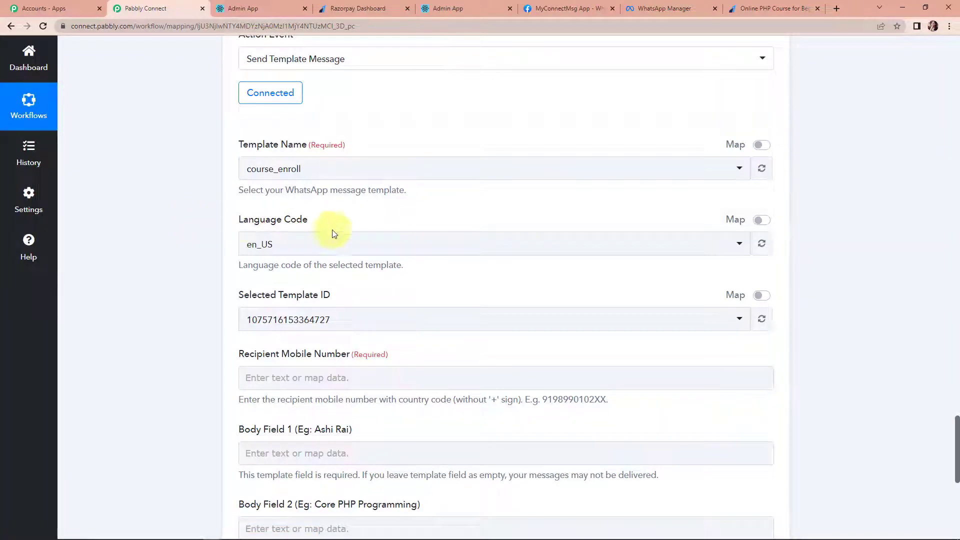
- Map Razorpay Payment Captured's Notes Your Whatsapp Number into Recipient Mobile Number
{"action": "scroll", "coordinate": [369, 300], "scroll_direction": "down", "scroll_amount": 3}
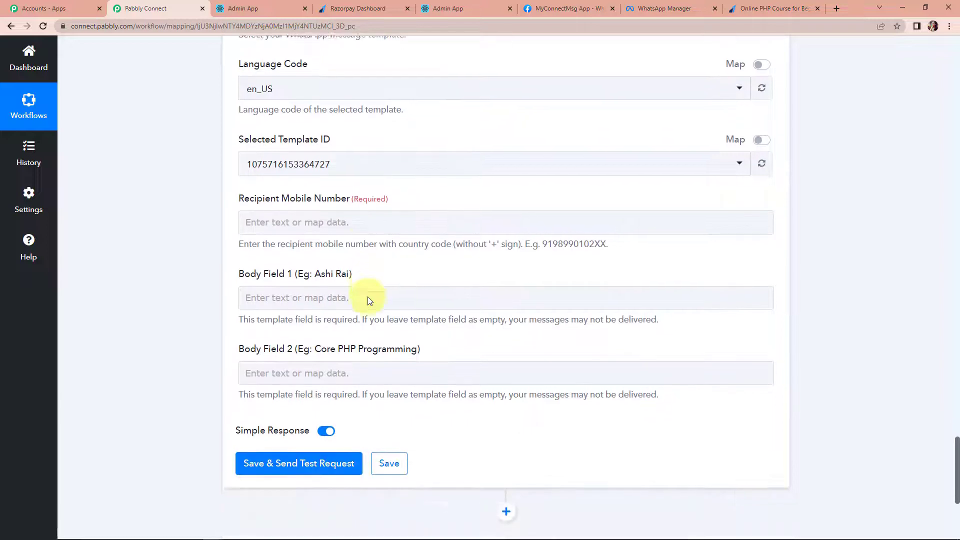
{"action": "left_click", "coordinate": [344, 226]}
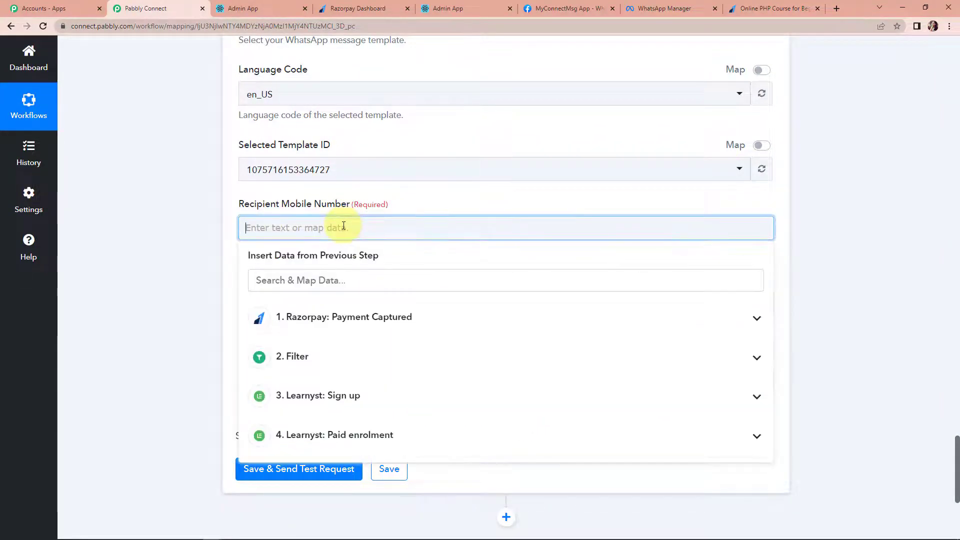
{"action": "left_click", "coordinate": [333, 320]}
{"action": "scroll", "coordinate": [432, 459], "scroll_direction": "down", "scroll_amount": 4}
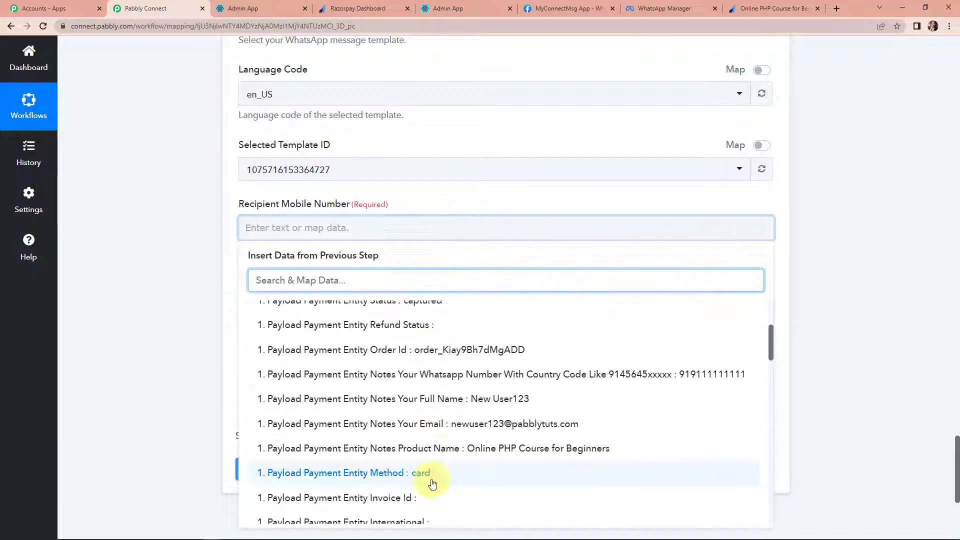
{"action": "left_click", "coordinate": [562, 380]}
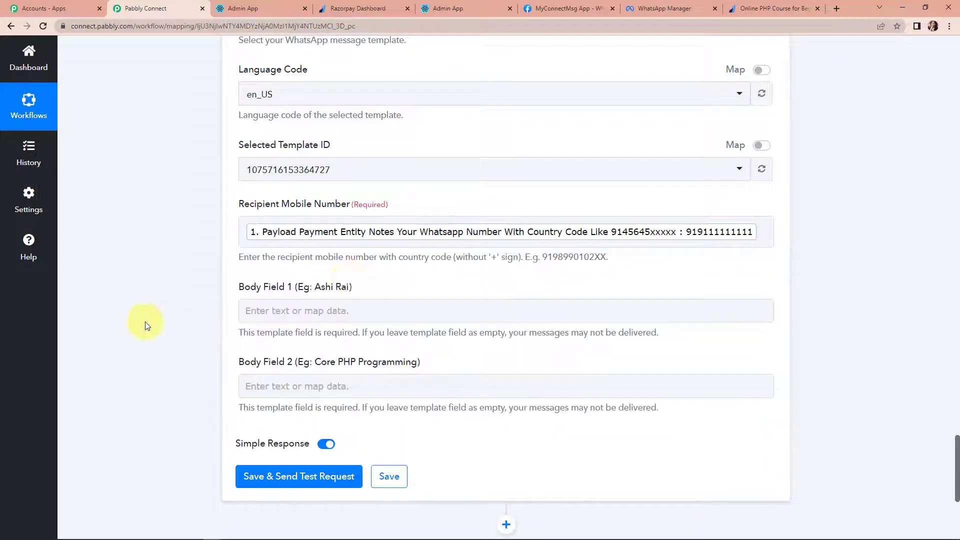
{"action": "left_click", "coordinate": [695, 249]}
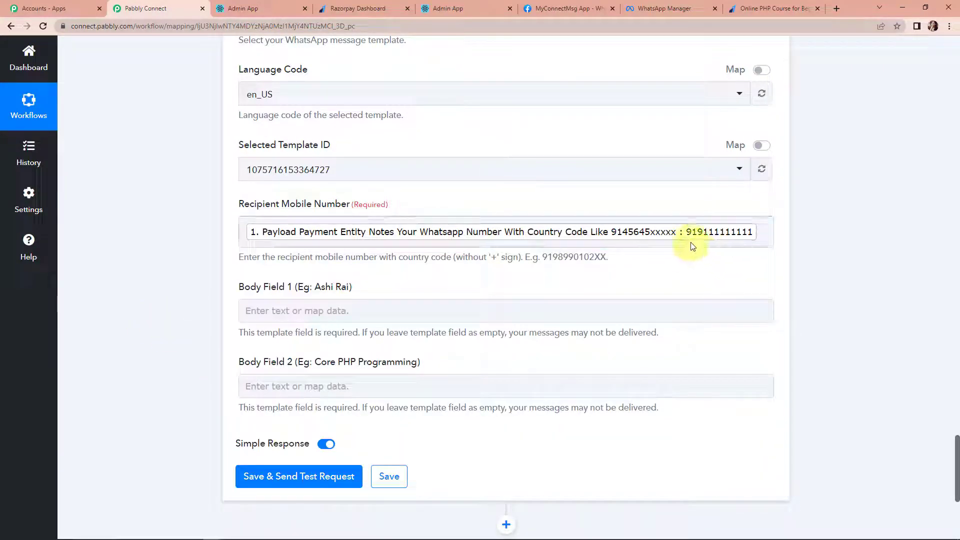
{"action": "left_click", "coordinate": [761, 235]}
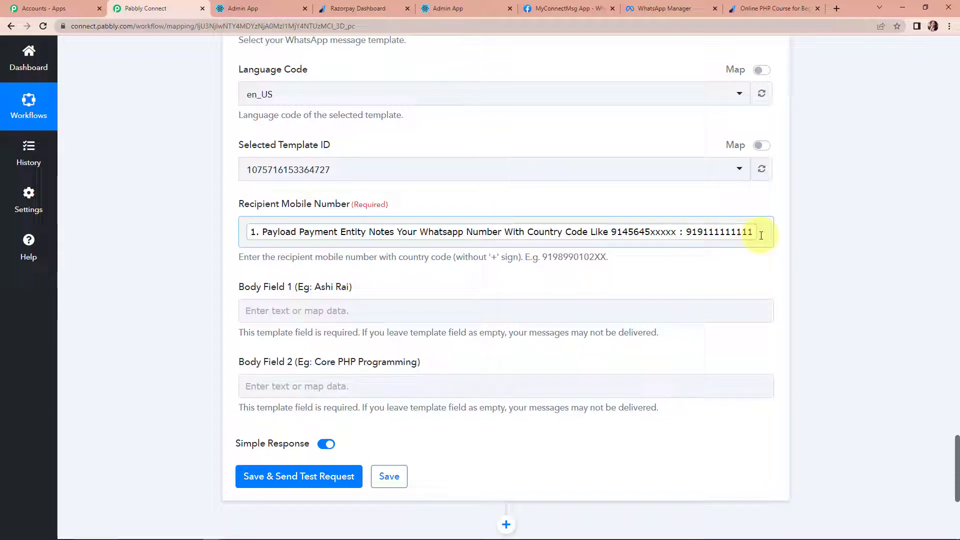
{"action": "left_click", "coordinate": [439, 261]}
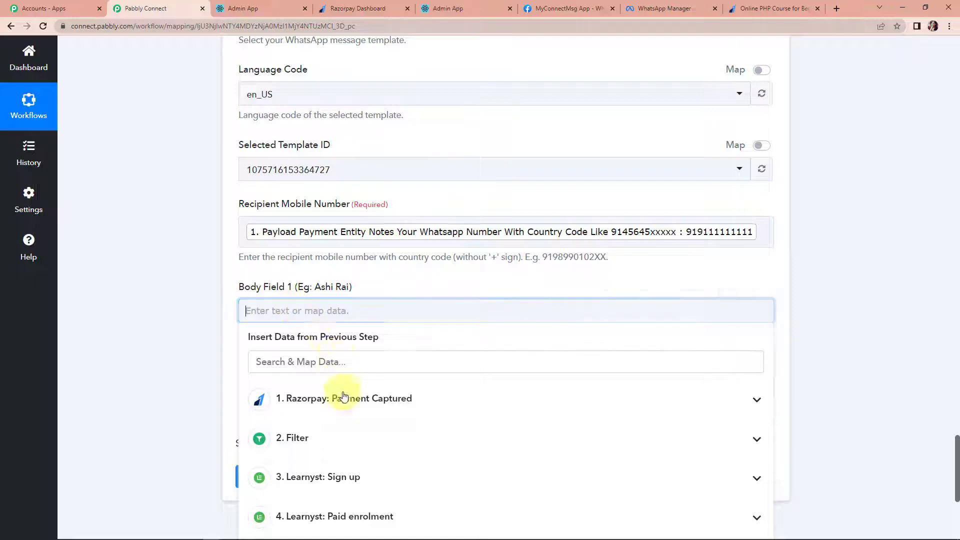
- Map the Razorpay Notes Your Full Name field into Body Field 1
{"action": "left_click", "coordinate": [392, 398]}
{"action": "scroll", "coordinate": [563, 422], "scroll_direction": "down", "scroll_amount": 5}
{"action": "left_click", "coordinate": [542, 385]}
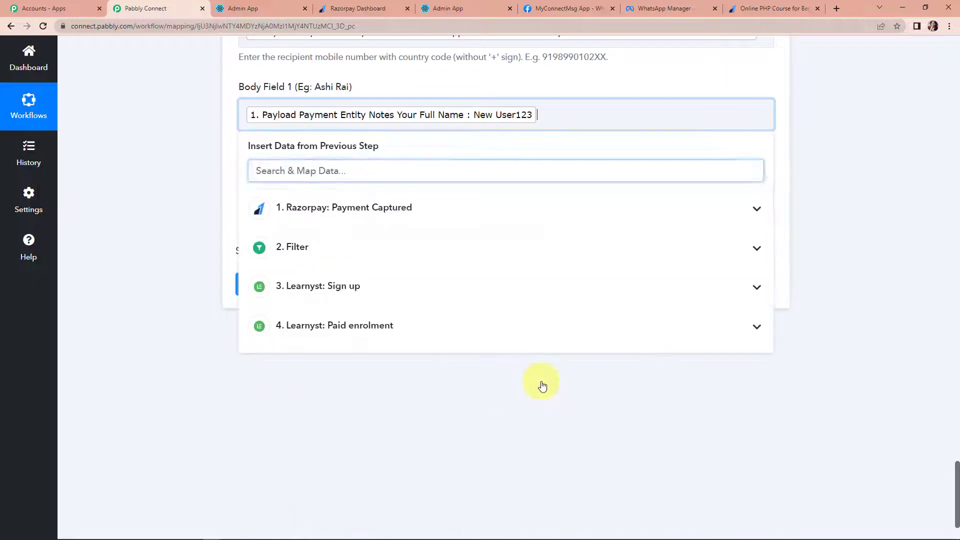
{"action": "left_click", "coordinate": [282, 375]}
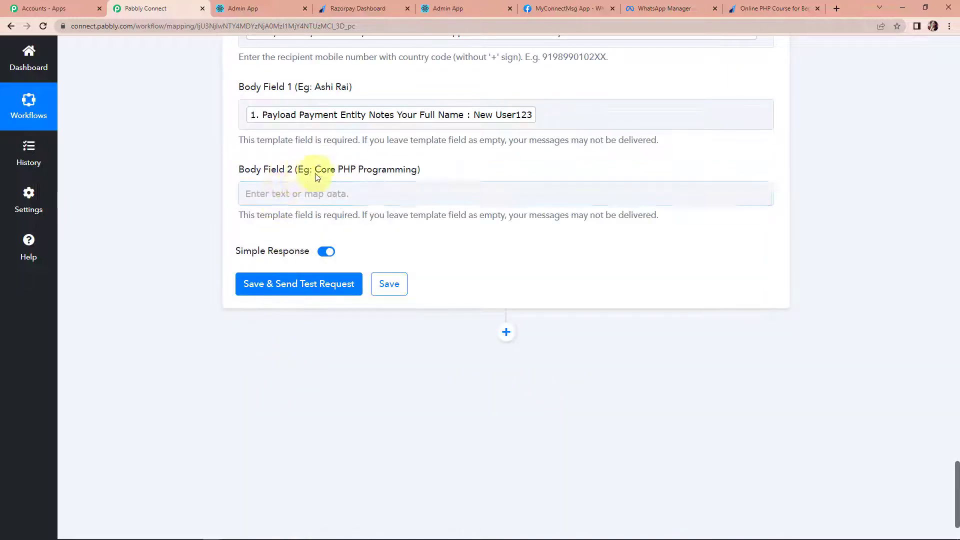
- Map Notes Product Name into Body Field 2, then save and send a test WhatsApp message
{"action": "left_click", "coordinate": [274, 193]}
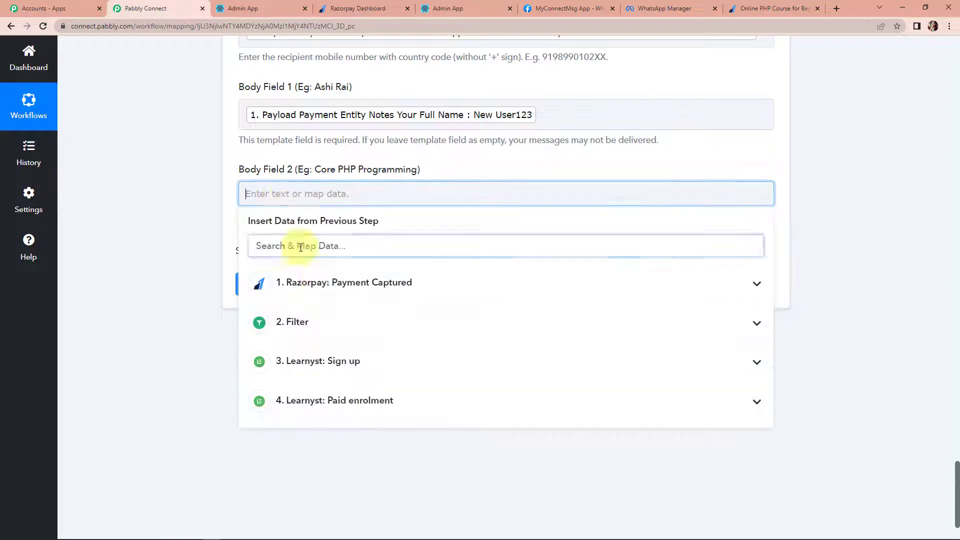
{"action": "left_click", "coordinate": [350, 295]}
{"action": "scroll", "coordinate": [530, 440], "scroll_direction": "down", "scroll_amount": 2}
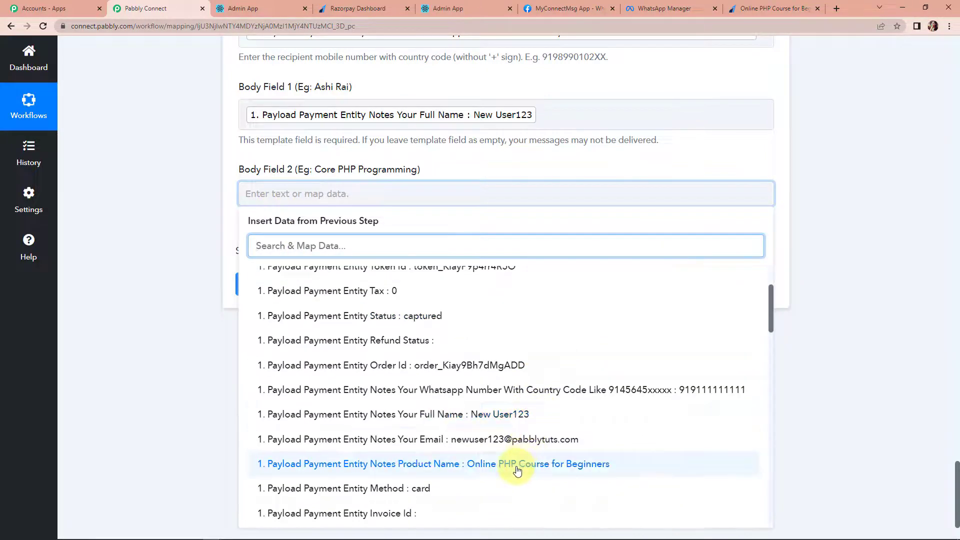
{"action": "left_click", "coordinate": [517, 468]}
{"action": "left_click", "coordinate": [150, 326]}
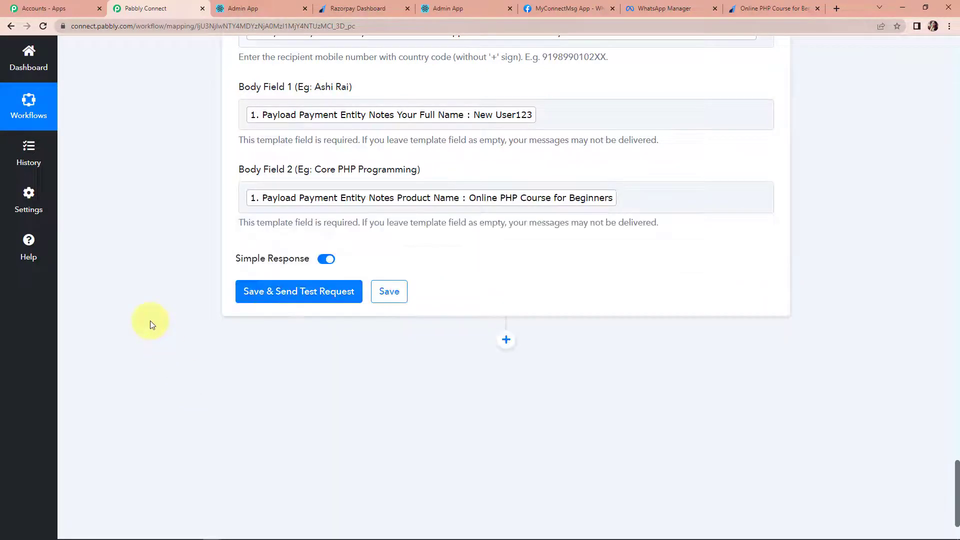
{"action": "left_click", "coordinate": [290, 299]}
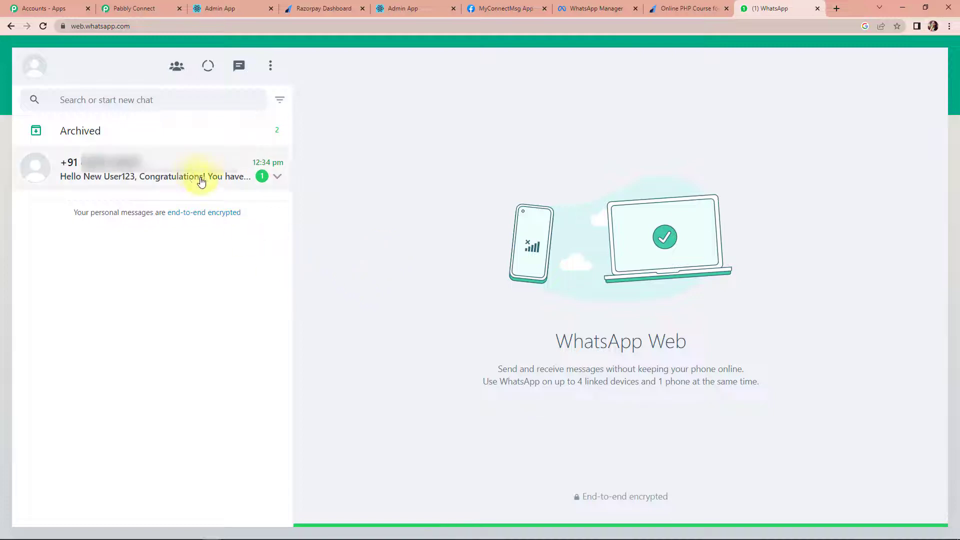
{"action": "left_click", "coordinate": [201, 182]}
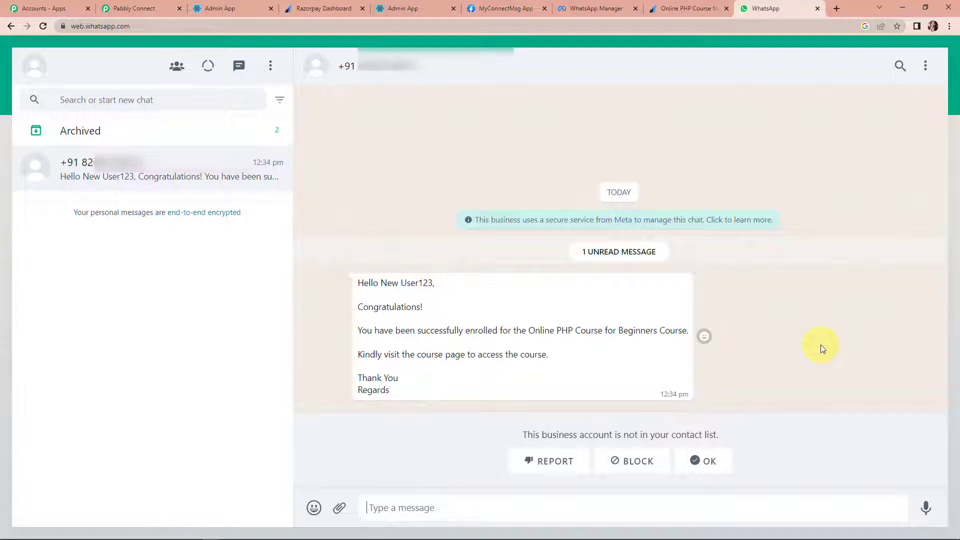
- Copy the Page URL of the Online PHP Course for Beginners payment page in Razorpay
{"action": "left_click", "coordinate": [322, 9]}
{"action": "left_click", "coordinate": [505, 204]}
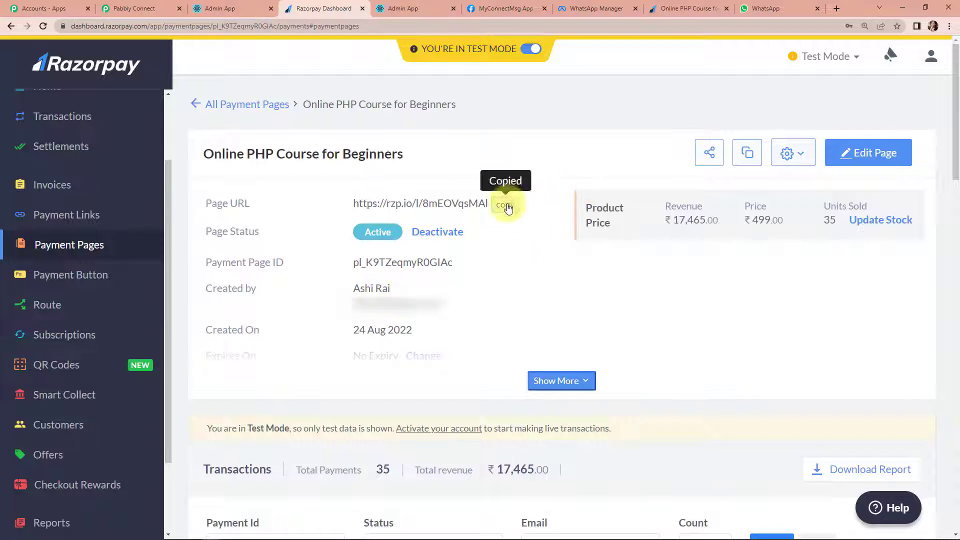
- Load the copied course payment page link in a new browser tab
{"action": "left_click", "coordinate": [835, 8]}
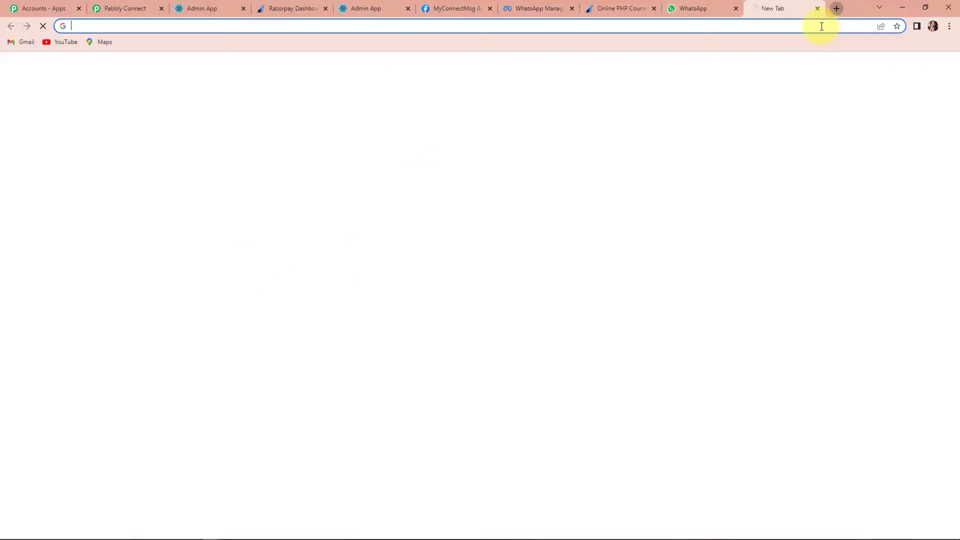
{"action": "key", "text": "ctrl+v"}
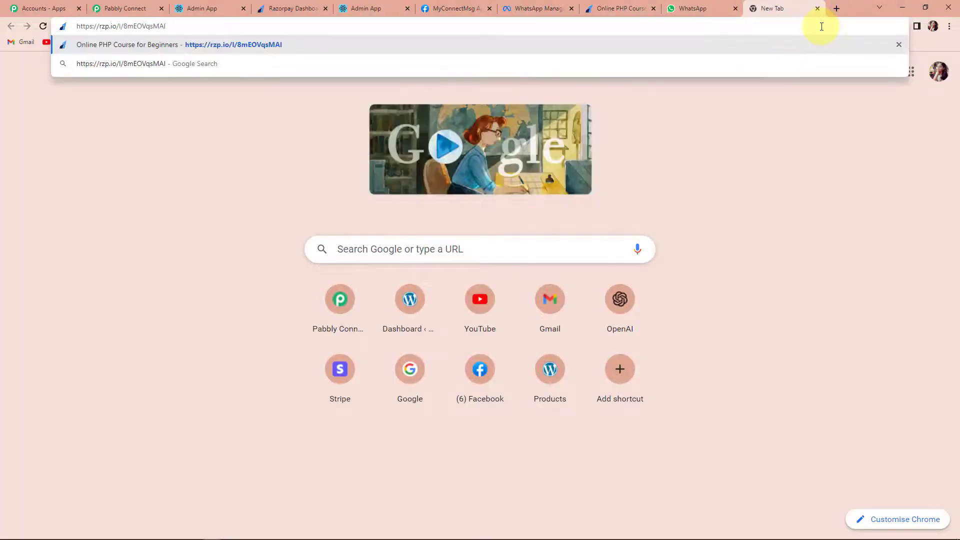
{"action": "key", "text": "Return"}
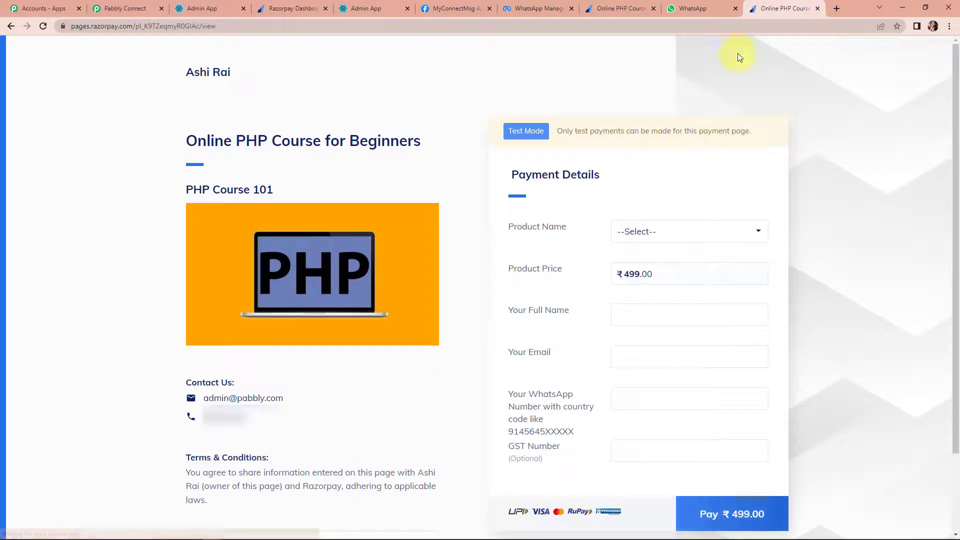
- Choose Online PHP Course for Beginners, fill the buyer's name, e-mail and WhatsApp number, and proceed to ₹499 checkout
{"action": "left_click", "coordinate": [696, 231]}
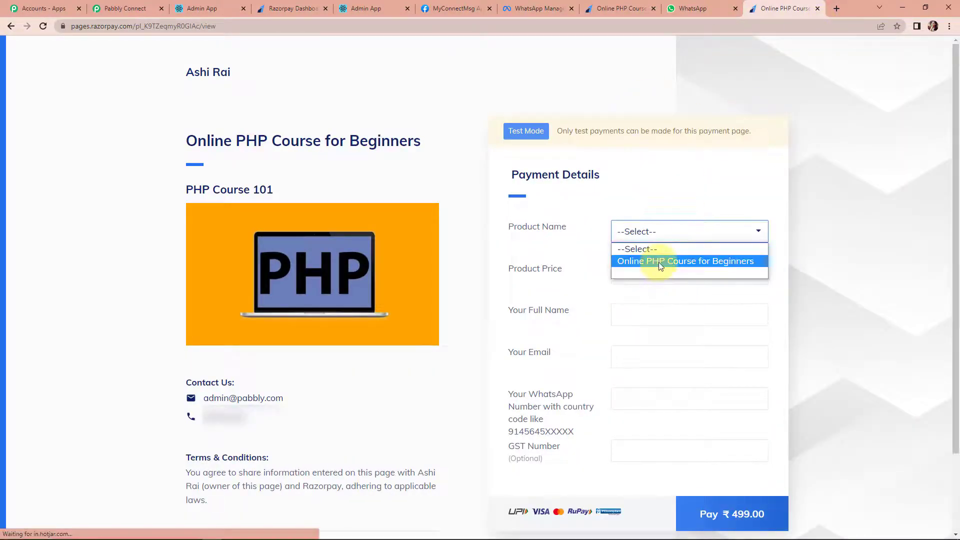
{"action": "left_click", "coordinate": [659, 262]}
{"action": "left_click", "coordinate": [644, 316]}
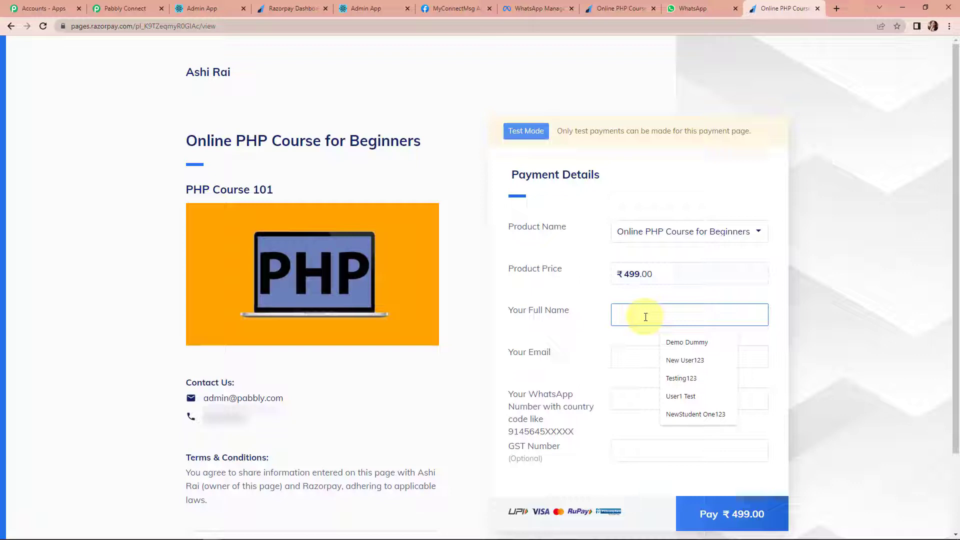
{"action": "left_click", "coordinate": [681, 378]}
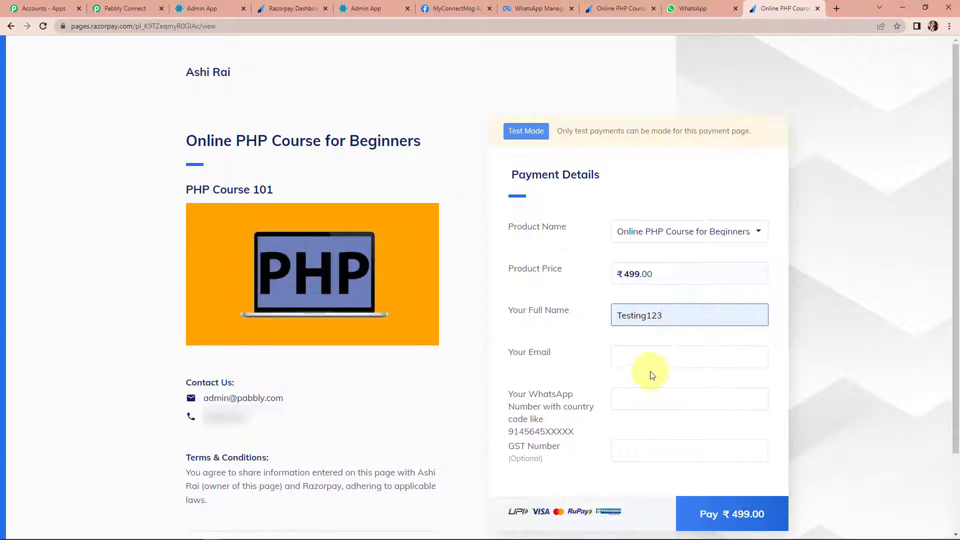
{"action": "left_click", "coordinate": [612, 357]}
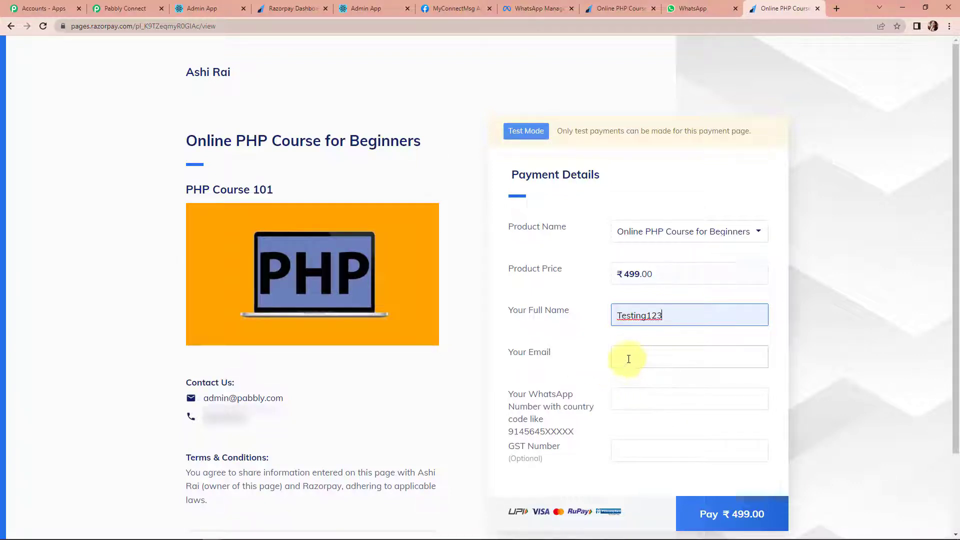
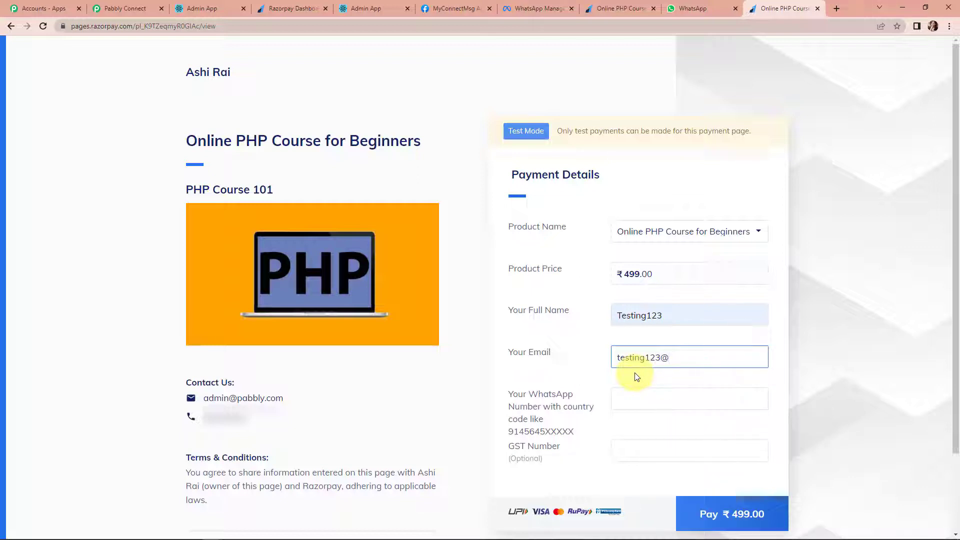
{"action": "left_click", "coordinate": [620, 397]}
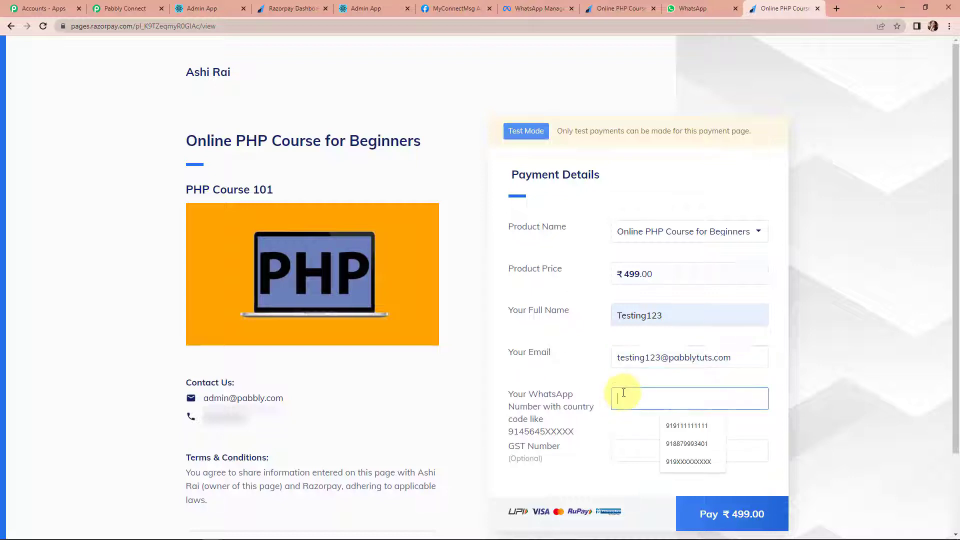
{"action": "left_click", "coordinate": [715, 426]}
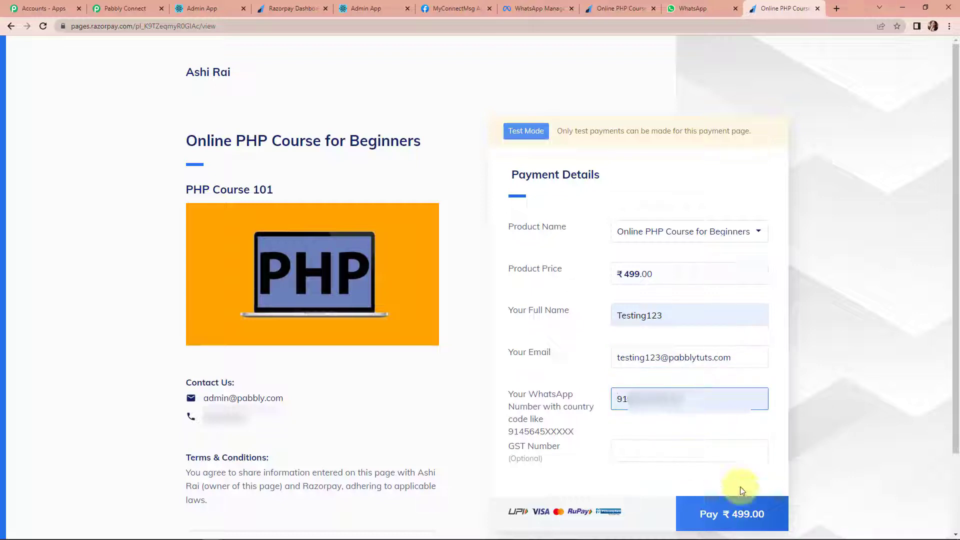
{"action": "left_click", "coordinate": [732, 510]}
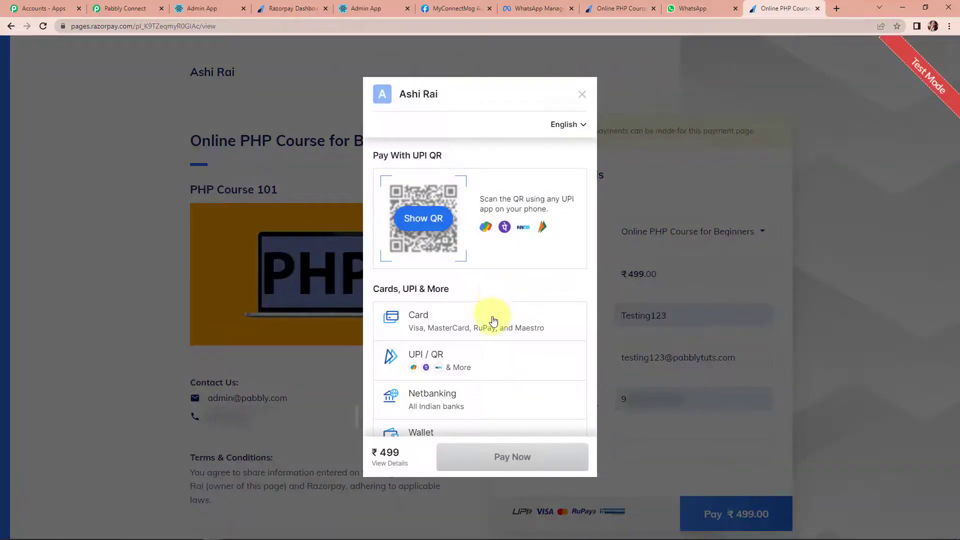
- Choose card payment and fill in the saved test card details and CVV
{"action": "left_click", "coordinate": [441, 327]}
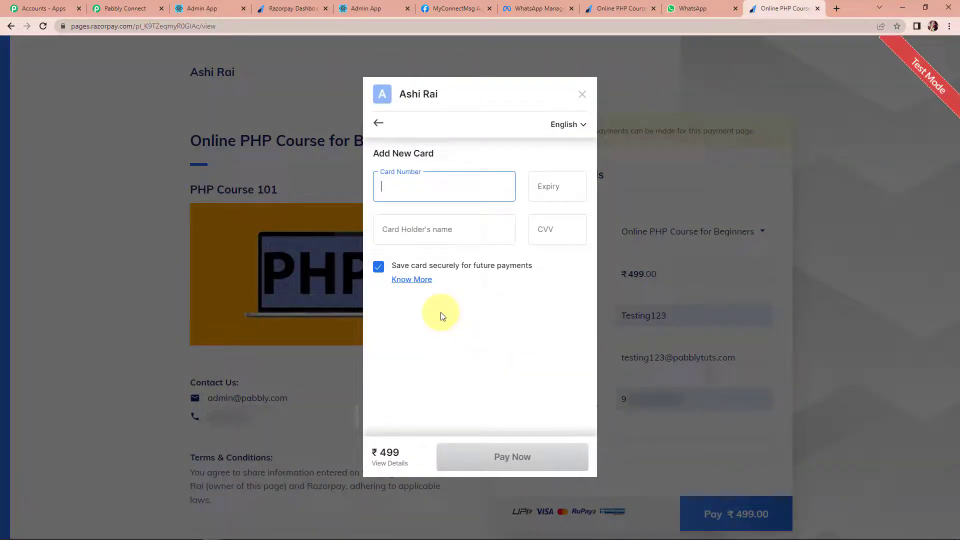
{"action": "left_click", "coordinate": [447, 187]}
{"action": "left_click", "coordinate": [469, 231]}
{"action": "left_click", "coordinate": [553, 236]}
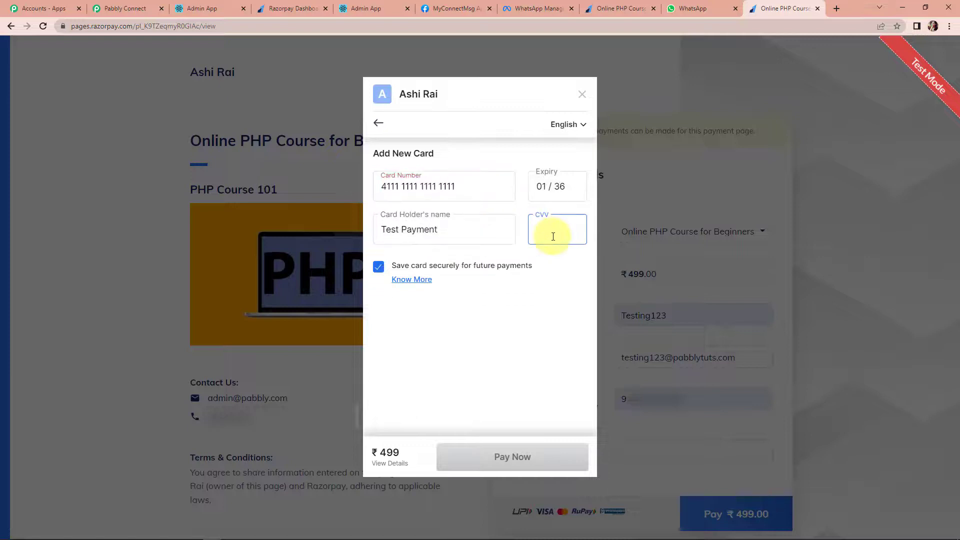
{"action": "type", "text": "123"}
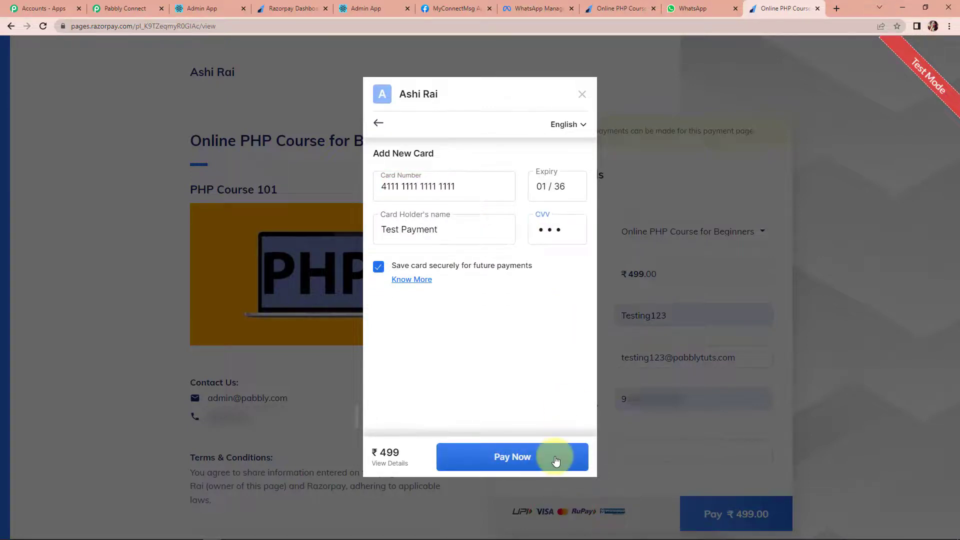
- Pay ₹499 and confirm with the one-time password until Payment Successful shows
{"action": "left_click", "coordinate": [553, 457]}
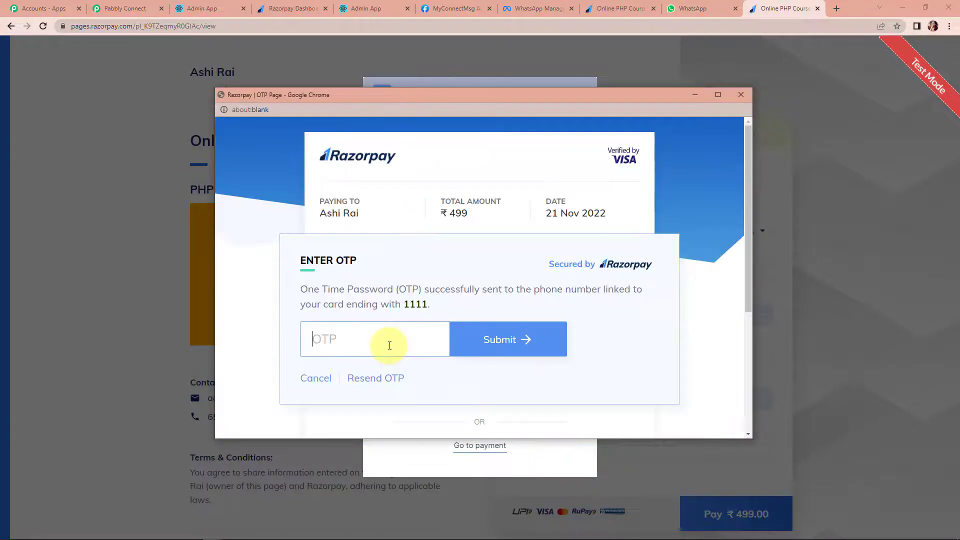
{"action": "type", "text": "1234"}
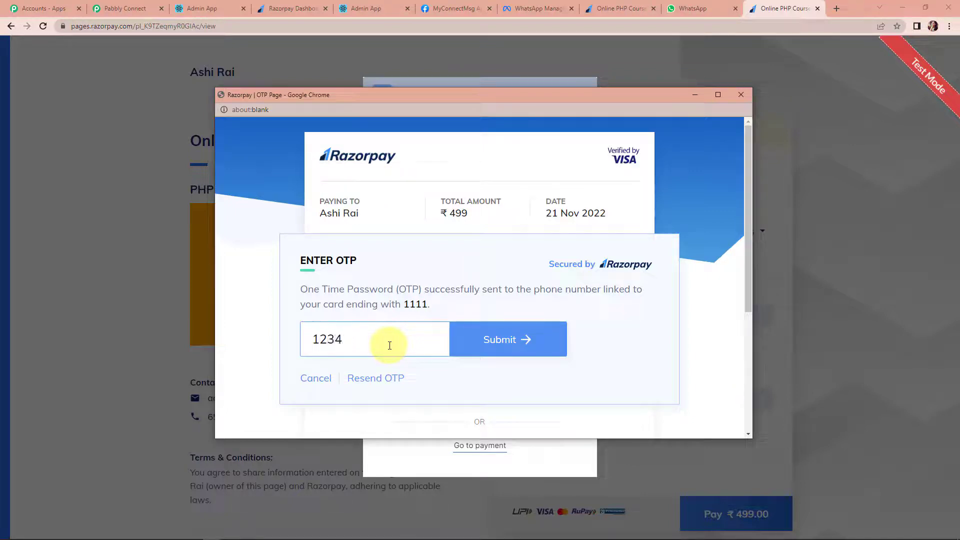
{"action": "left_click", "coordinate": [470, 350]}
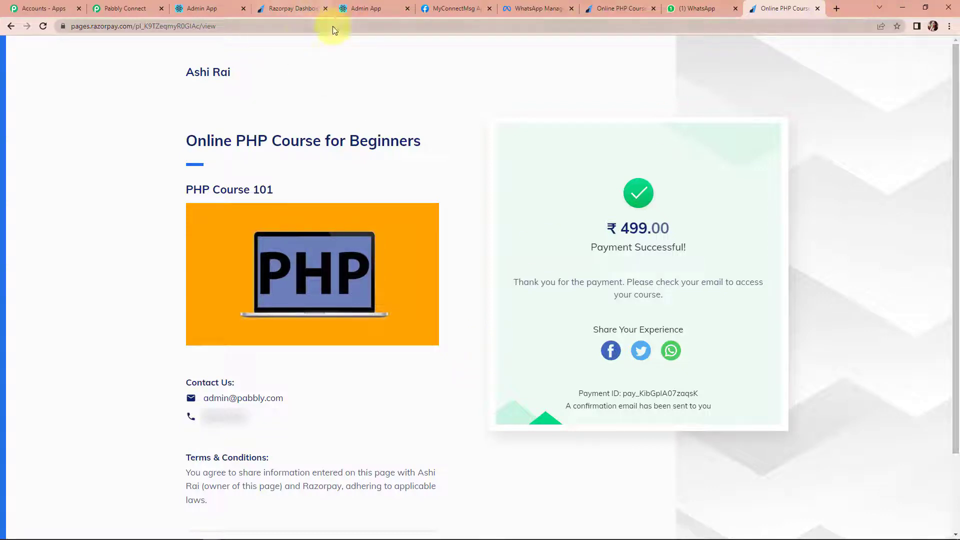
{"action": "left_click", "coordinate": [350, 8]}
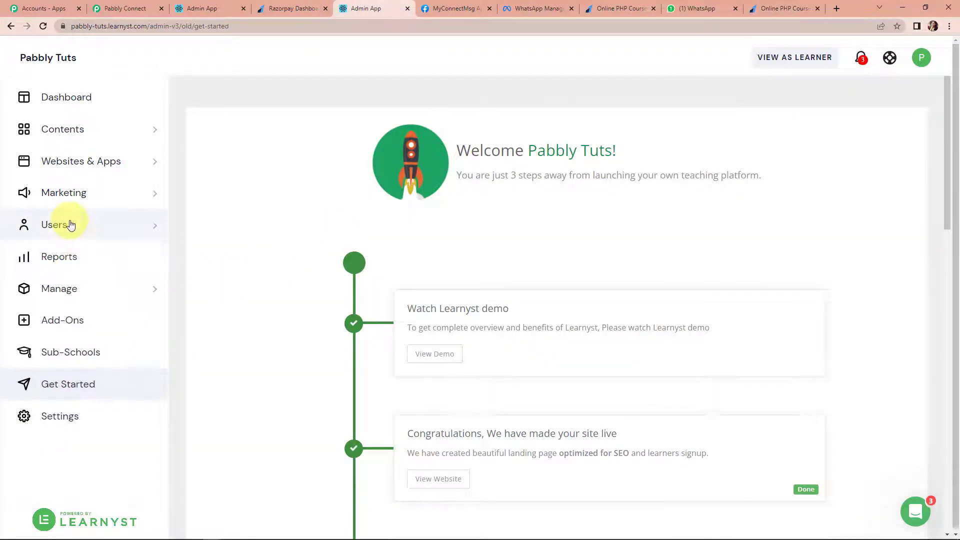
- Open Users > Learners in Learnyst to find the new test learner with 499 spent
{"action": "left_click", "coordinate": [70, 224]}
{"action": "left_click", "coordinate": [59, 265]}
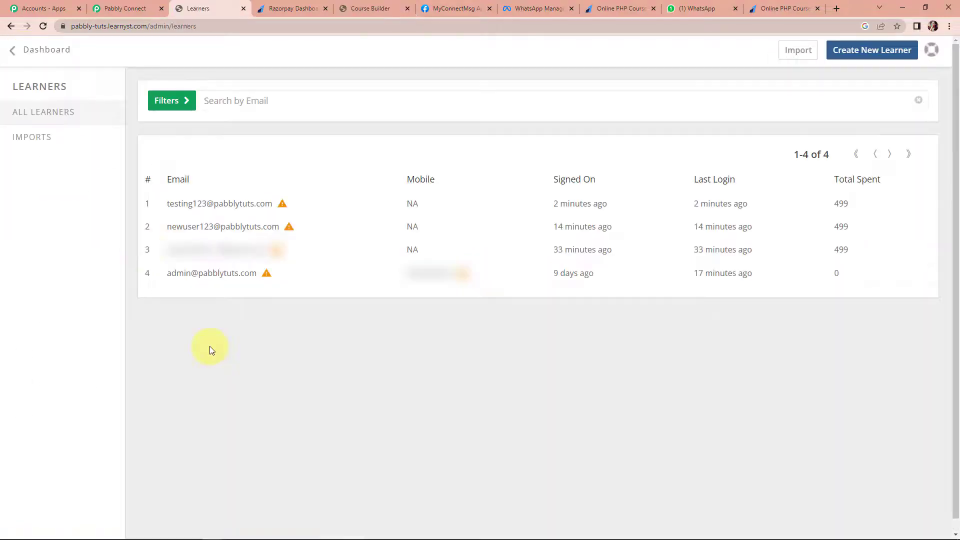
{"action": "left_click", "coordinate": [693, 8]}
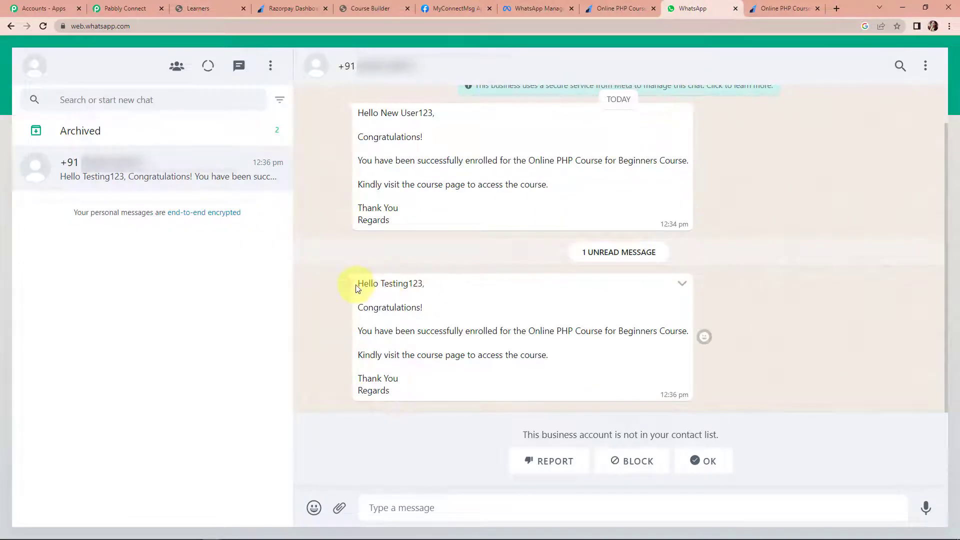
- Read the newest PHP course enrolment message in WhatsApp, then return to the Pabbly Connect workflow
{"action": "left_click_drag", "start_coordinate": [367, 286], "coordinate": [443, 388]}
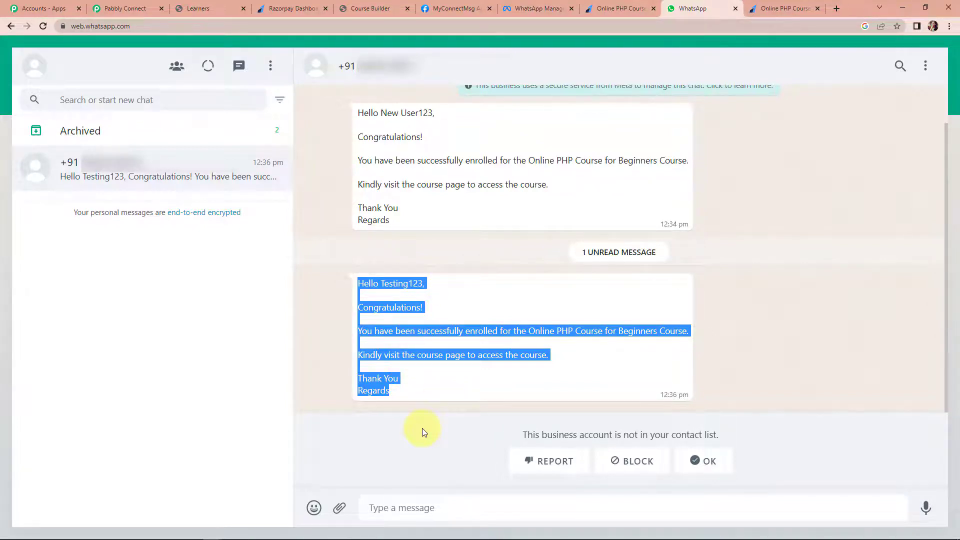
{"action": "left_click", "coordinate": [795, 299]}
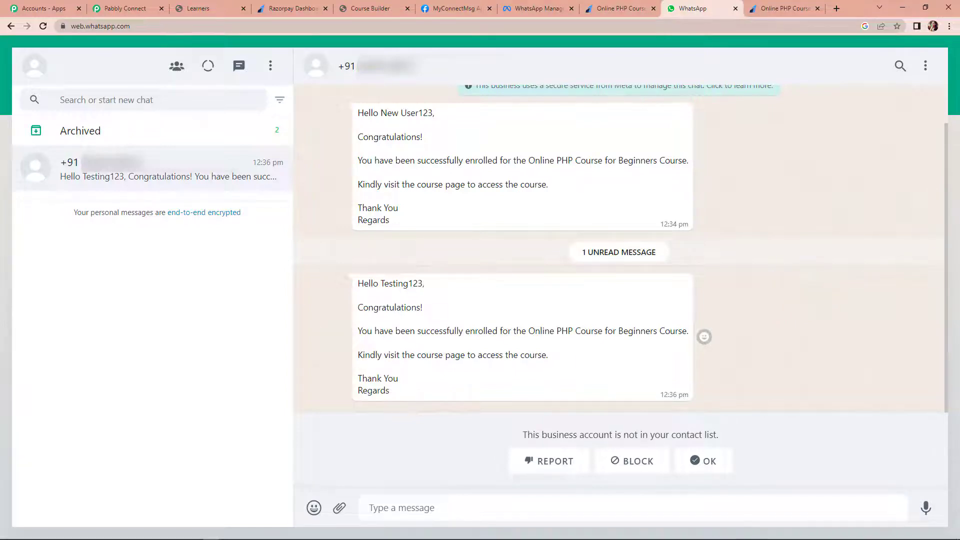
{"action": "left_click", "coordinate": [130, 10]}
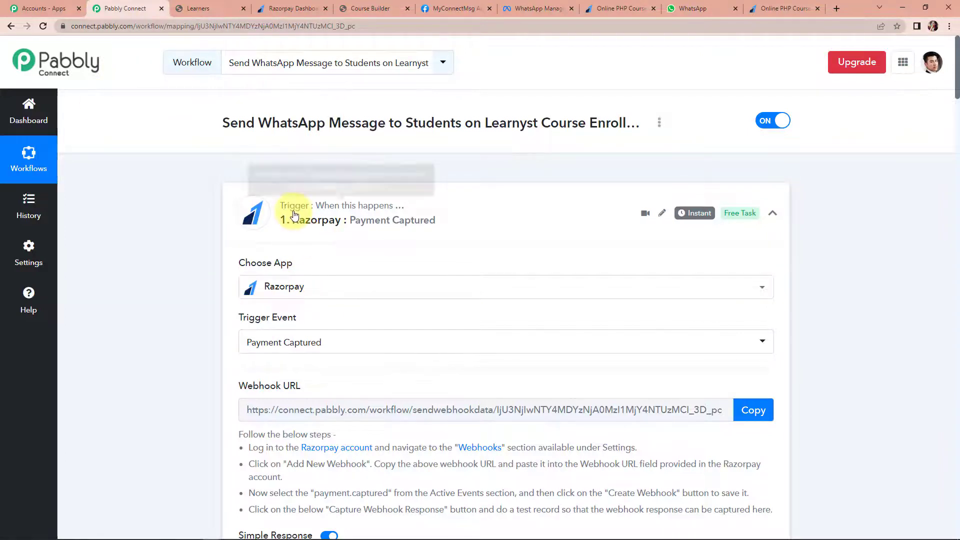
- Collapse the Razorpay trigger, Filter, Learnyst Sign up, Paid enrolment and WhatsApp Cloud API step cards
{"action": "left_click", "coordinate": [777, 212]}
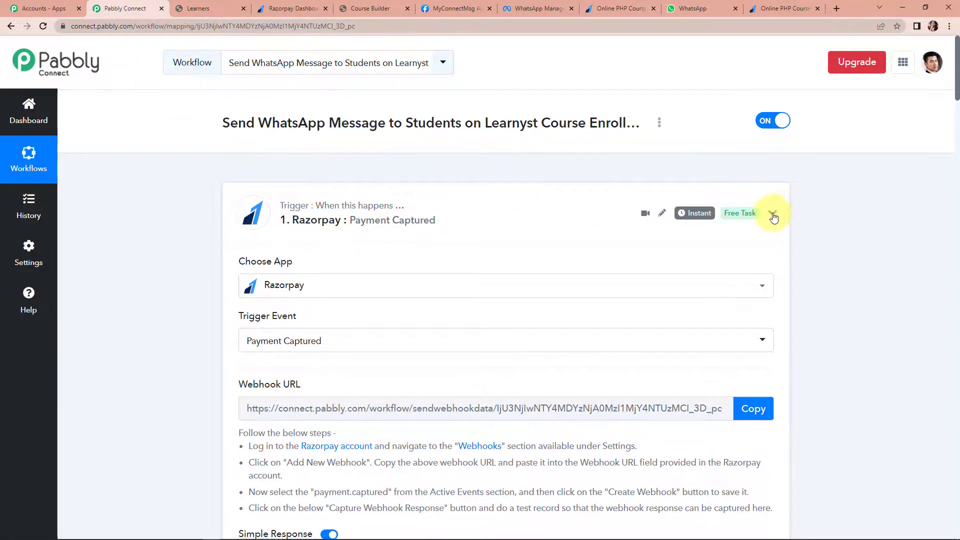
{"action": "scroll", "coordinate": [335, 348], "scroll_direction": "down", "scroll_amount": 2}
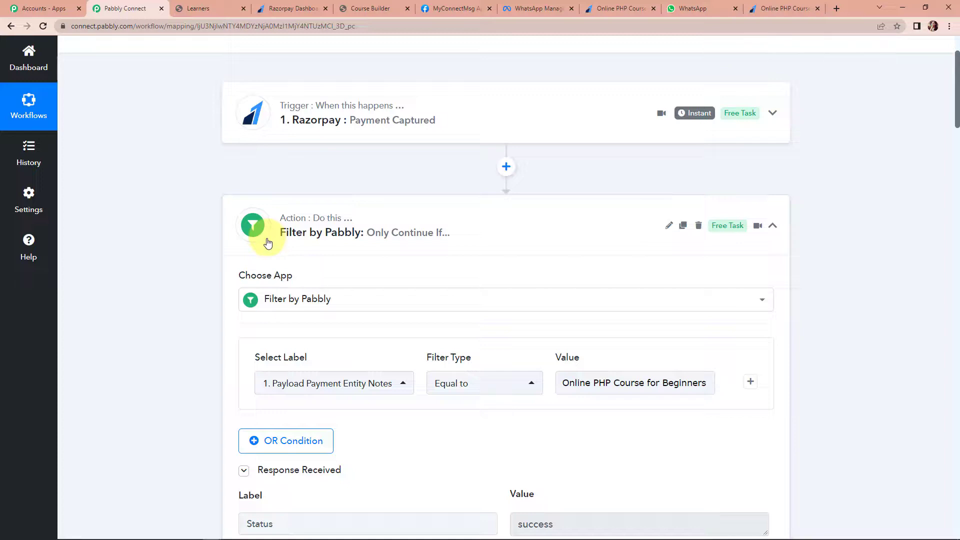
{"action": "left_click", "coordinate": [772, 226]}
{"action": "scroll", "coordinate": [590, 302], "scroll_direction": "down", "scroll_amount": 2}
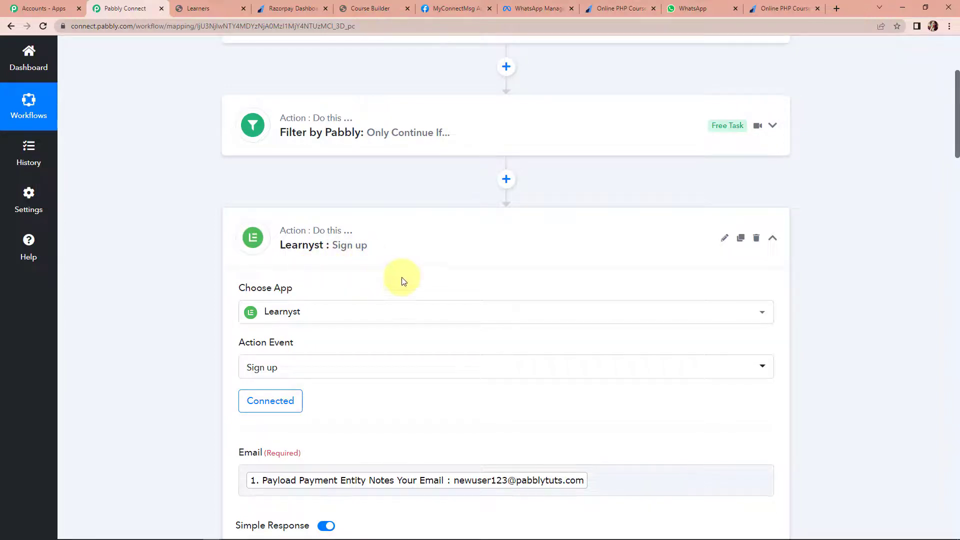
{"action": "left_click", "coordinate": [773, 238]}
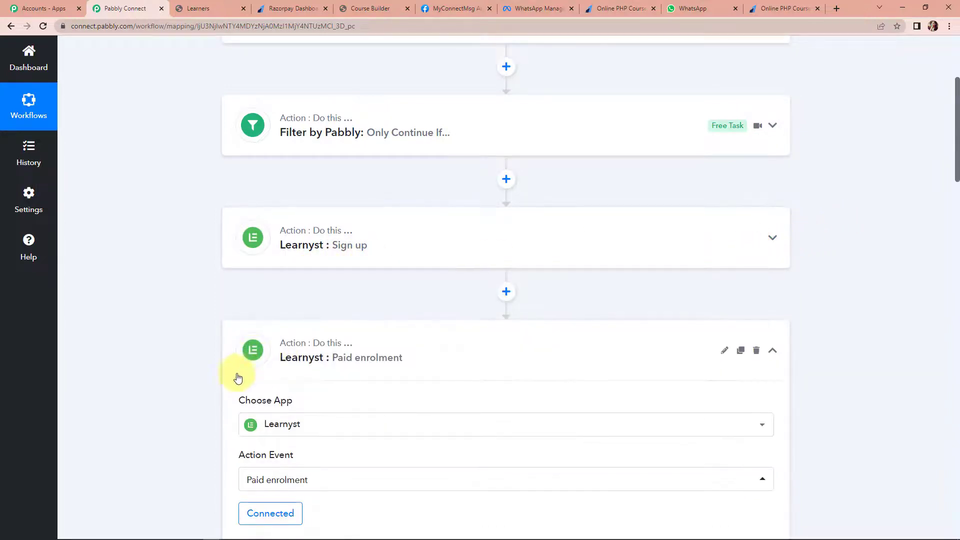
{"action": "scroll", "coordinate": [330, 367], "scroll_direction": "down", "scroll_amount": 1}
{"action": "scroll", "coordinate": [332, 368], "scroll_direction": "down", "scroll_amount": 1}
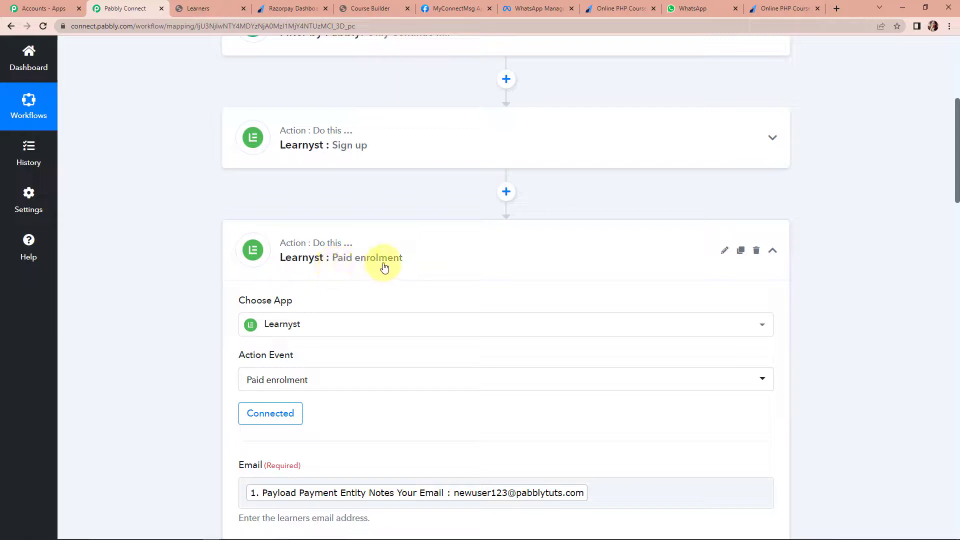
{"action": "left_click", "coordinate": [773, 250]}
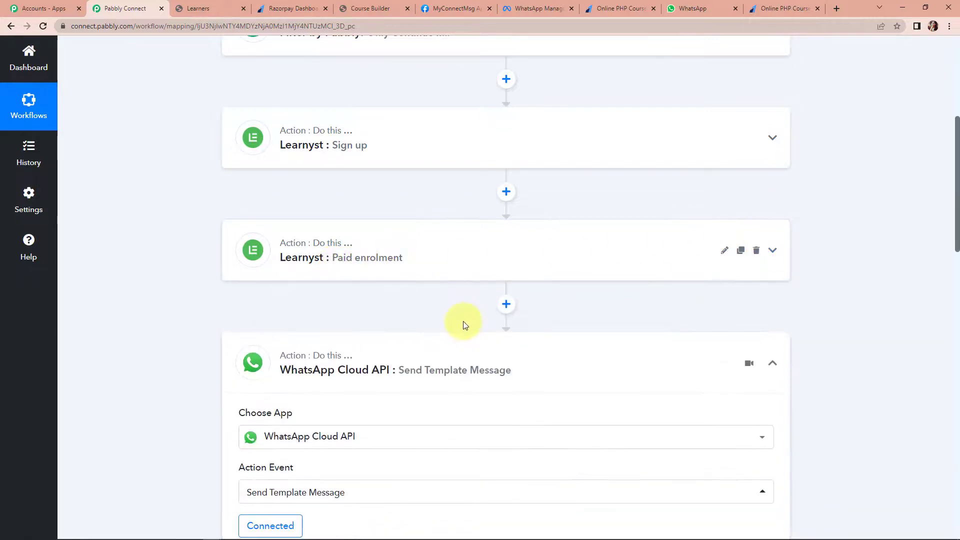
{"action": "scroll", "coordinate": [457, 322], "scroll_direction": "down", "scroll_amount": 2}
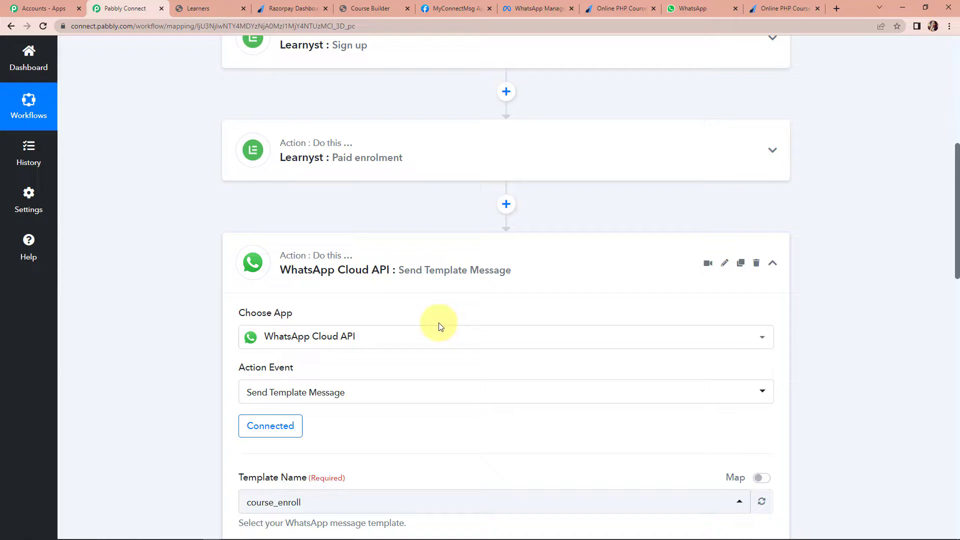
{"action": "scroll", "coordinate": [440, 326], "scroll_direction": "down", "scroll_amount": 8}
{"action": "scroll", "coordinate": [518, 288], "scroll_direction": "up", "scroll_amount": 5}
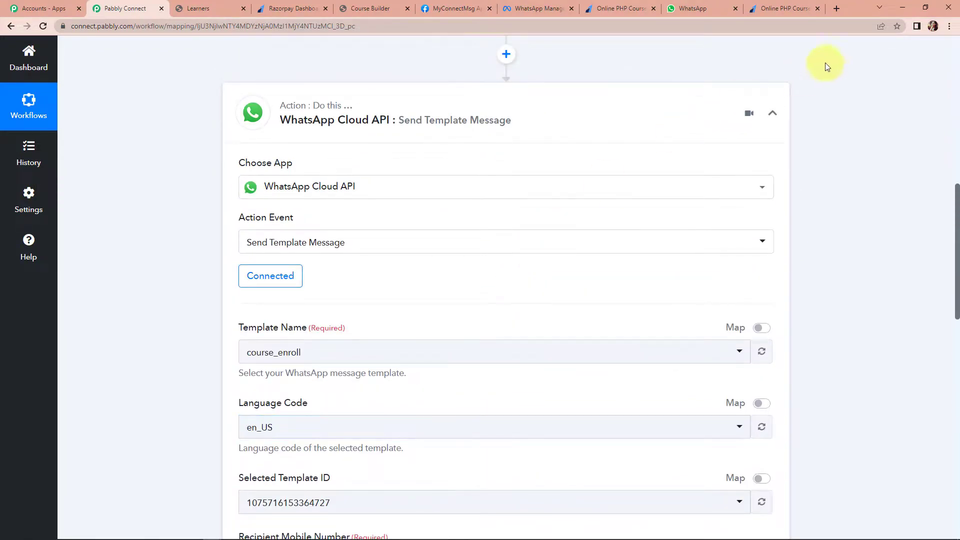
{"action": "left_click", "coordinate": [773, 113]}
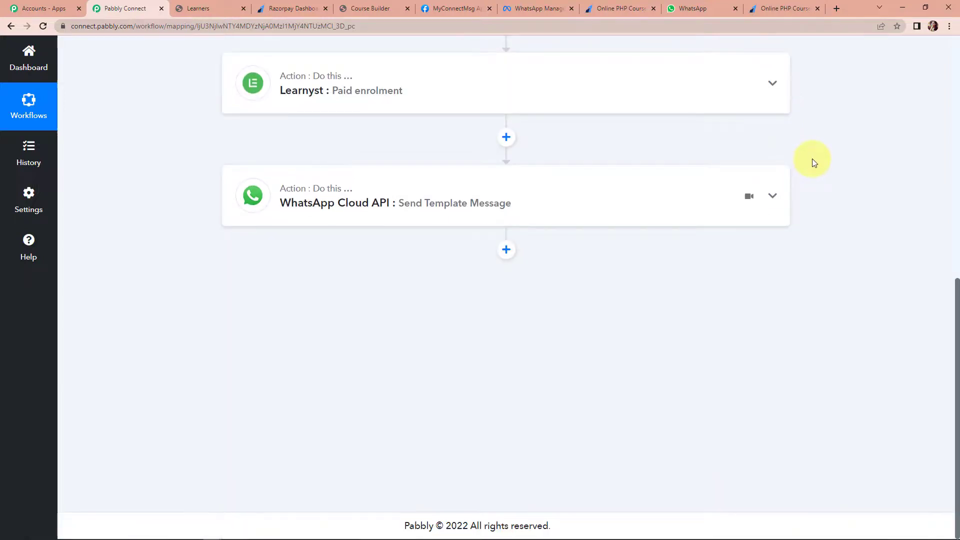